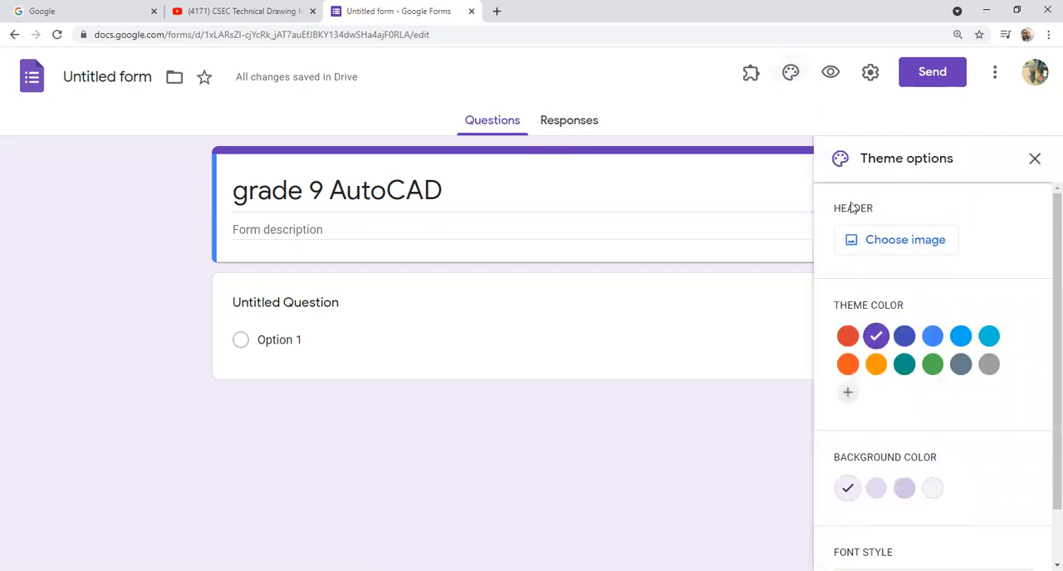
# Step: Upload the Cad 3 picture as the form's header image, shifting the crop area slightly down to frame the whole AutoCAD lettering
pyautogui.click(914, 241)
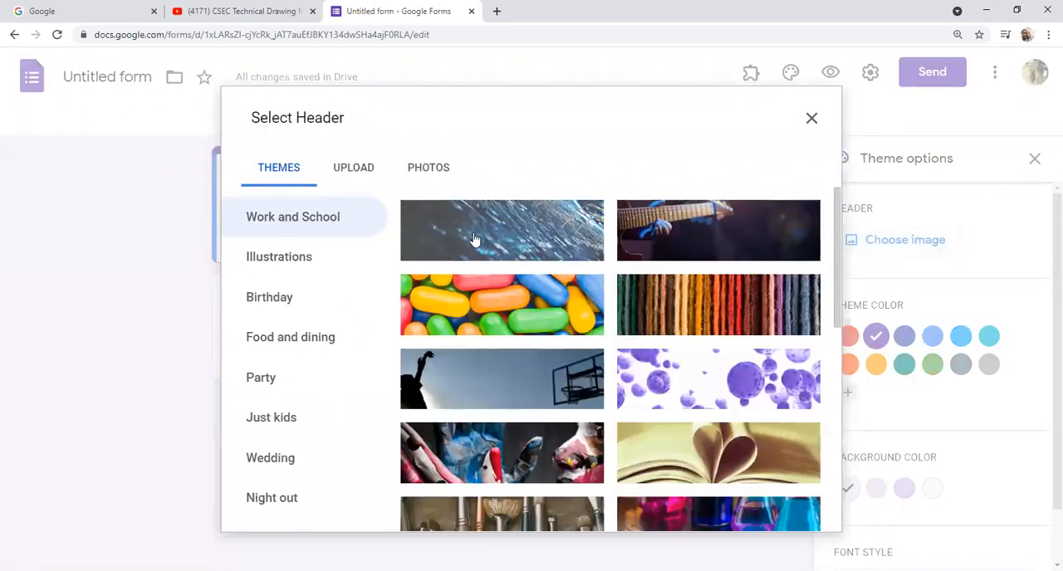
pyautogui.scroll(-3, 626, 297)
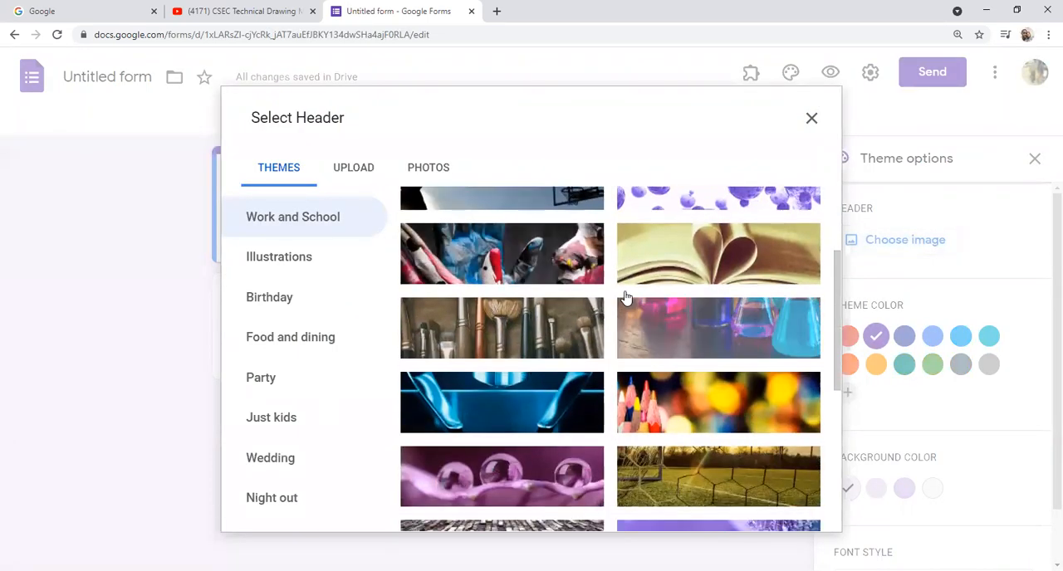
pyautogui.scroll(-3, 627, 297)
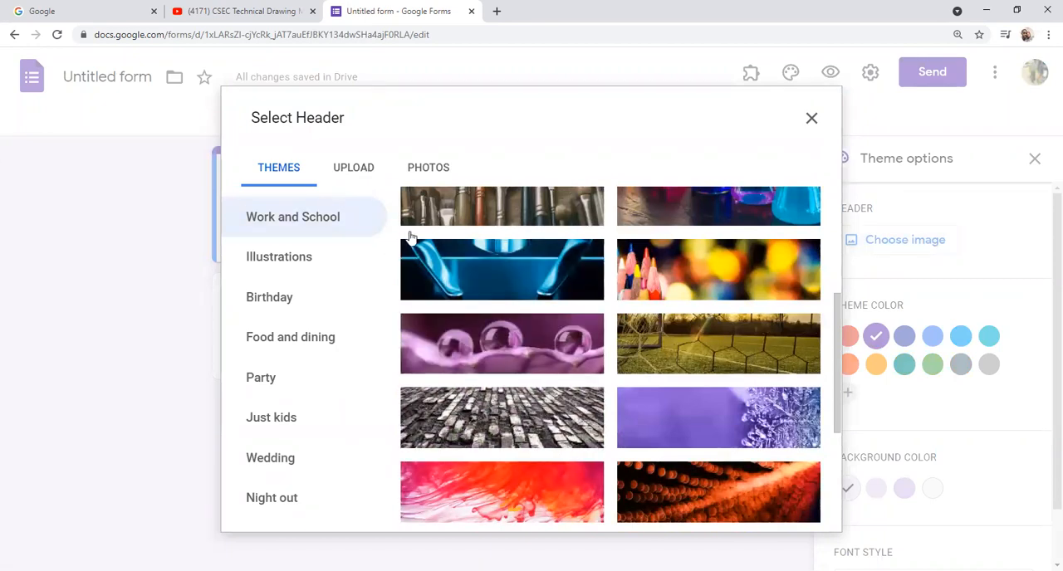
pyautogui.click(356, 170)
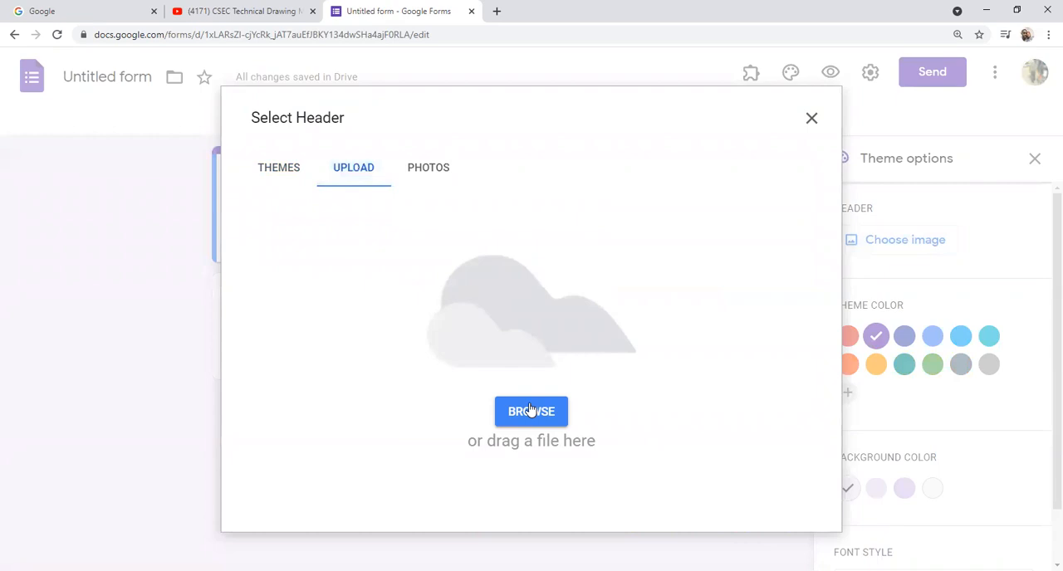
pyautogui.click(531, 410)
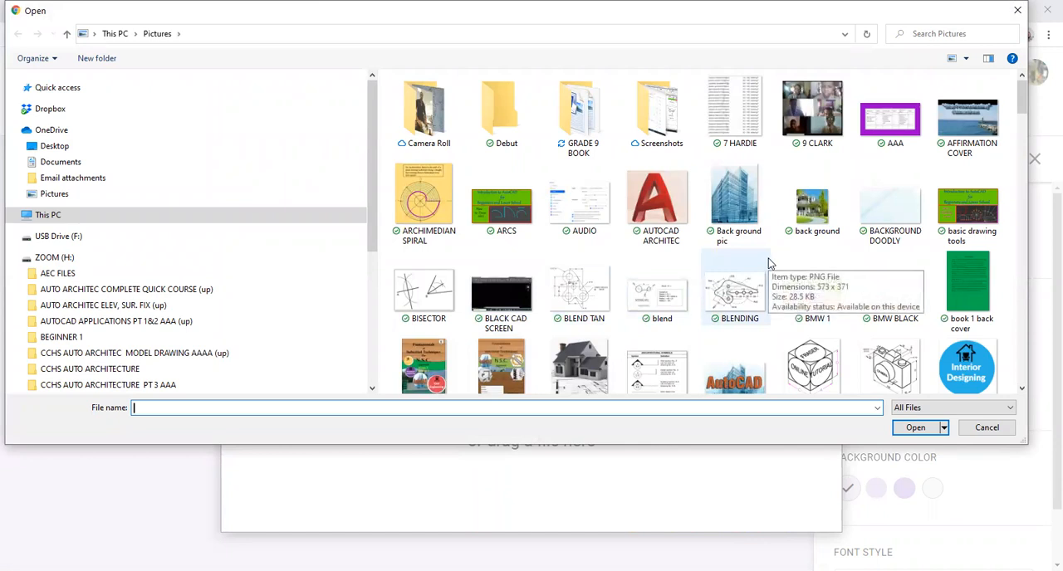
pyautogui.scroll(-3, 768, 258)
pyautogui.scroll(3, 748, 242)
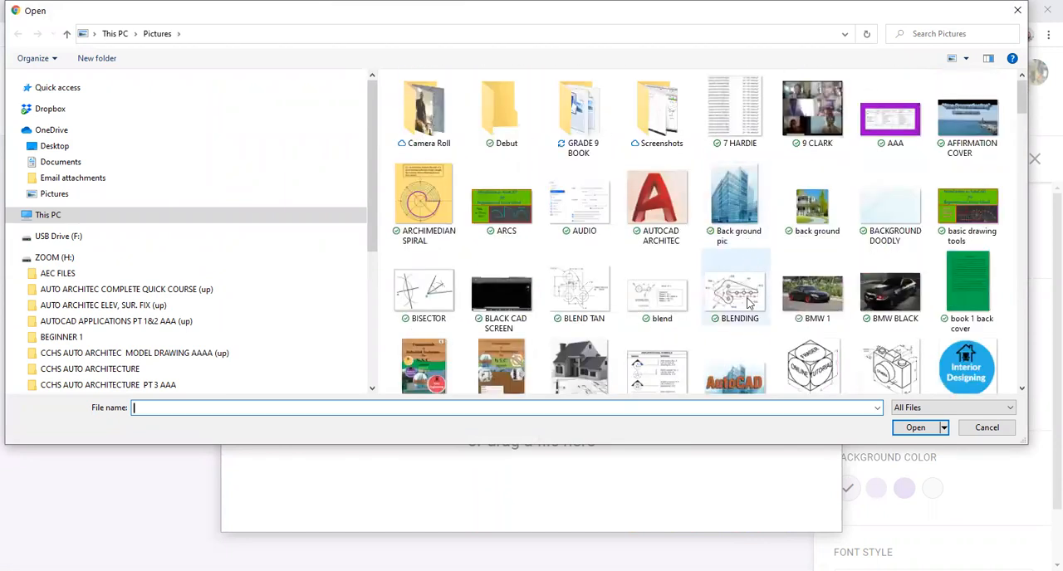
pyautogui.click(736, 378)
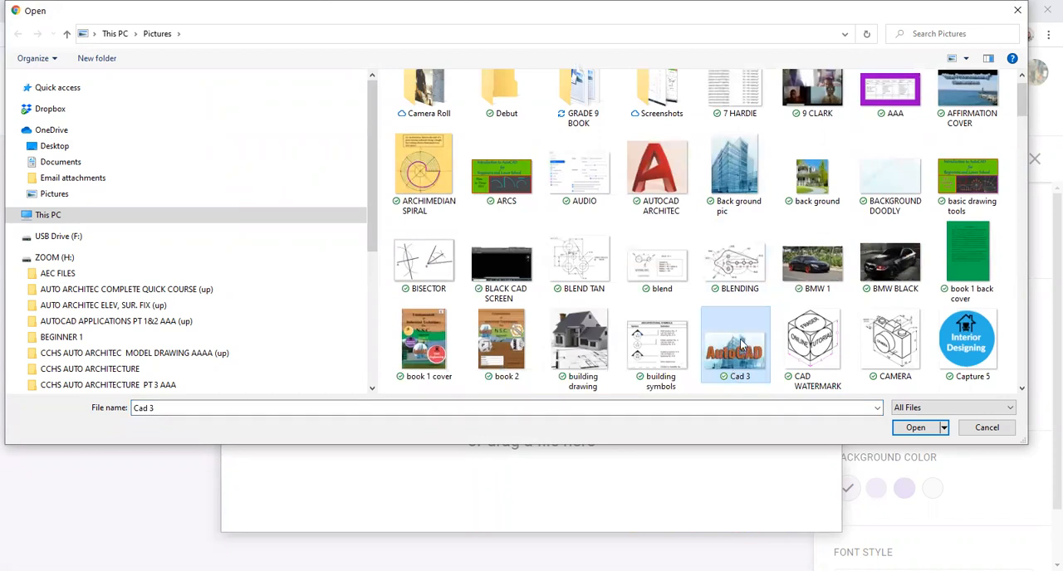
pyautogui.doubleClick(747, 352)
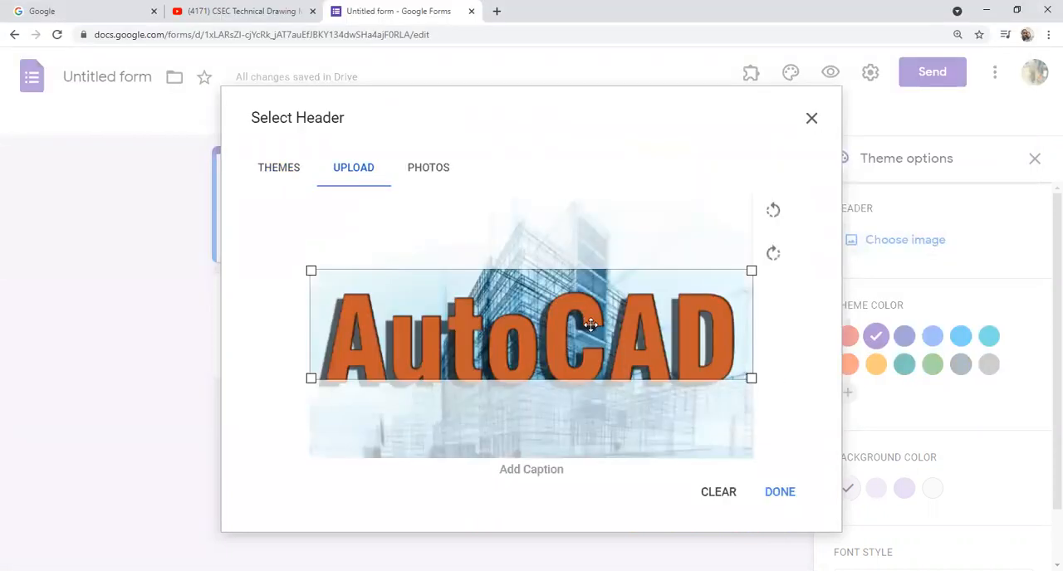
pyautogui.moveTo(589, 319); pyautogui.dragTo(585, 331)
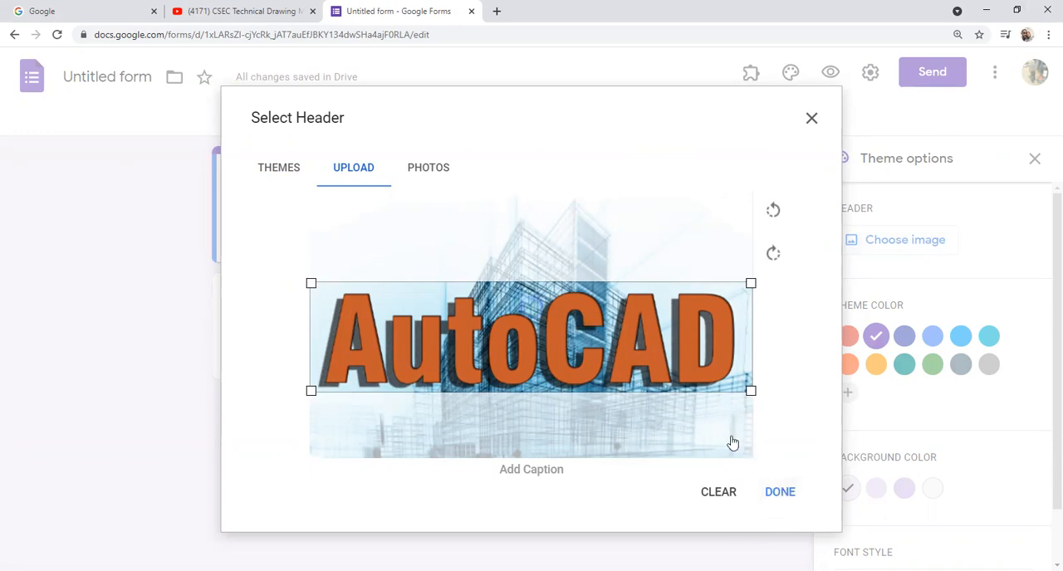
pyautogui.click(776, 490)
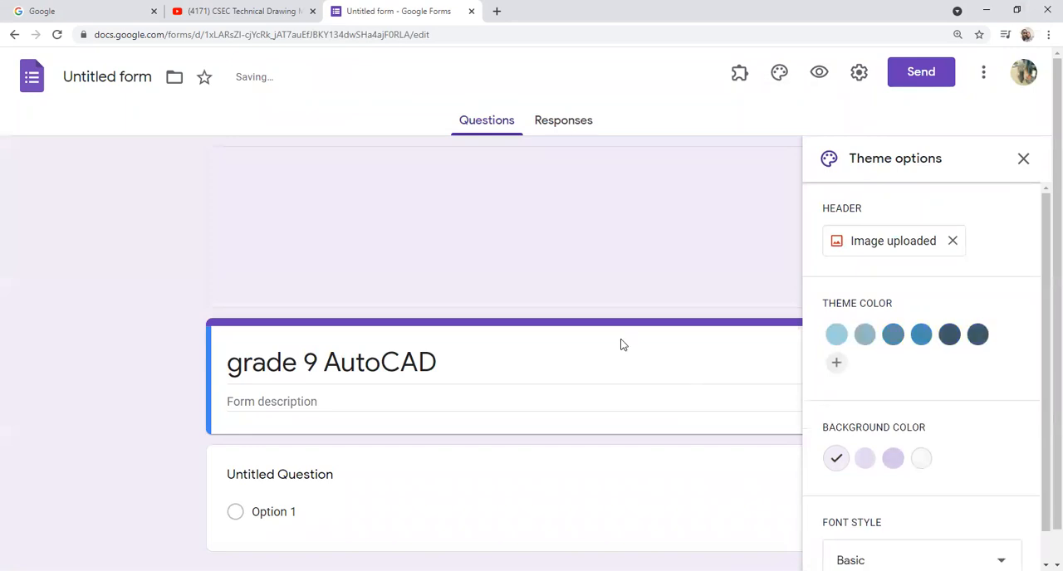
# Step: Capitalize the form title so it reads "Grade 9 AutoCAD" and close the theme options
pyautogui.scroll(-1, 472, 375)
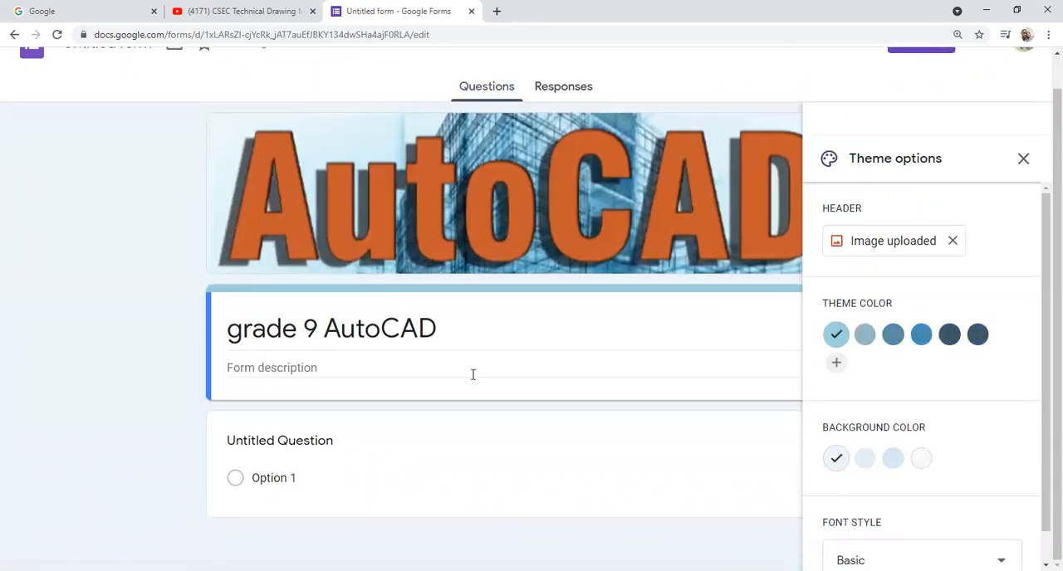
pyautogui.tripleClick(241, 335)
pyautogui.click(241, 334)
pyautogui.press('BackSpace')
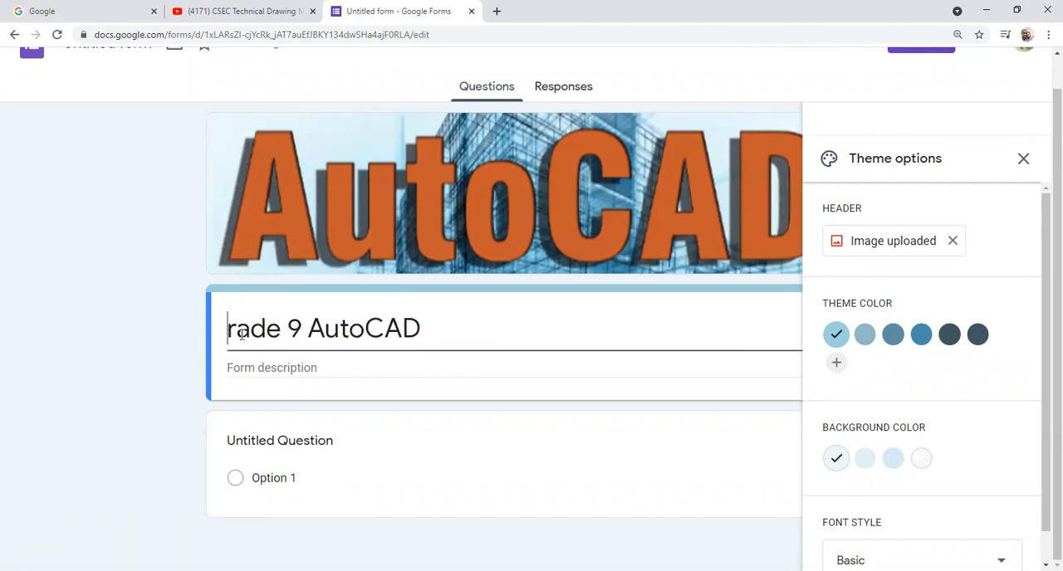
pyautogui.write('G')
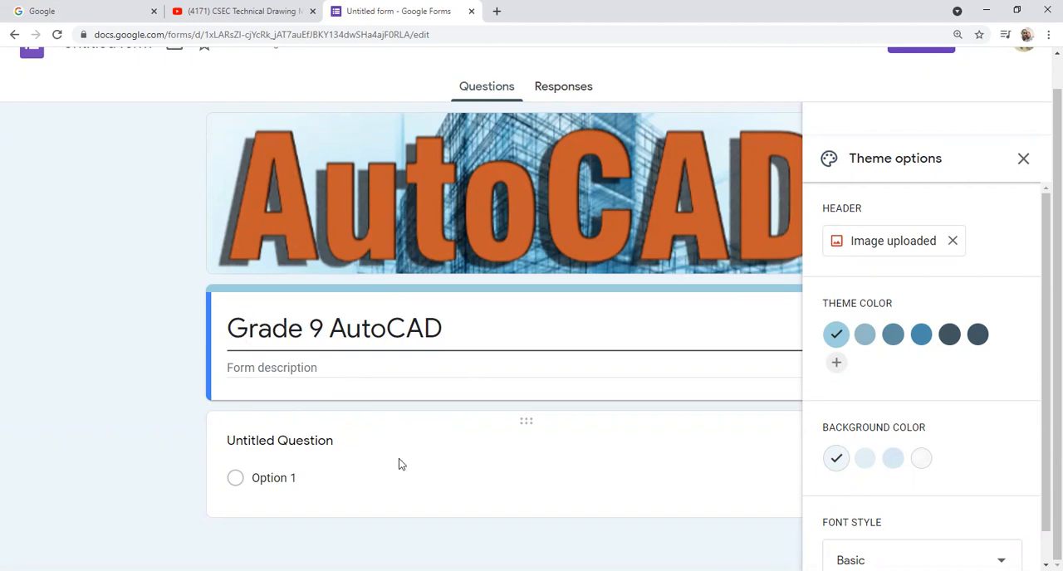
pyautogui.click(338, 452)
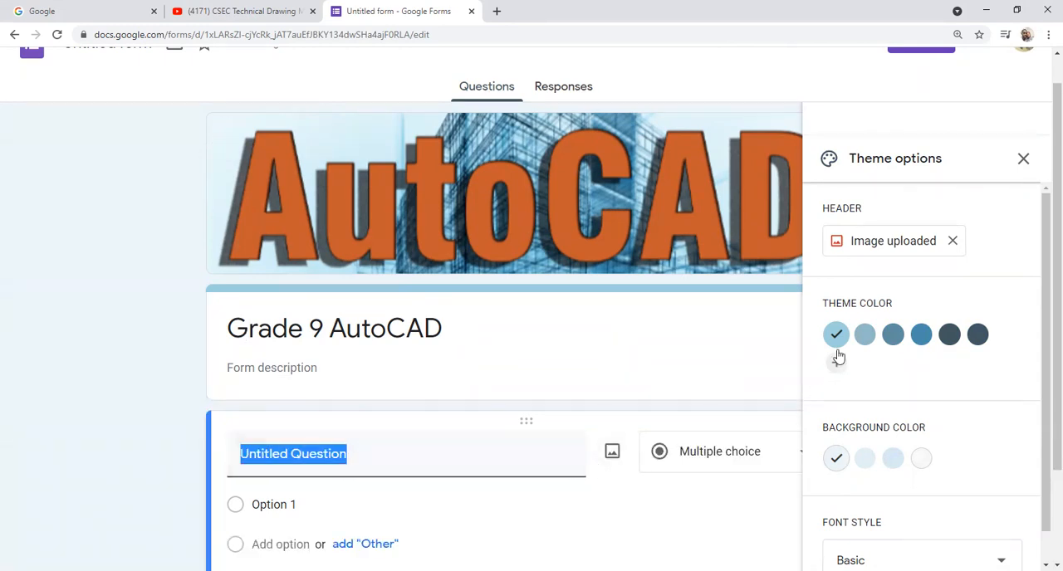
pyautogui.click(1023, 157)
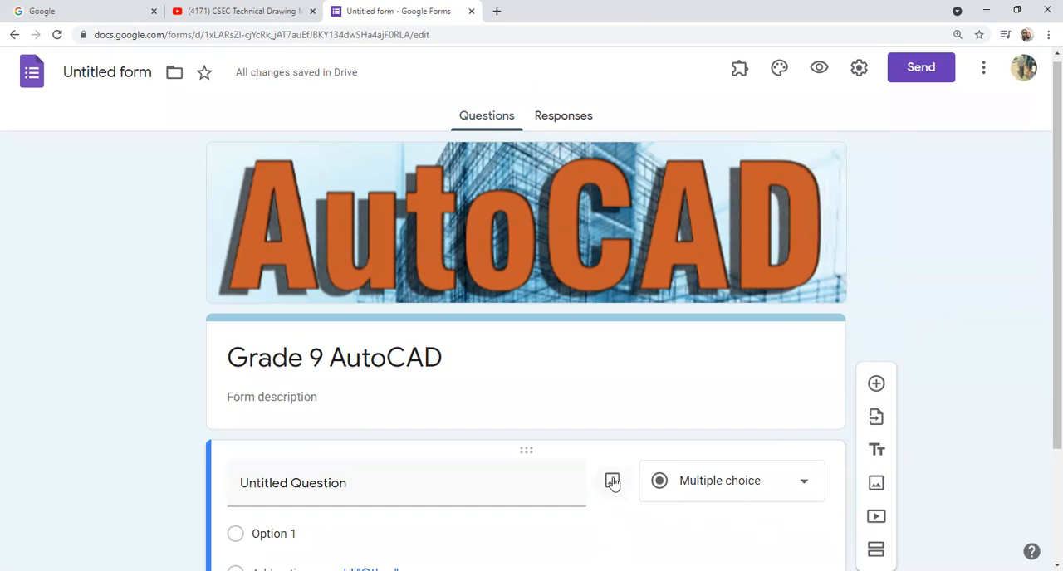
# Step: Add the YouTube video "How to use the MODIFY command in AutoCAD", searching for "how to use modify commands in Autocad by" plus the creator's name
pyautogui.click(876, 518)
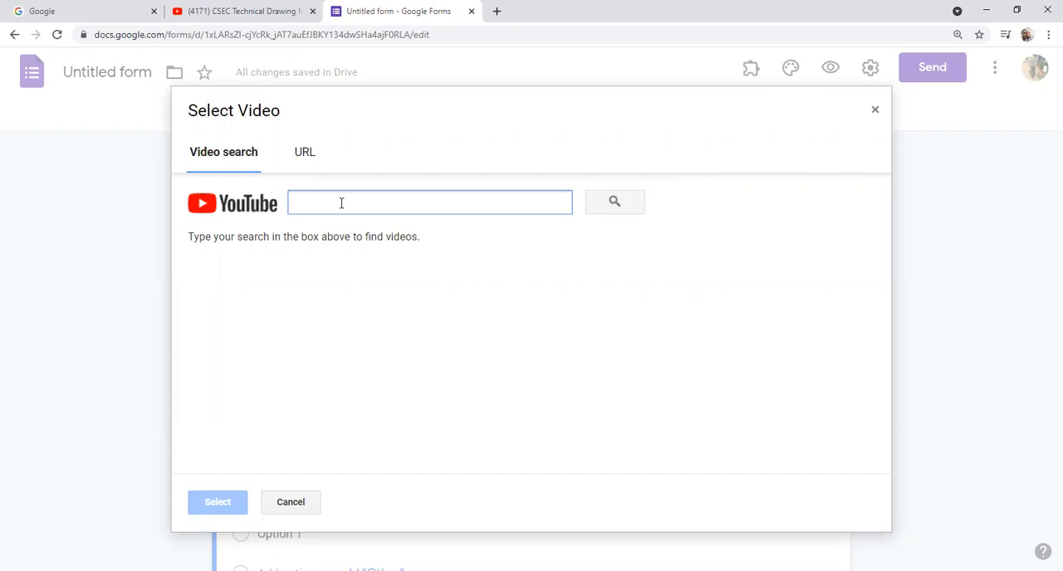
pyautogui.write('how to u')
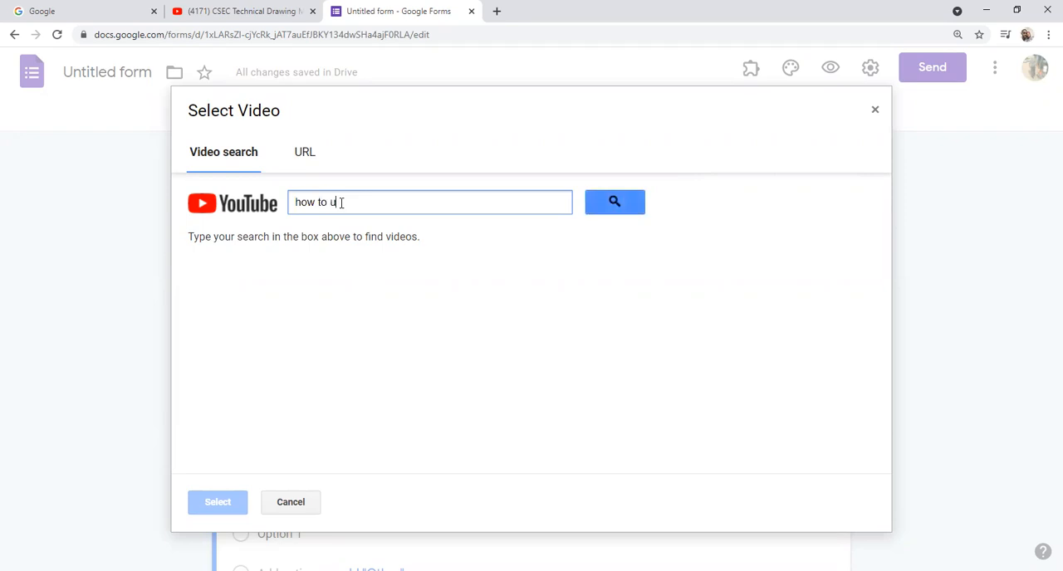
pyautogui.write('se modify commands ')
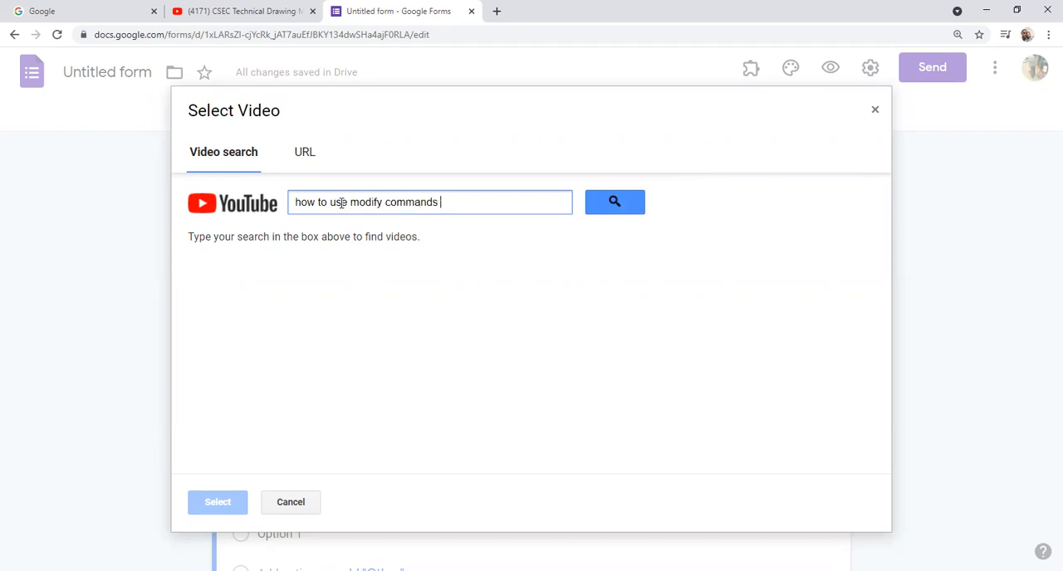
pyautogui.write('in Autocad by christoff fraser')
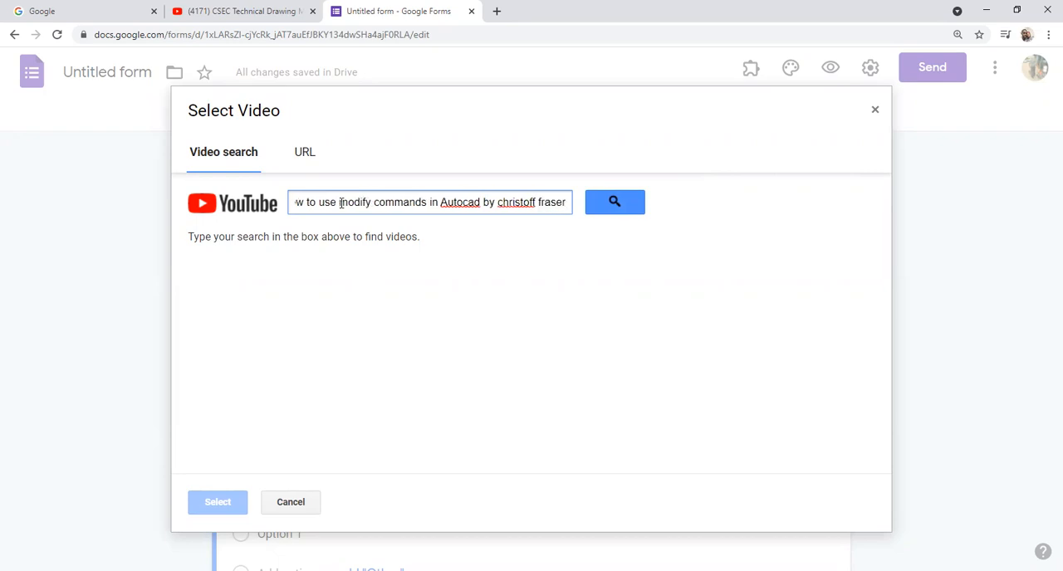
pyautogui.click(614, 202)
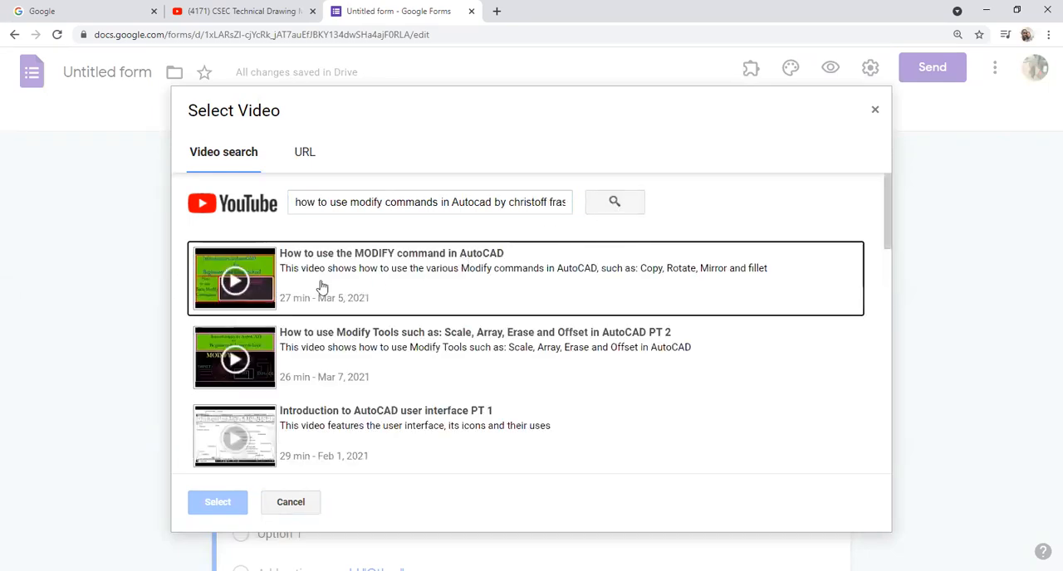
pyautogui.click(234, 282)
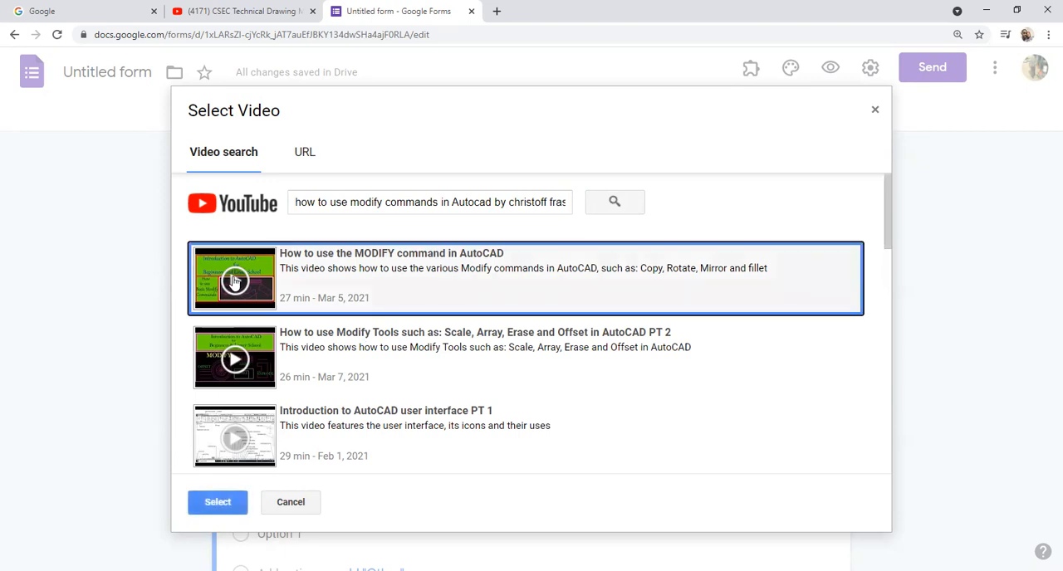
pyautogui.click(219, 503)
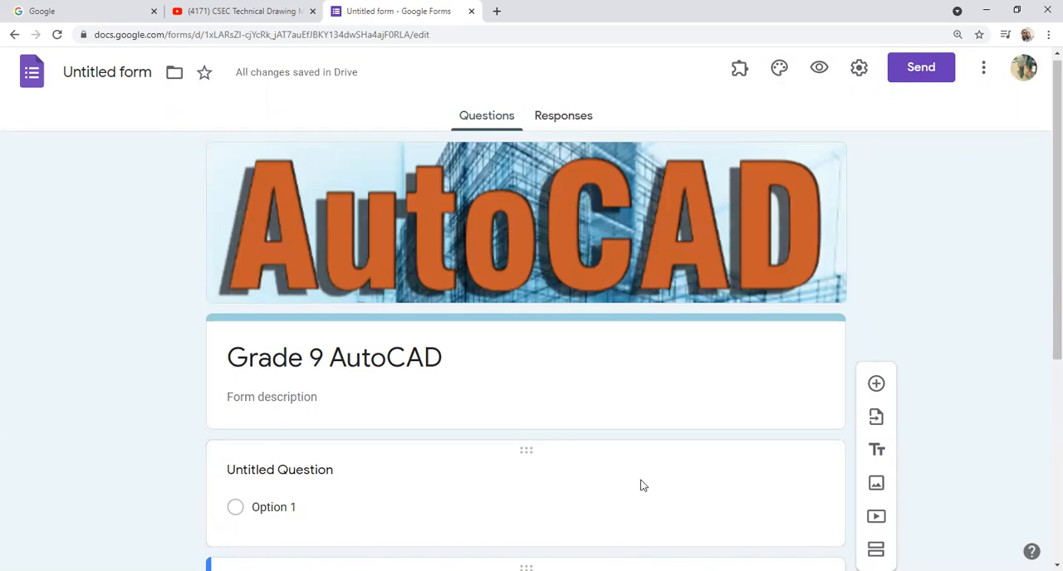
# Step: Title the inserted video "Watch the following video and answer the following questions"
pyautogui.scroll(-3, 636, 489)
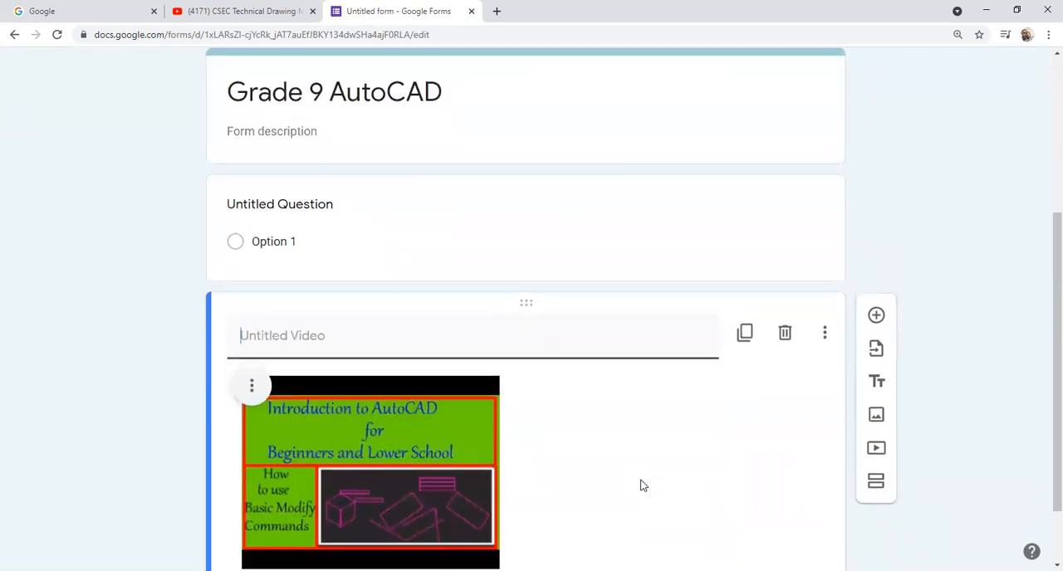
pyautogui.scroll(-1, 640, 486)
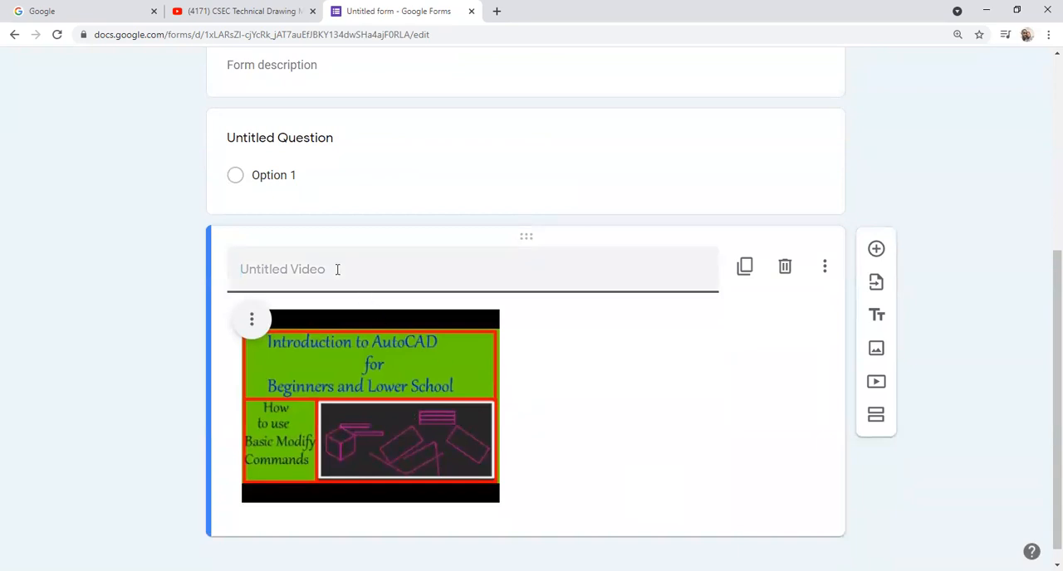
pyautogui.scroll(-1, 395, 391)
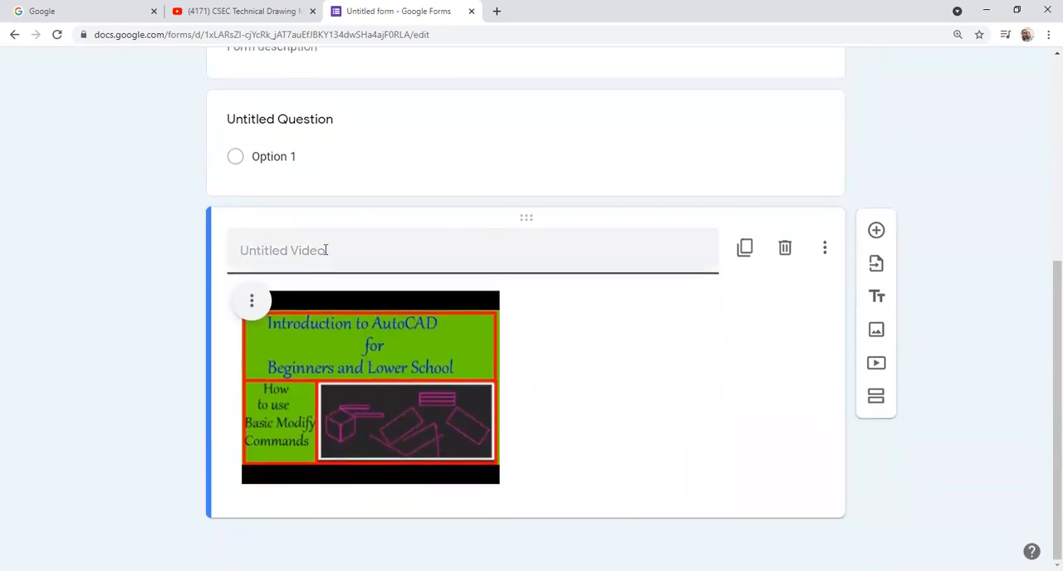
pyautogui.scroll(1, 325, 249)
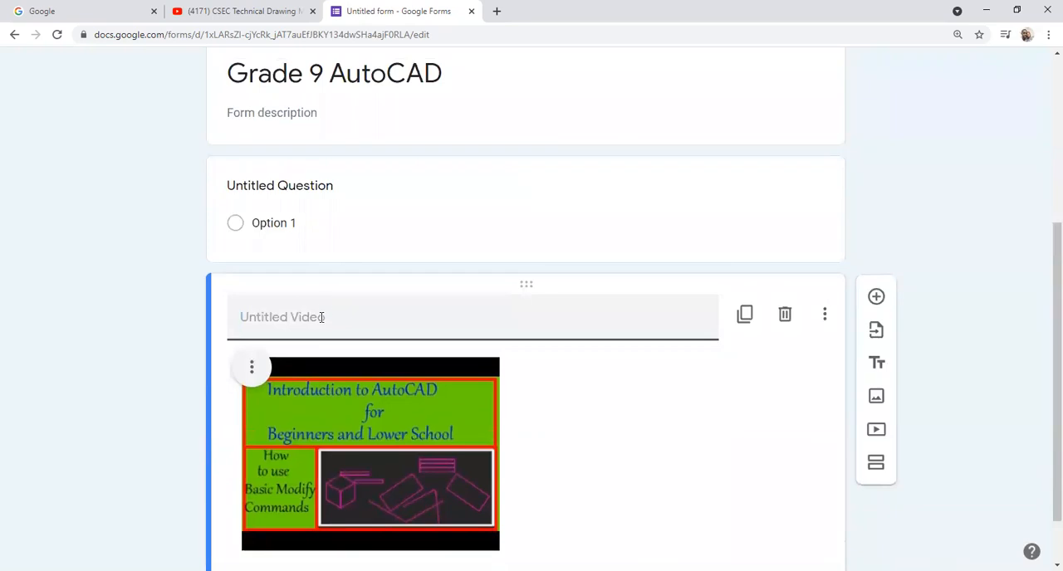
pyautogui.click(322, 317)
pyautogui.write('watche')
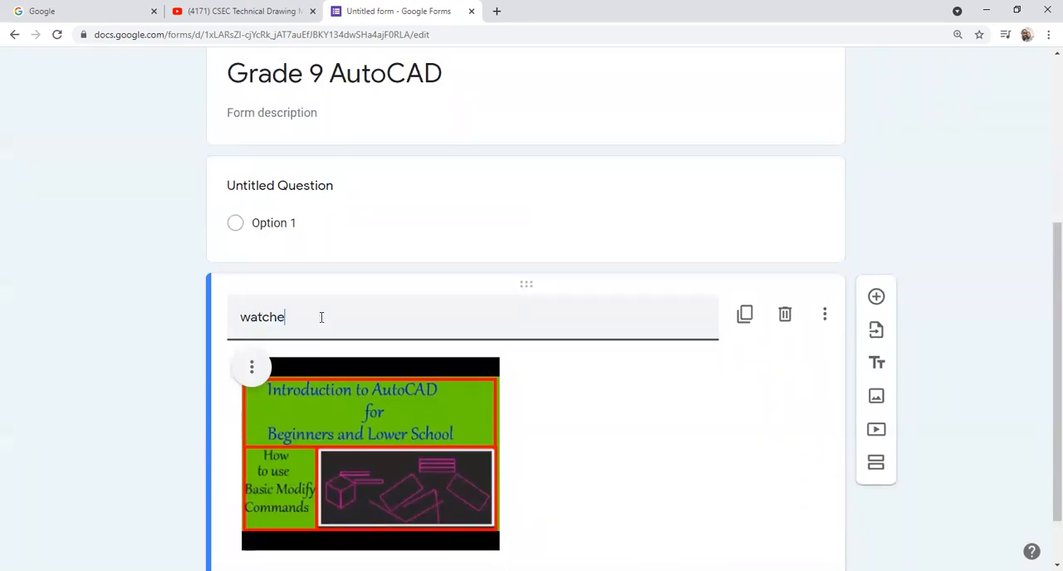
pyautogui.press('BackSpace')
pyautogui.write('the following video and ans')
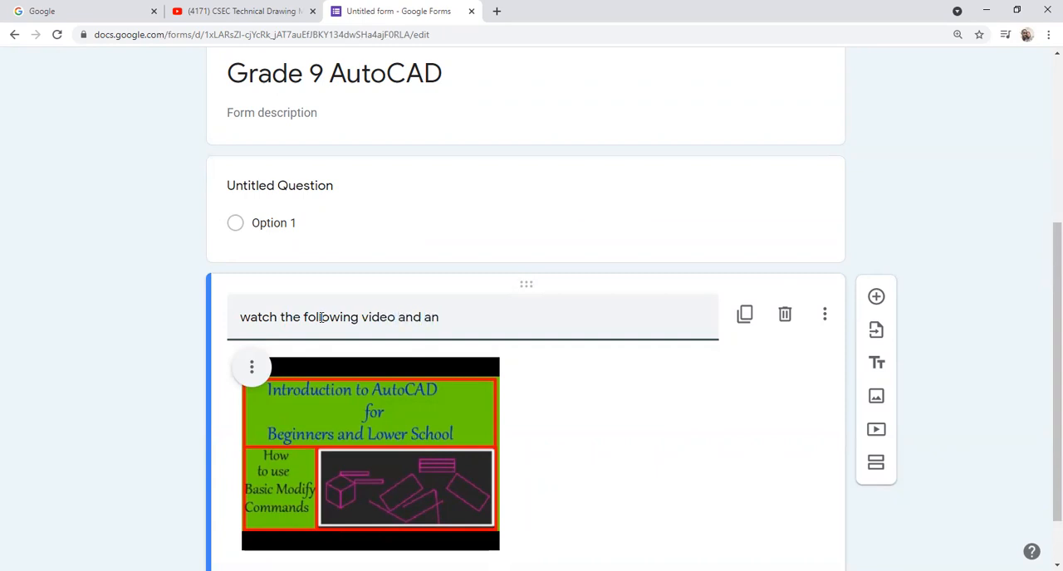
pyautogui.write('swer the following qu')
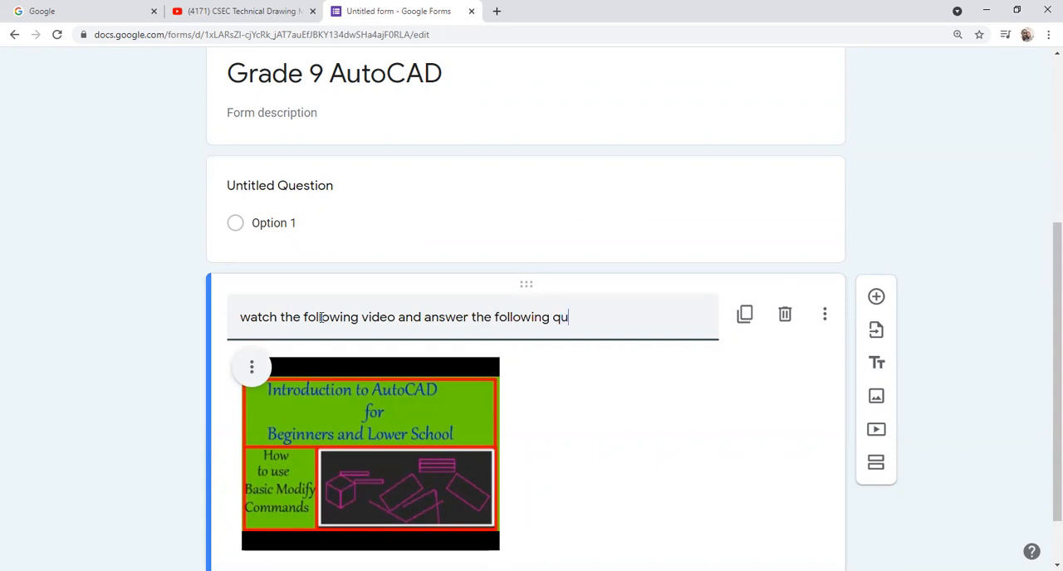
pyautogui.write('estions')
pyautogui.click(249, 318)
pyautogui.press('BackSpace')
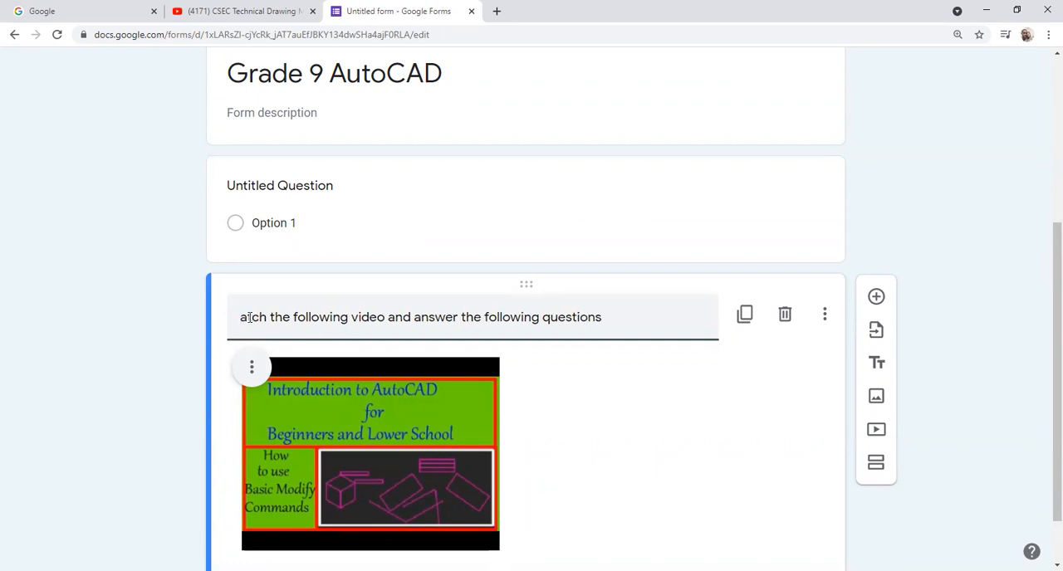
pyautogui.write('W')
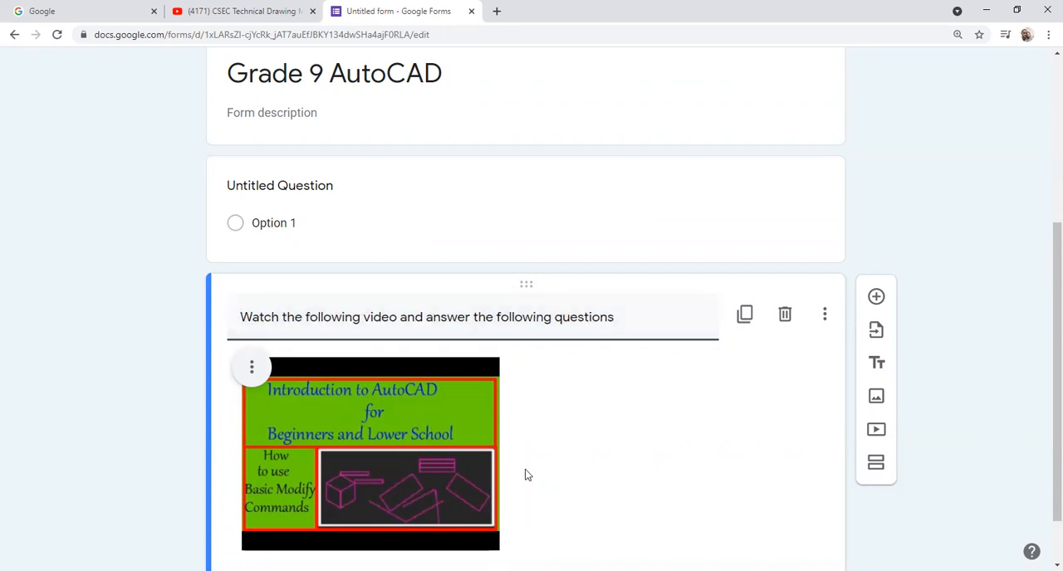
# Step: Add a new blank question below the video
pyautogui.scroll(-2, 535, 470)
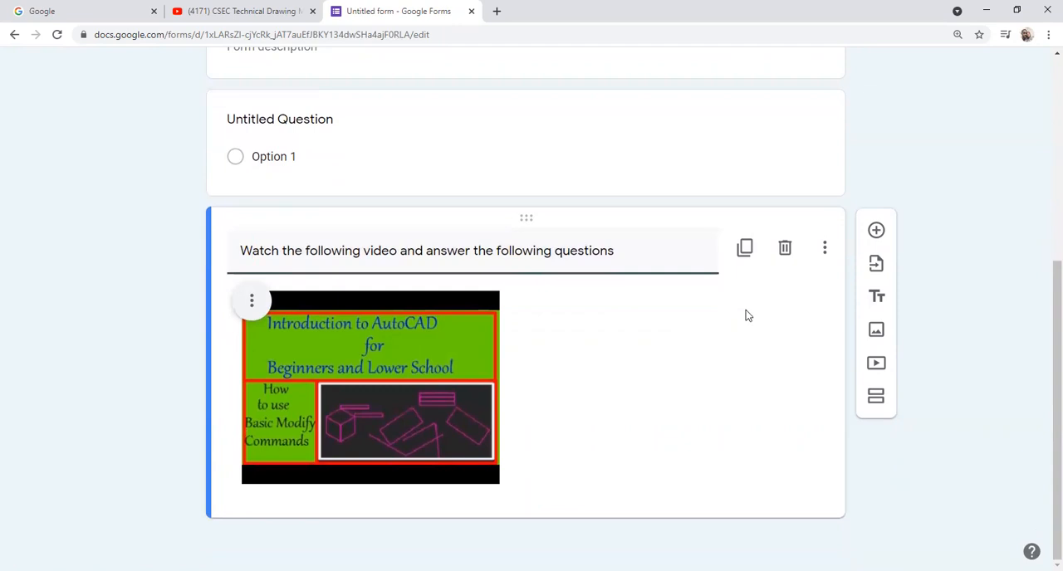
pyautogui.click(875, 230)
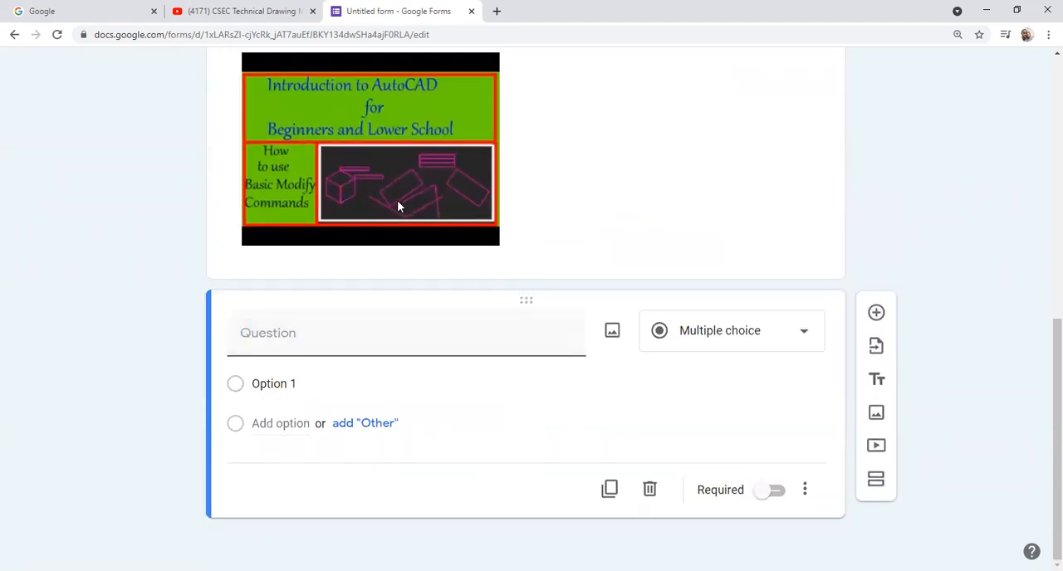
# Step: Open a preview of the form to check how respondents see it
pyautogui.scroll(1, 370, 349)
pyautogui.scroll(6, 369, 349)
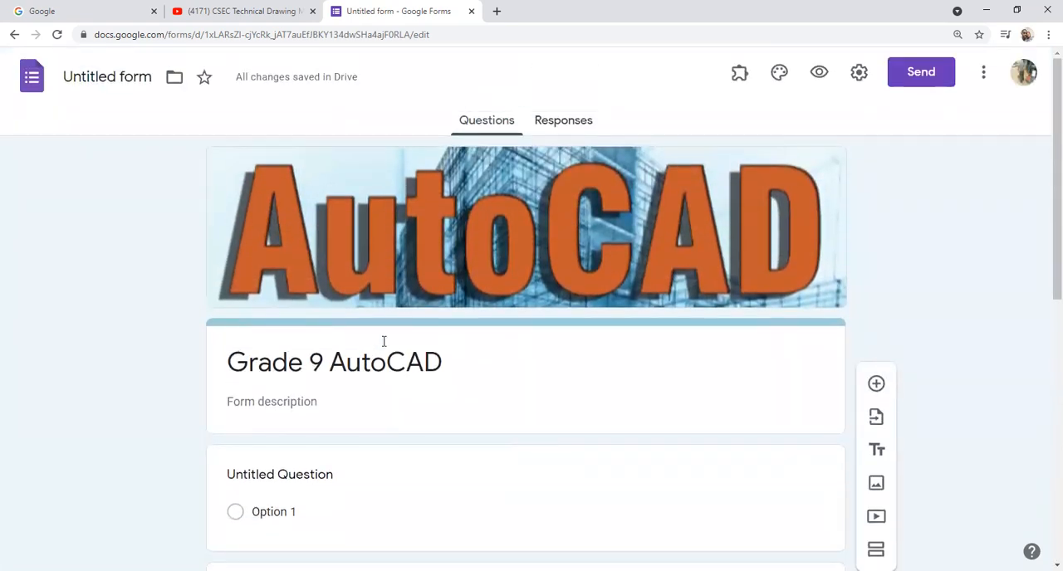
pyautogui.click(819, 73)
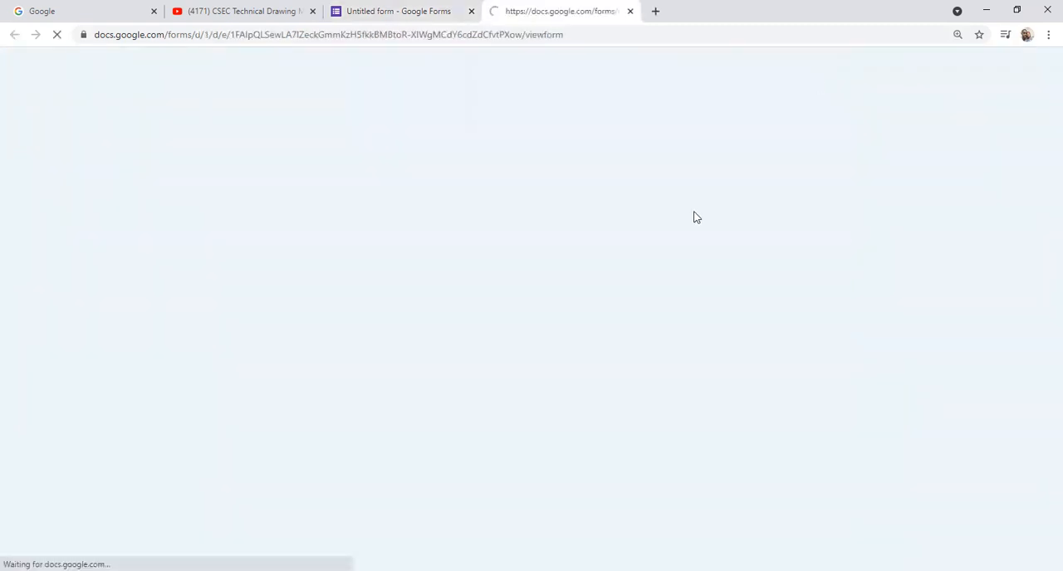
# Step: Test the embedded video in the form preview by playing it, skipping ahead and pausing it, and review the rest of the form
pyautogui.scroll(-2, 510, 383)
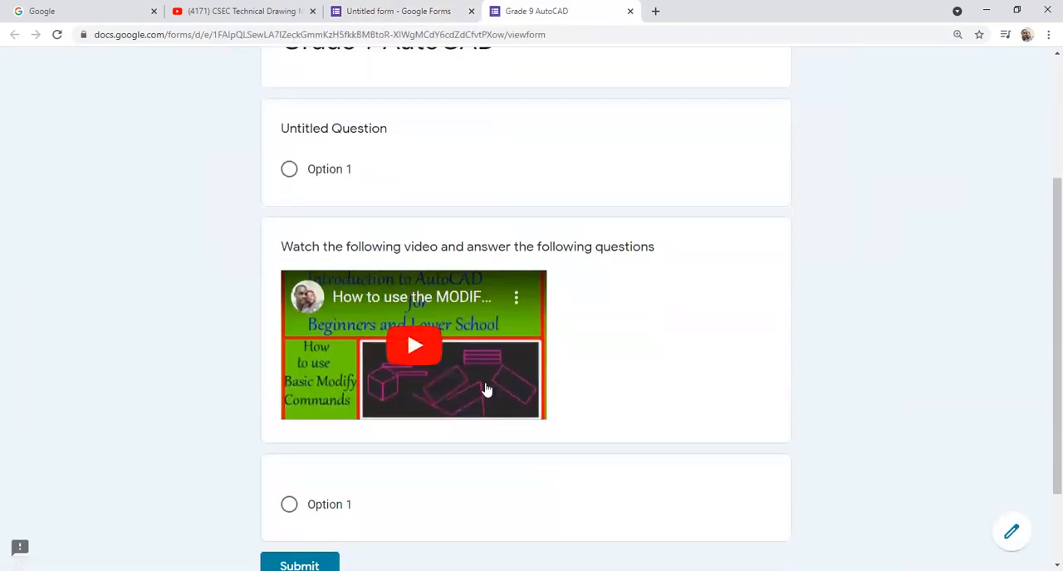
pyautogui.click(413, 351)
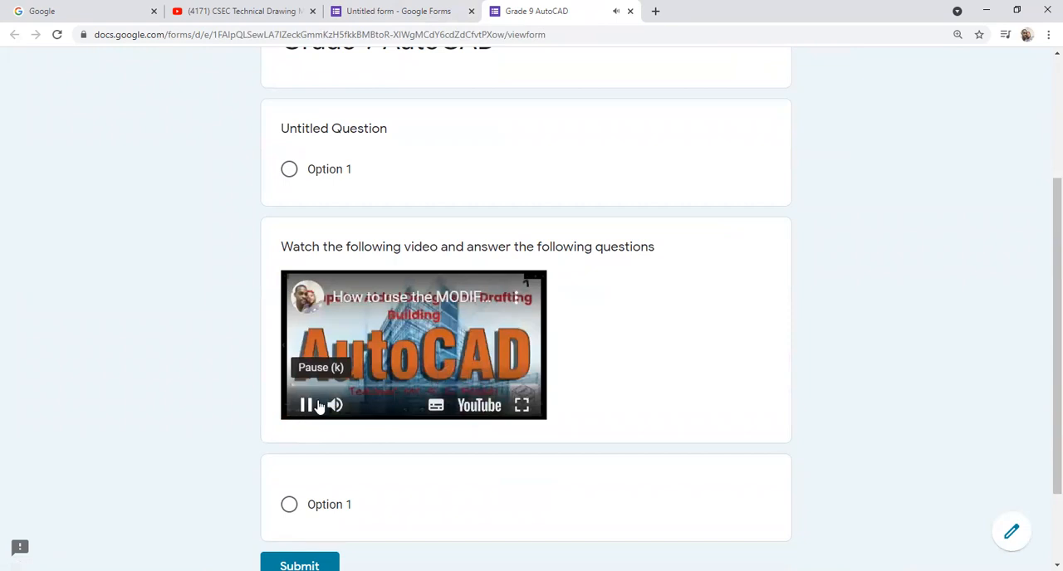
pyautogui.click(310, 386)
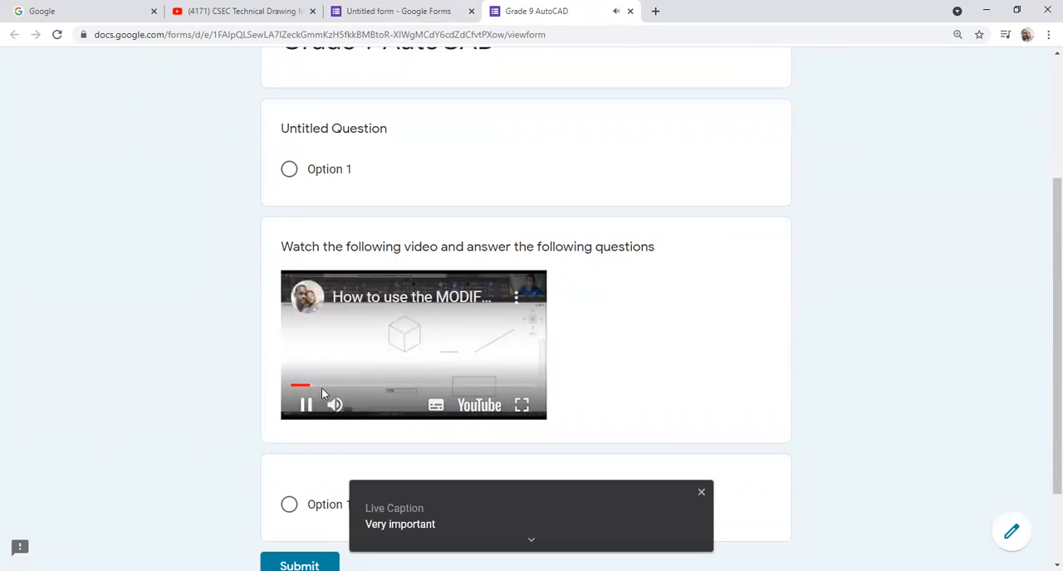
pyautogui.click(322, 387)
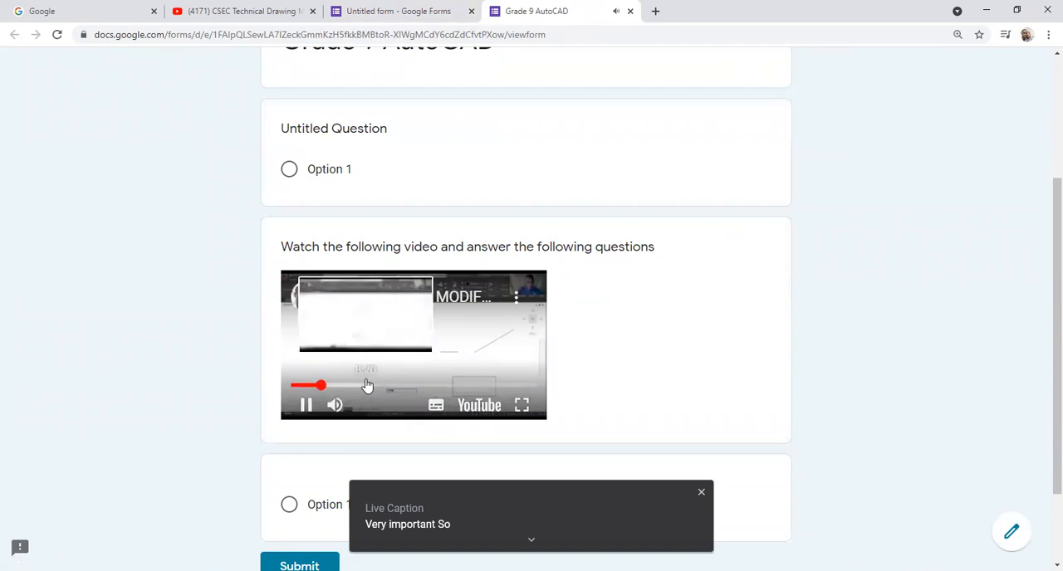
pyautogui.scroll(-1, 357, 370)
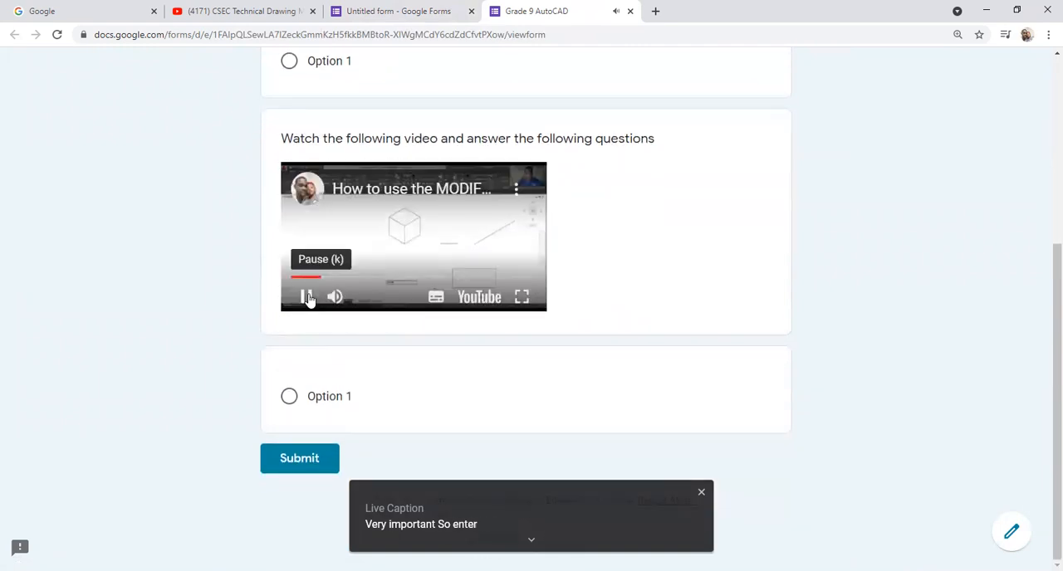
pyautogui.click(306, 299)
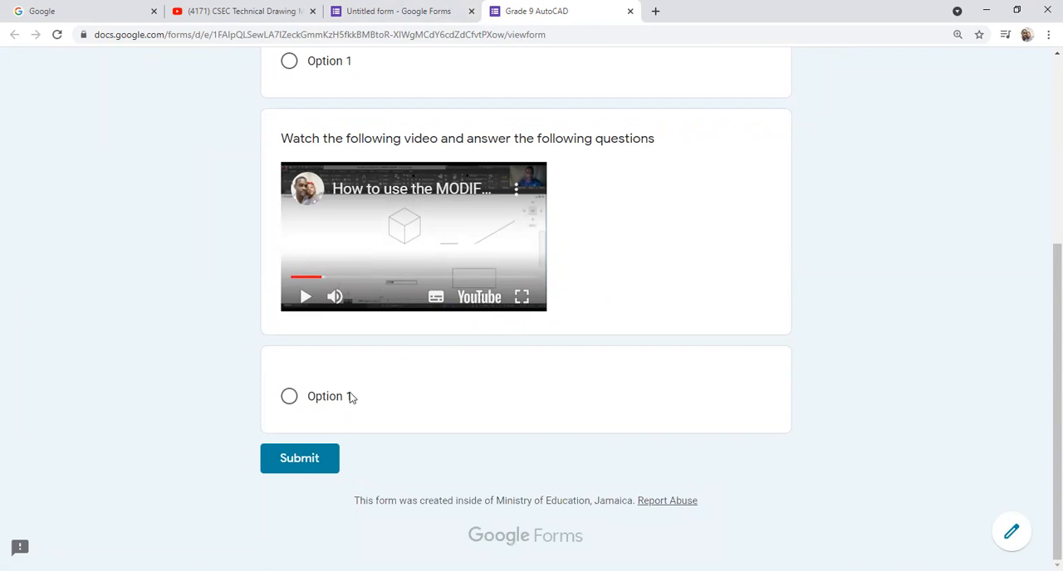
pyautogui.scroll(5, 440, 348)
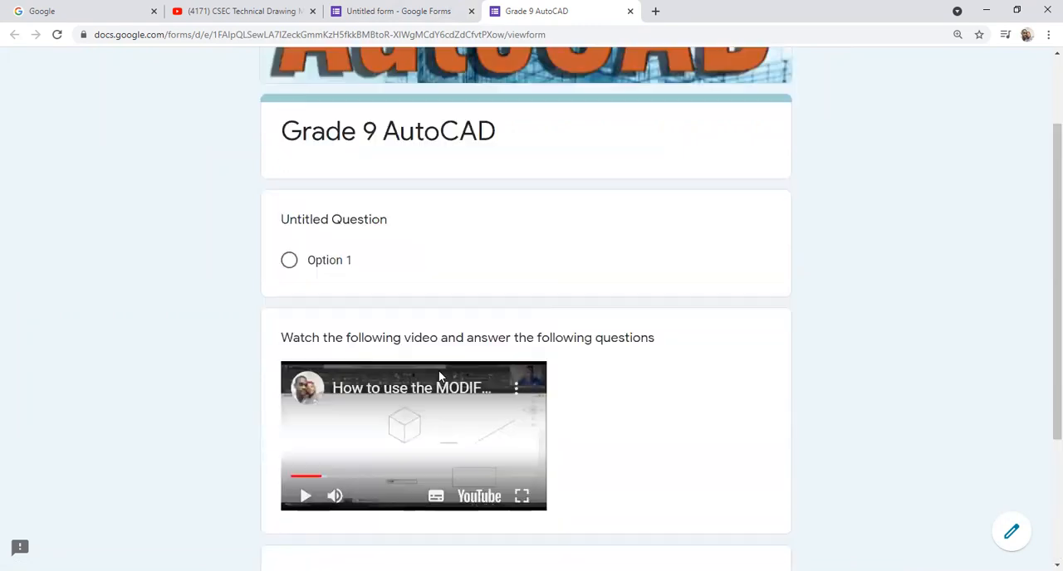
# Step: Return to editing the form and title the blank question below the video "how to draw a line at 1000"
pyautogui.click(1011, 532)
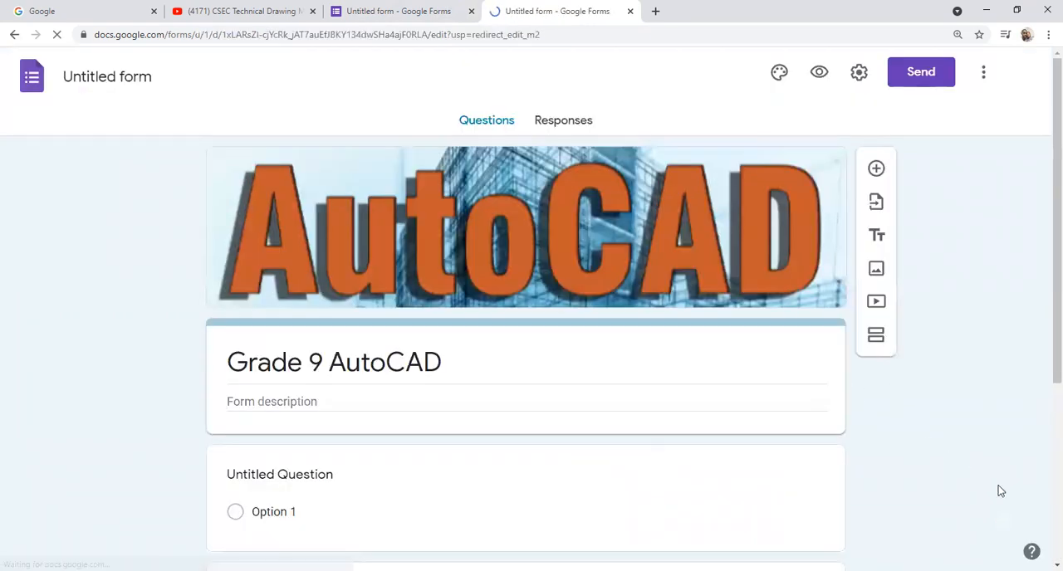
pyautogui.scroll(-3, 719, 389)
pyautogui.scroll(-3, 718, 389)
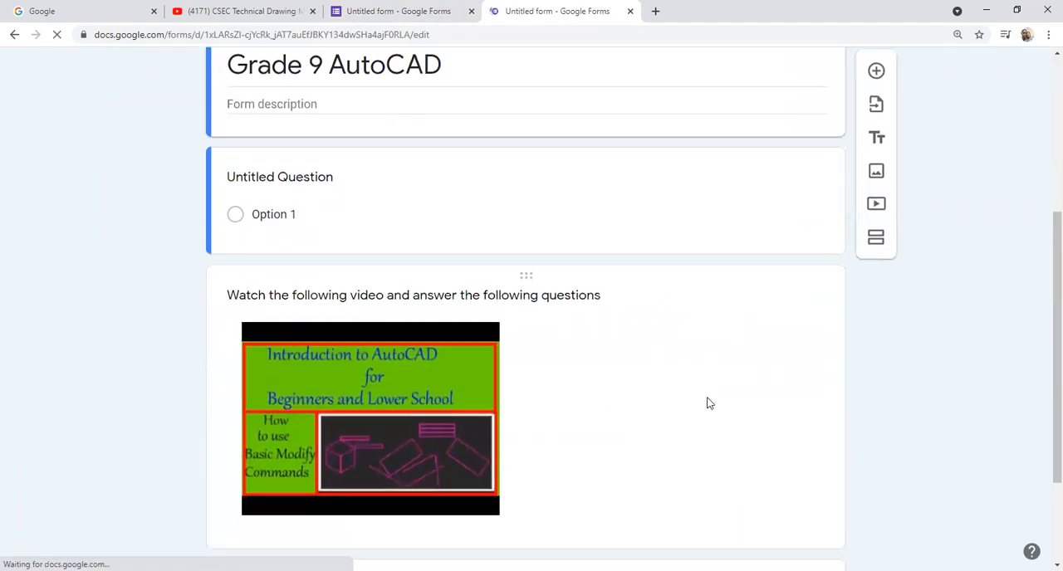
pyautogui.scroll(-1, 358, 473)
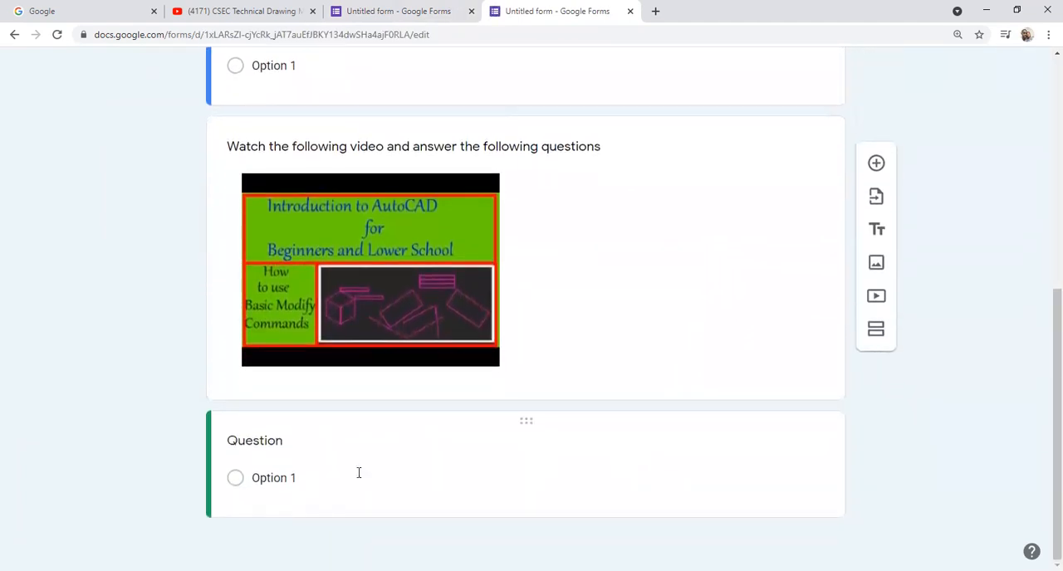
pyautogui.click(246, 446)
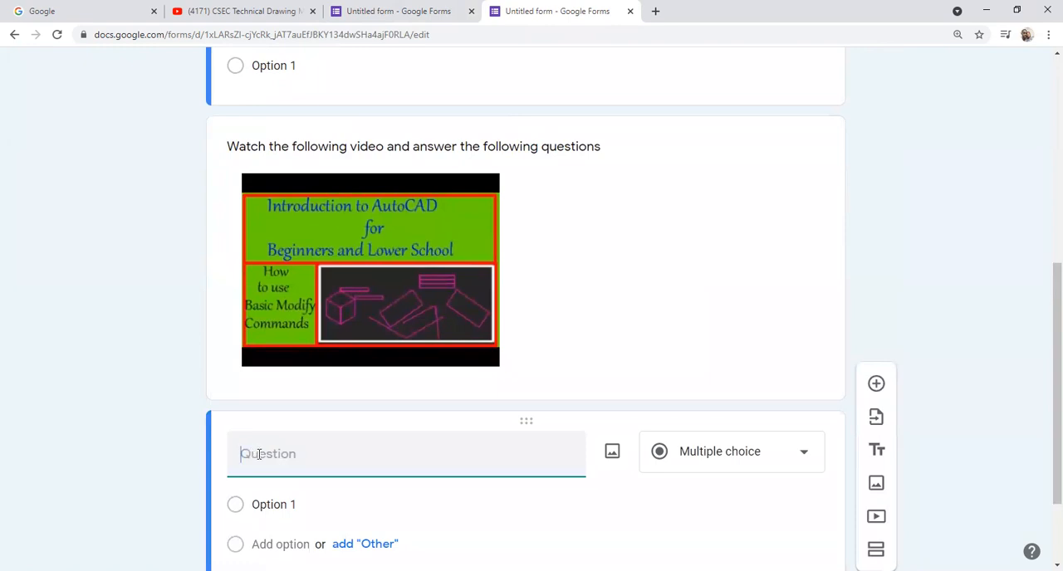
pyautogui.write('how to draw a line')
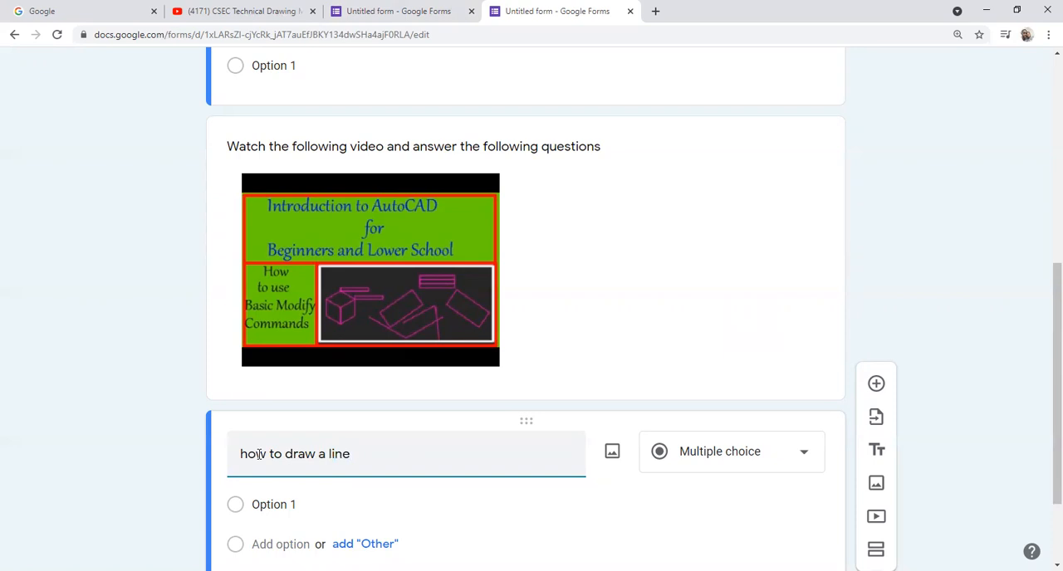
pyautogui.write(' at 1000')
# Step: Add three more answer options to the multiple-choice question, keeping the default labels Option 2, Option 3 and Option 4
pyautogui.scroll(-2, 274, 470)
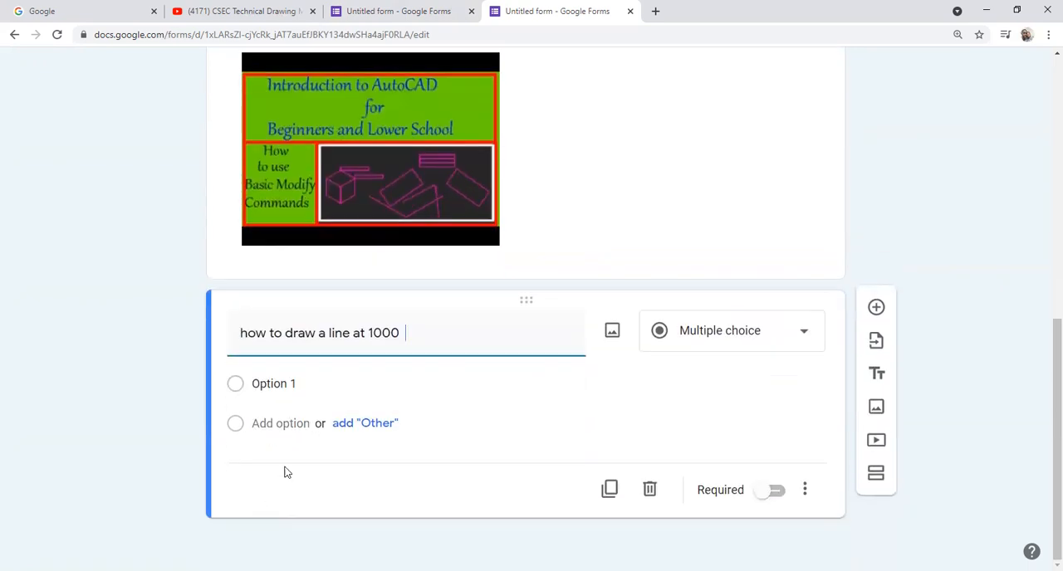
pyautogui.click(303, 388)
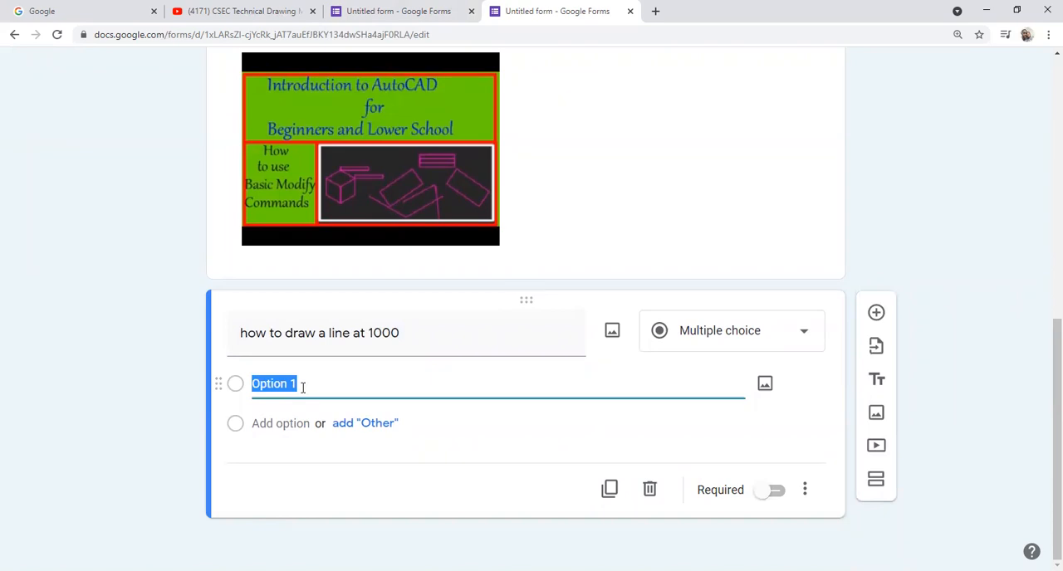
pyautogui.press('Return')
pyautogui.press('Return')
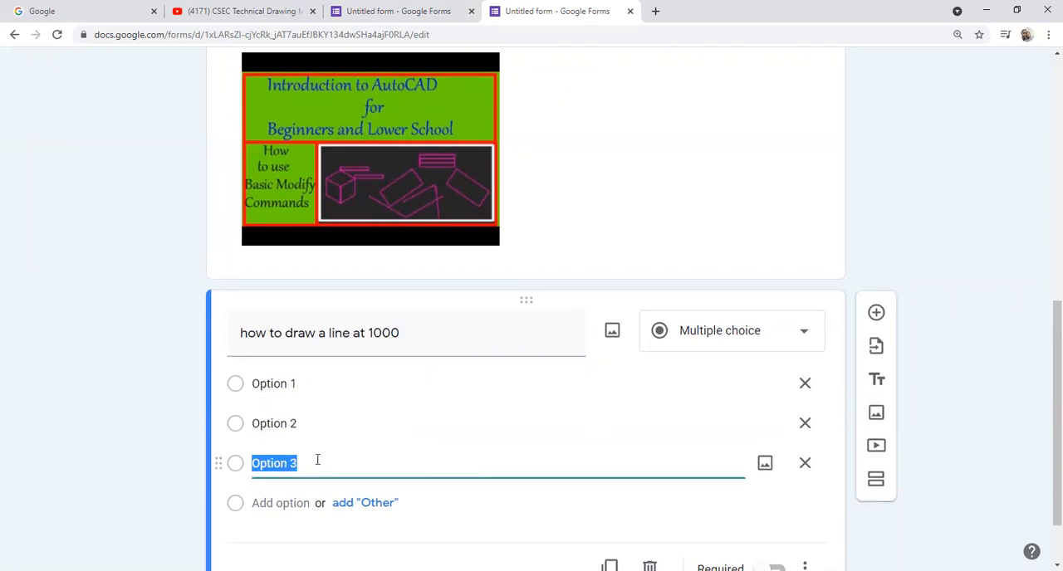
pyautogui.press('Return')
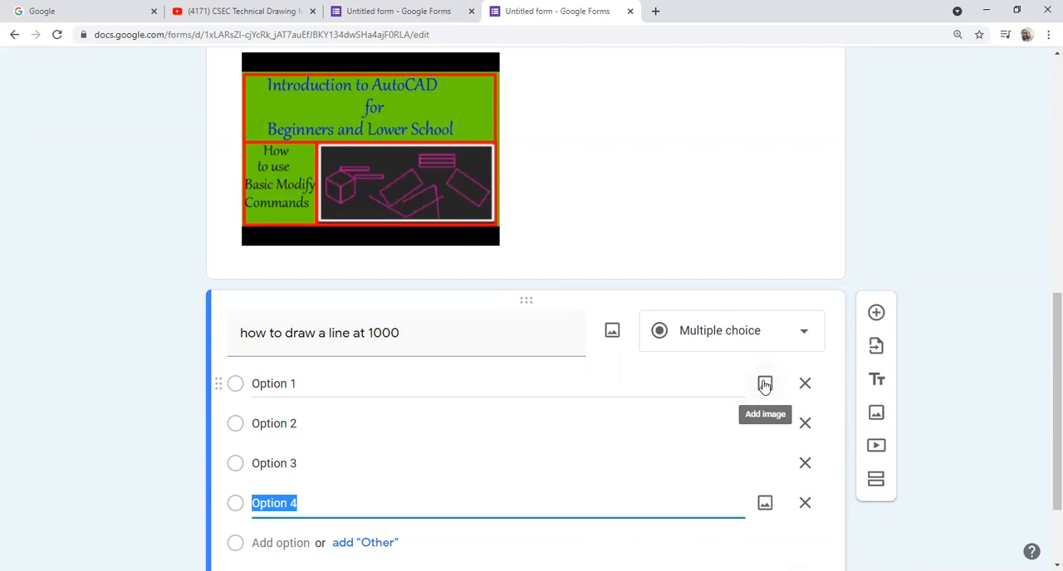
# Step: Attach the ISODRAFT image from the Pictures folder to Option 1 of the line-drawing question
pyautogui.click(765, 384)
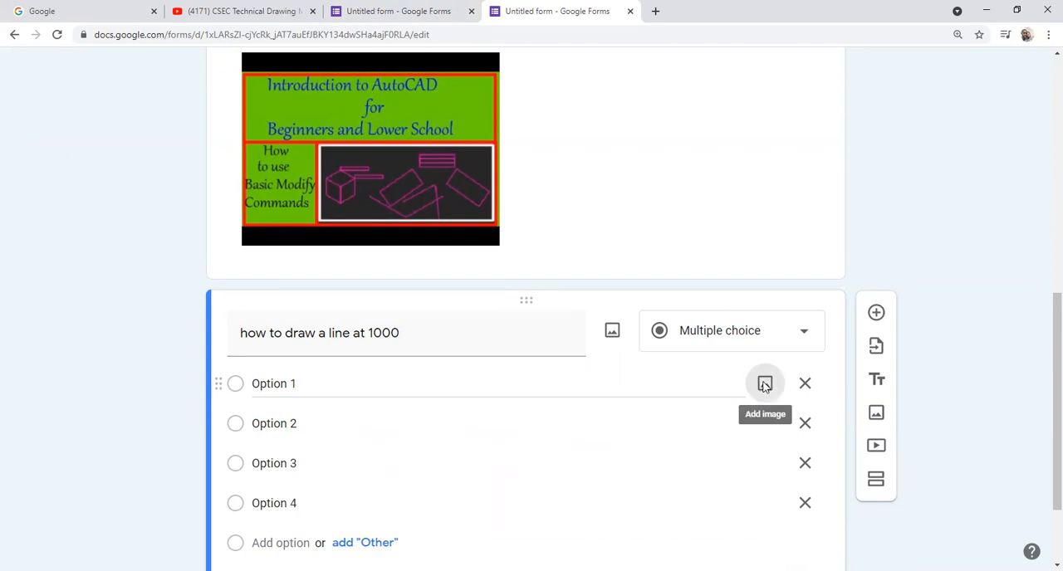
pyautogui.click(545, 419)
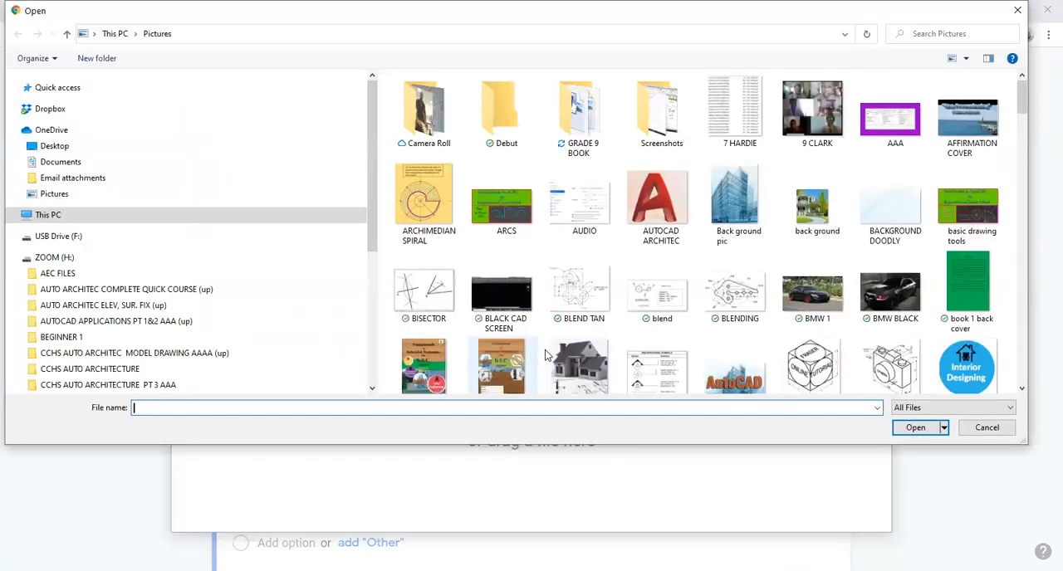
pyautogui.scroll(-3, 764, 328)
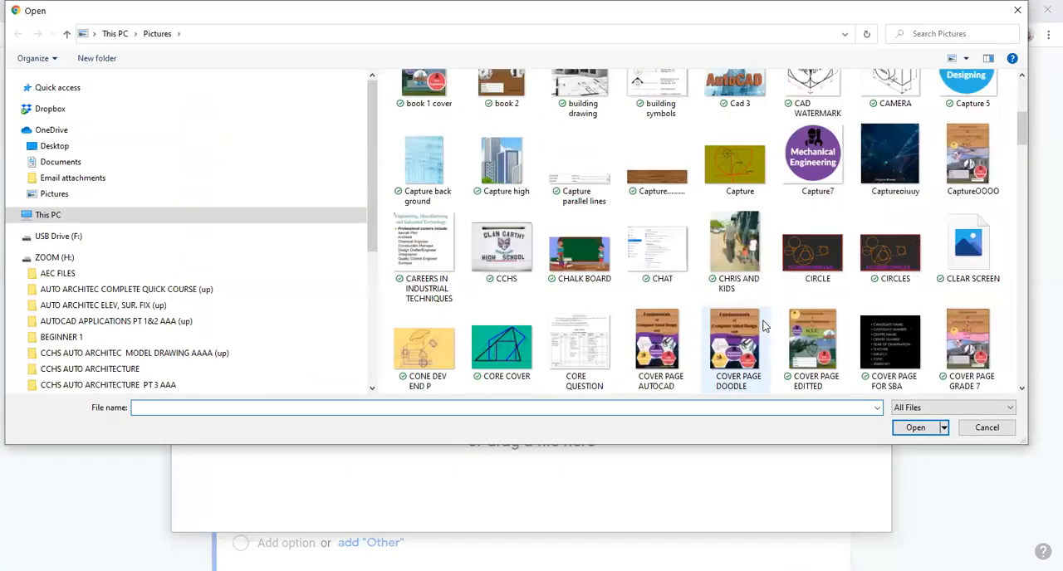
pyautogui.scroll(3, 687, 303)
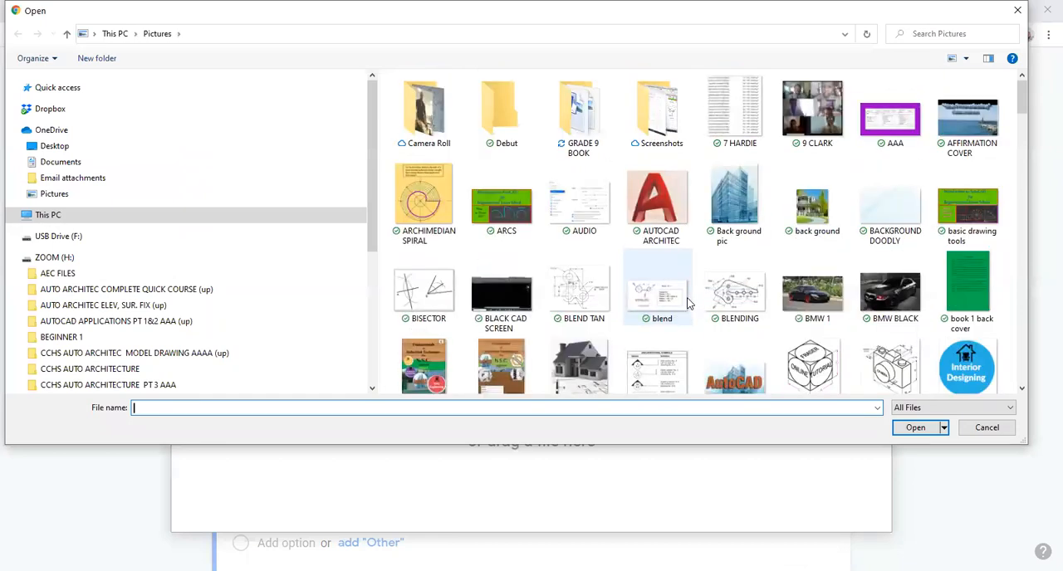
pyautogui.scroll(-10, 686, 304)
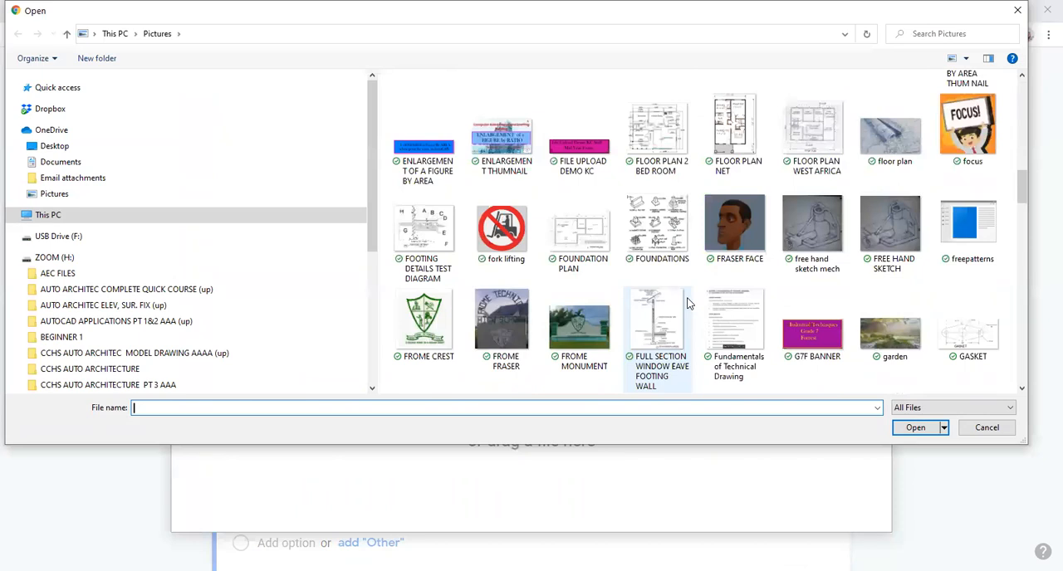
pyautogui.scroll(-4, 686, 303)
pyautogui.scroll(-2, 686, 303)
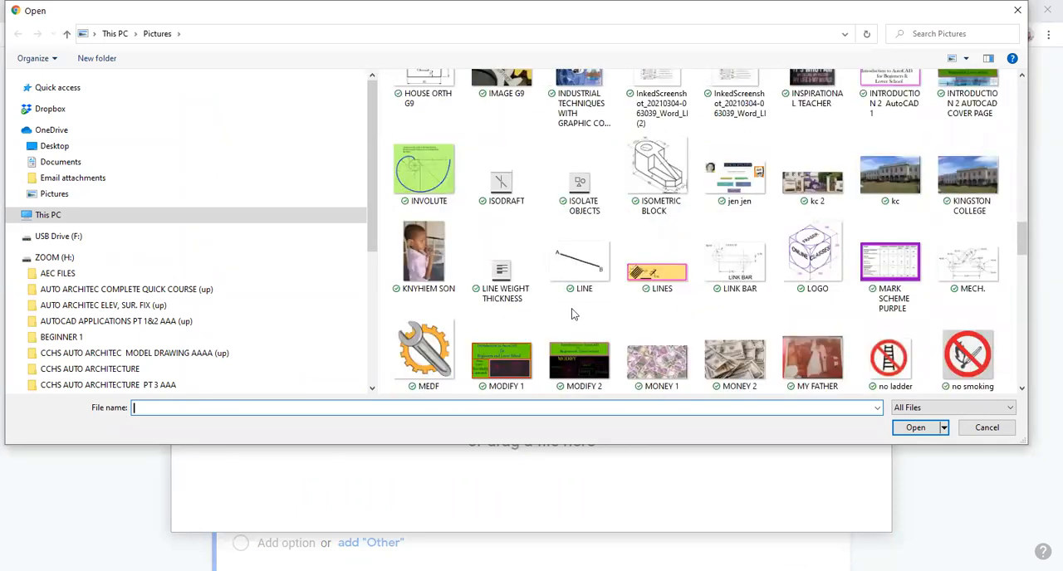
pyautogui.doubleClick(502, 187)
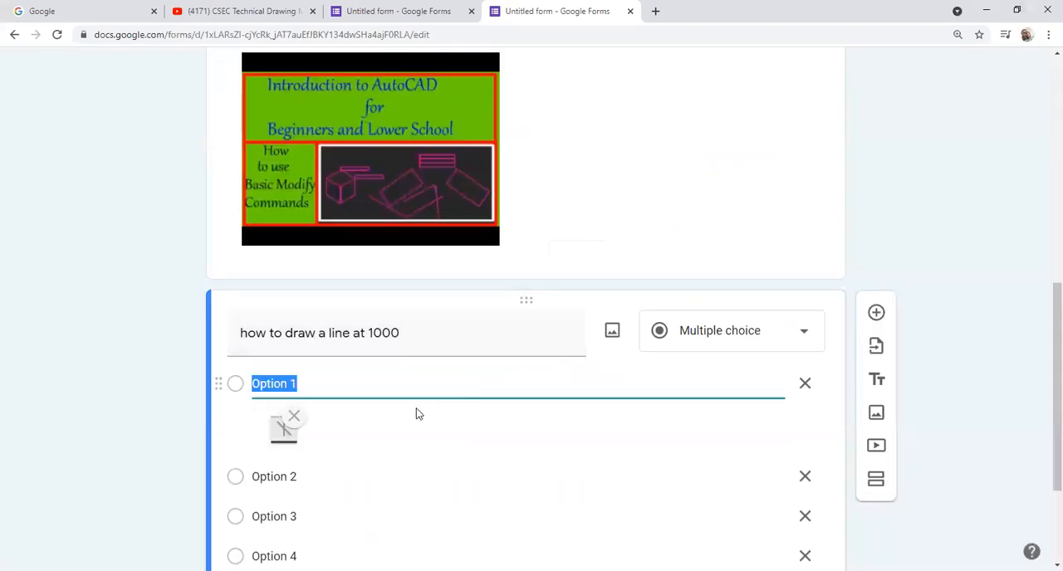
# Step: Attach the DYNAMIC INPUT image from the Pictures folder to Option 2 of the line-drawing question
pyautogui.scroll(-2, 339, 434)
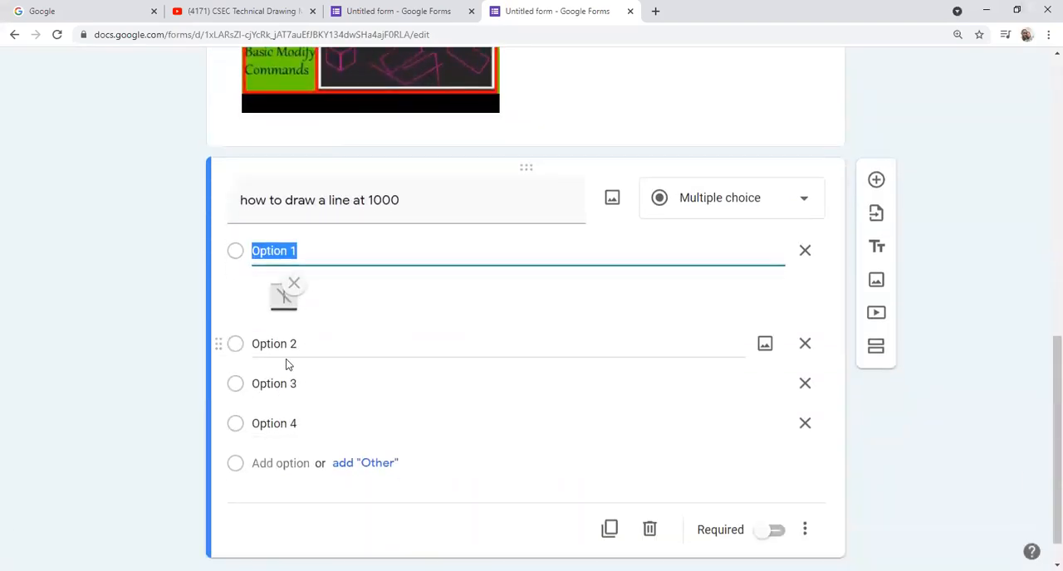
pyautogui.click(290, 351)
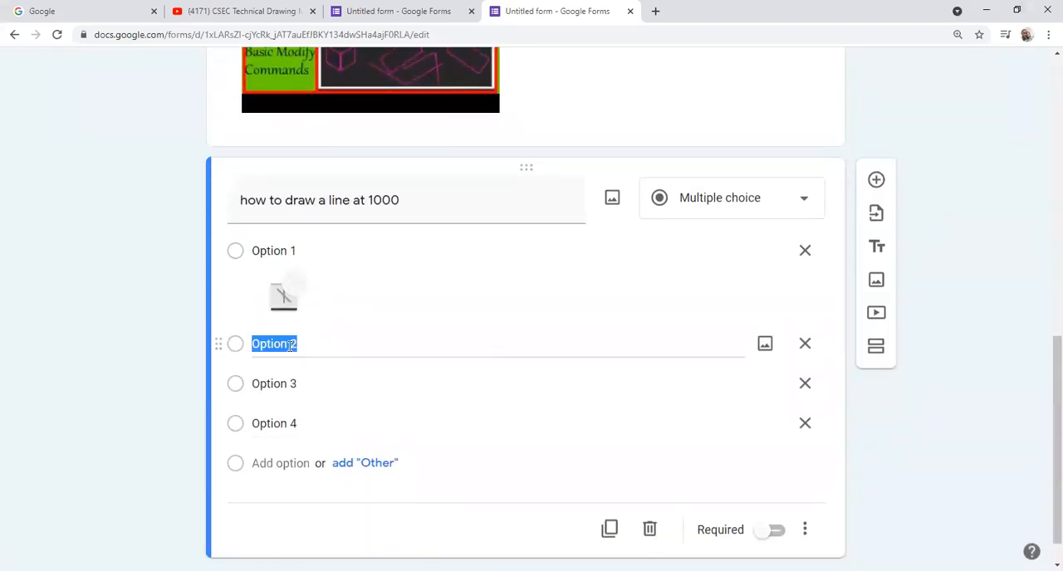
pyautogui.click(765, 344)
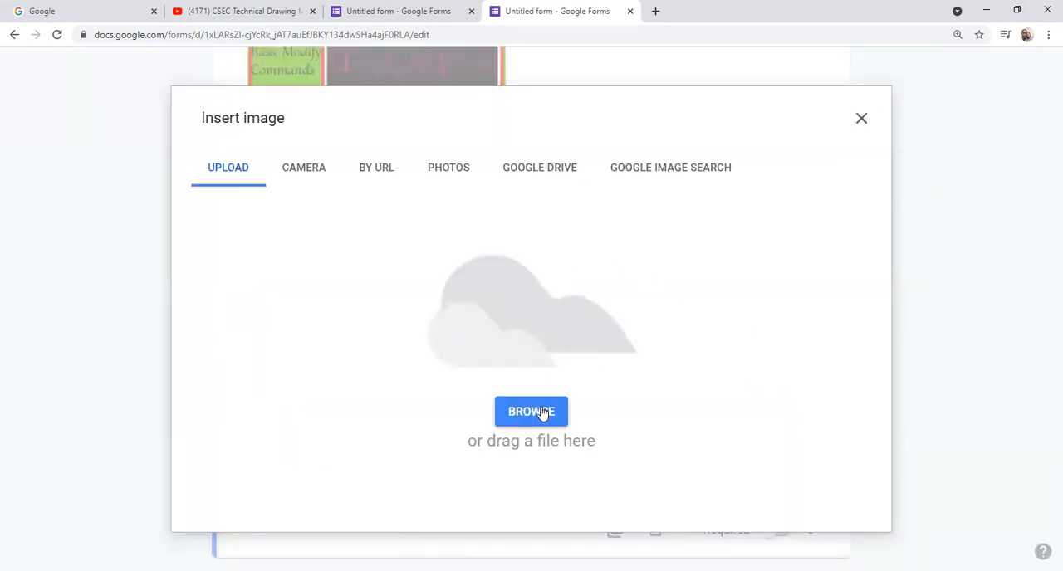
pyautogui.click(541, 413)
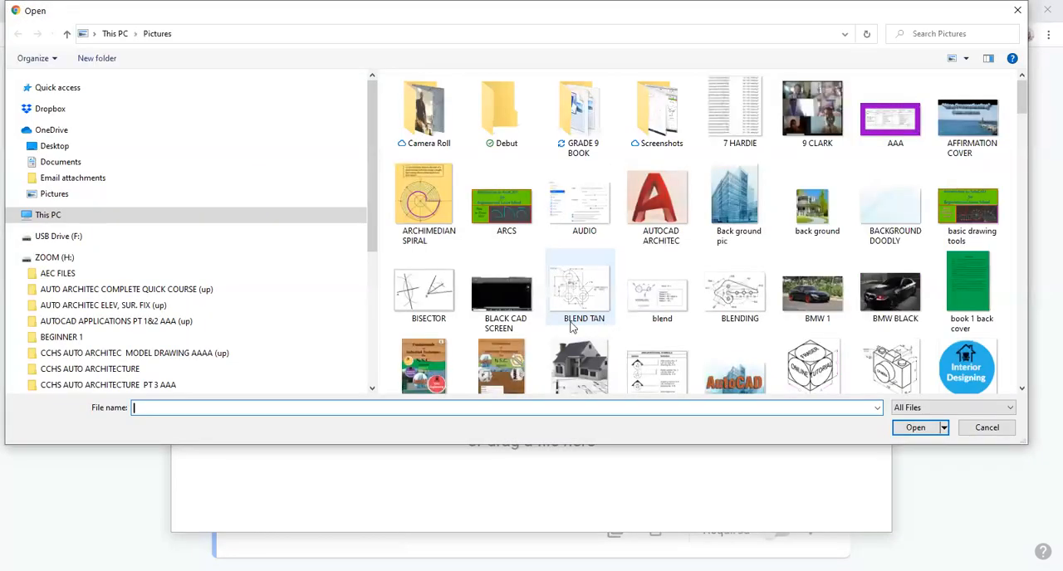
pyautogui.scroll(-10, 566, 324)
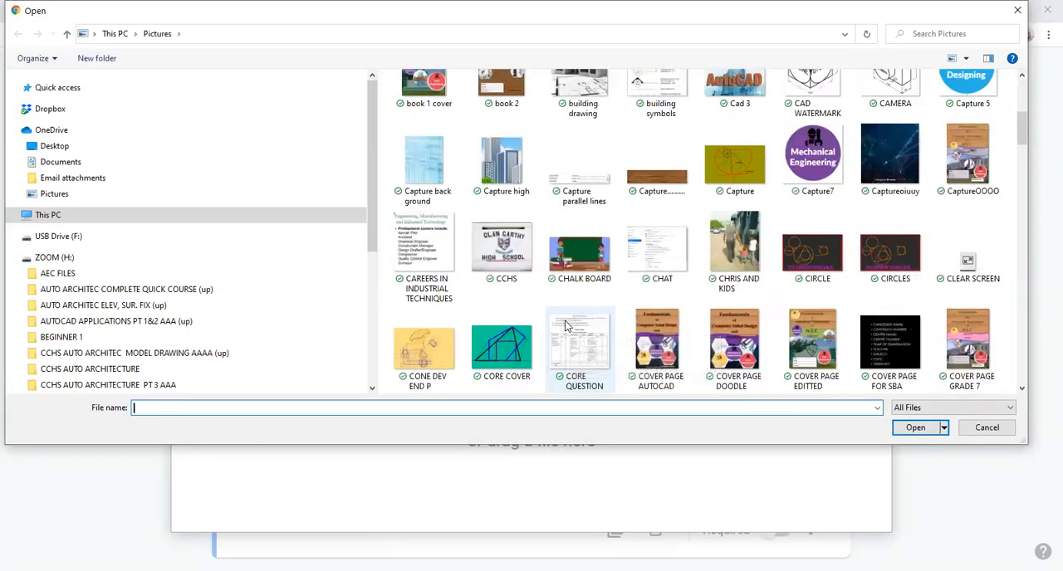
pyautogui.click(661, 247)
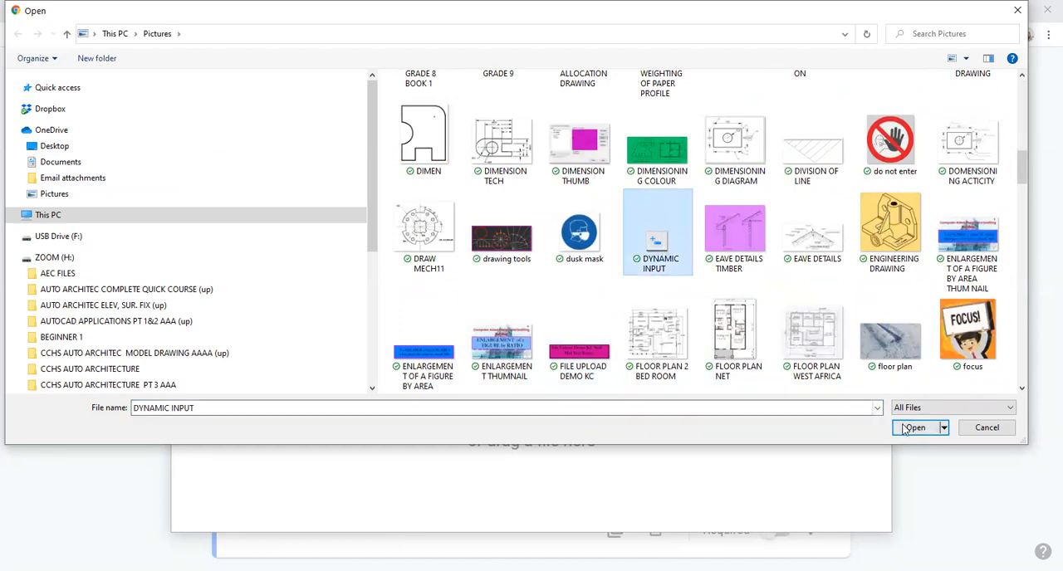
pyautogui.doubleClick(653, 241)
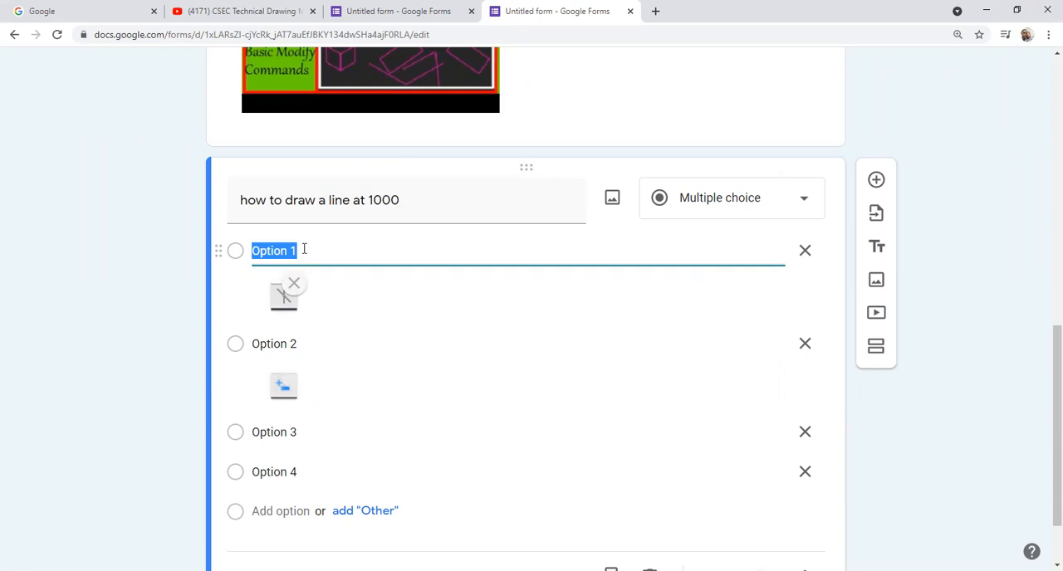
# Step: Label the first answer option "ISODRAFT" and the second "DYNAMIC INPUT" to match their images
pyautogui.write('ISODRAFT')
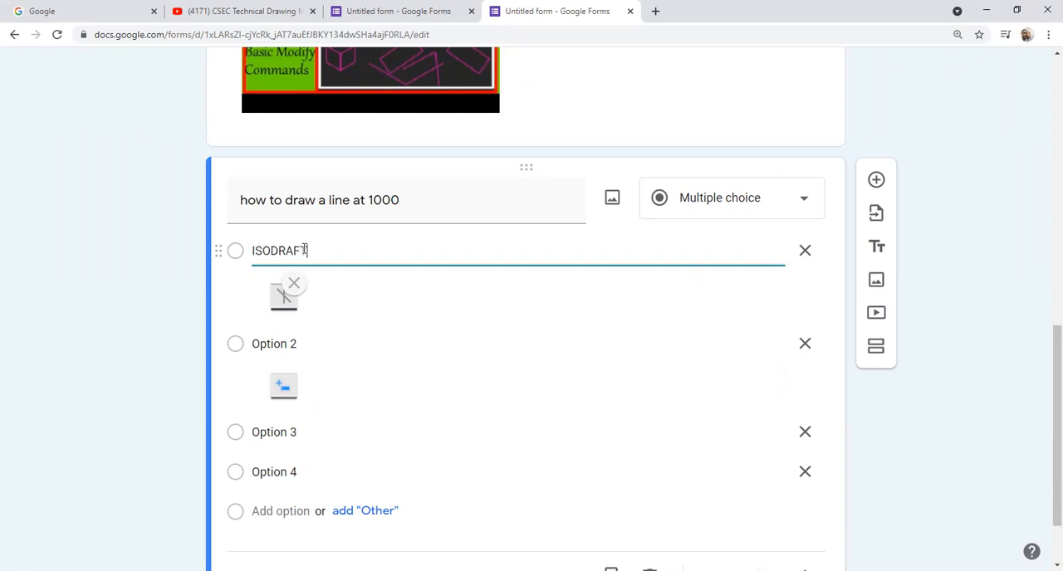
pyautogui.click(277, 347)
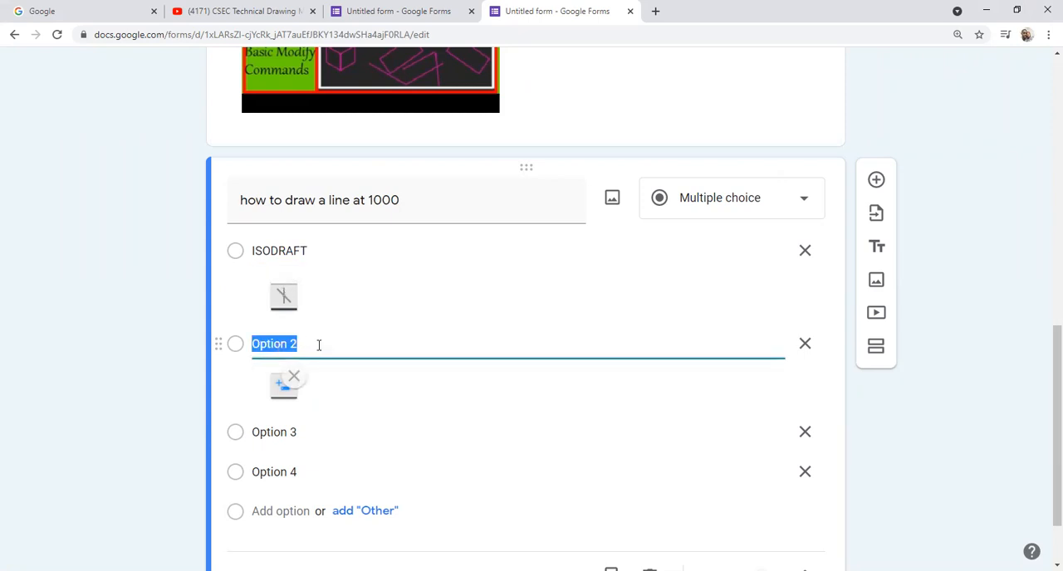
pyautogui.write('DYNAMI')
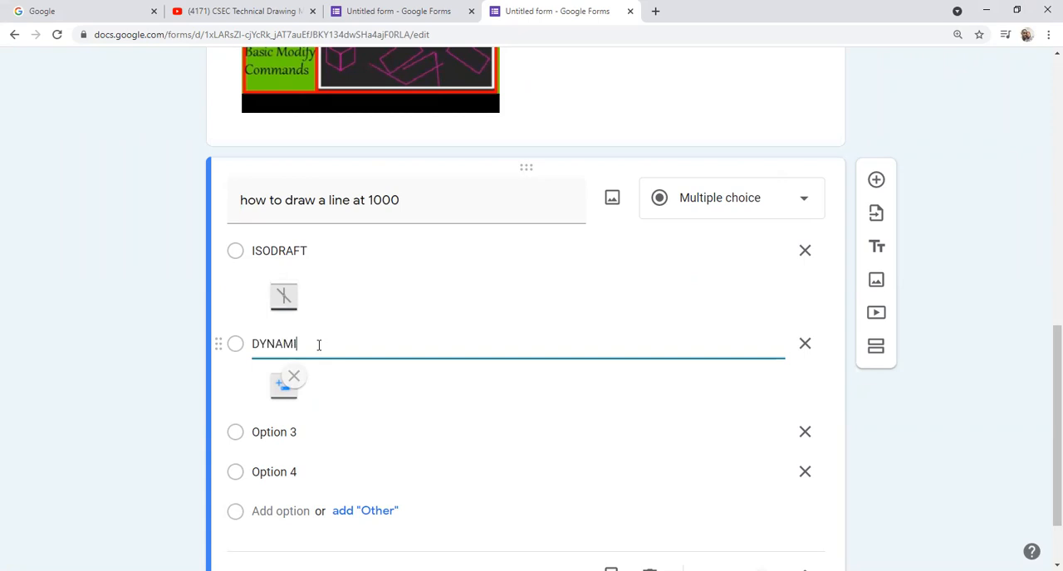
pyautogui.write('C INPUT')
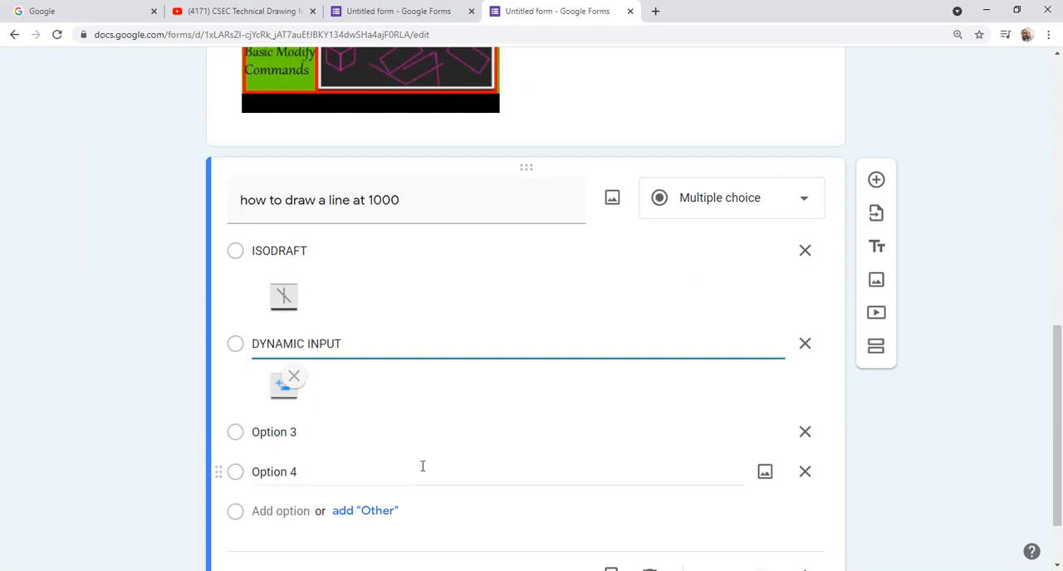
pyautogui.scroll(1, 499, 426)
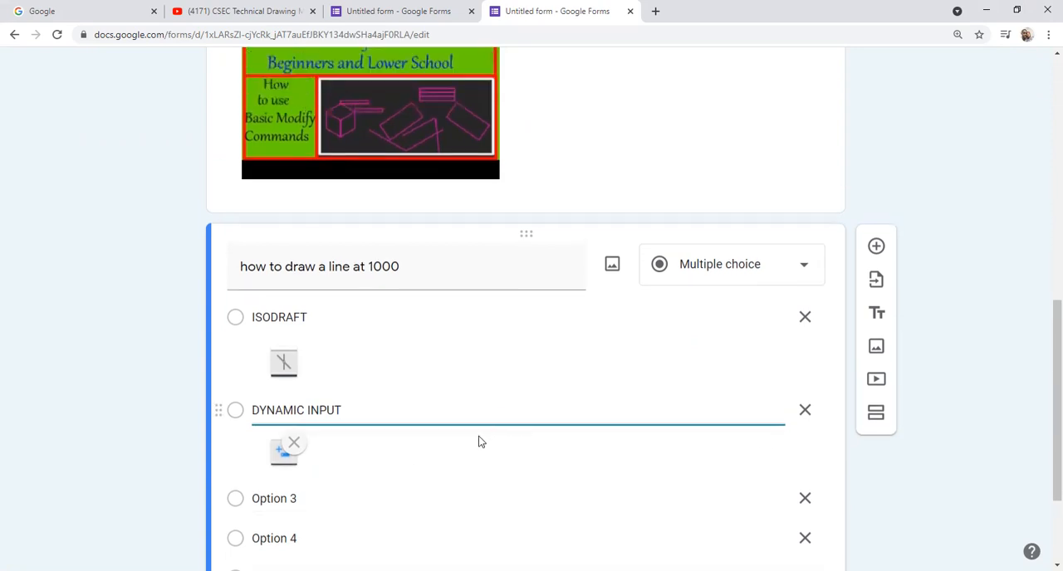
# Step: Make the line-drawing question required and turn on shuffled option order for its answers
pyautogui.scroll(-1, 327, 453)
pyautogui.scroll(2, 422, 446)
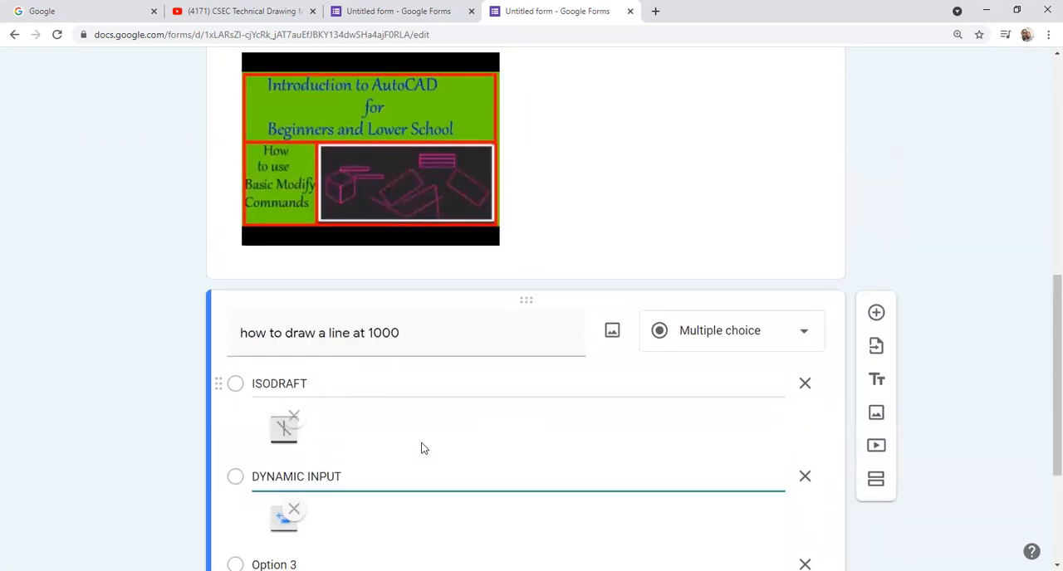
pyautogui.scroll(-2, 577, 452)
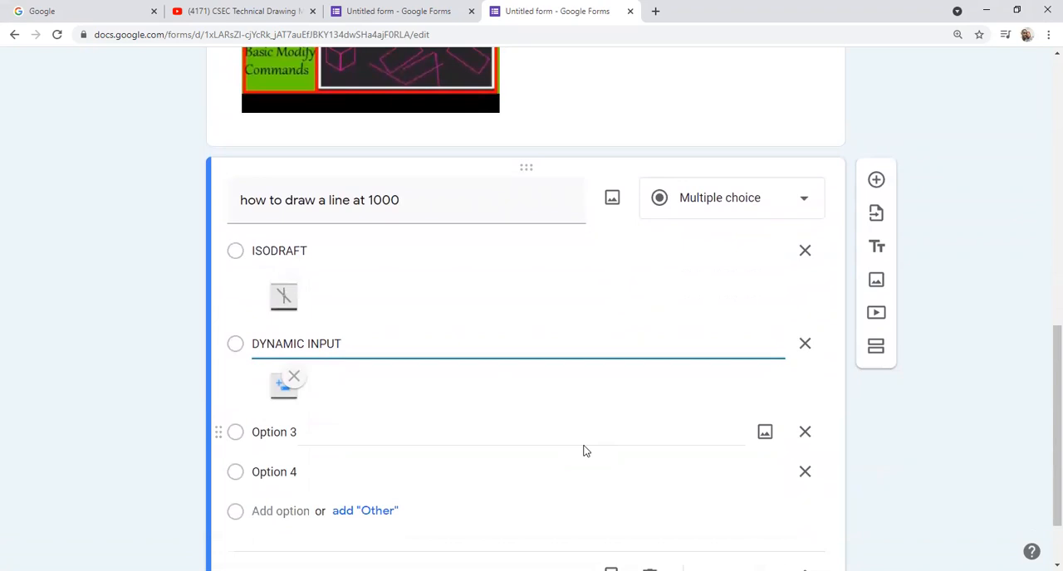
pyautogui.scroll(-2, 584, 451)
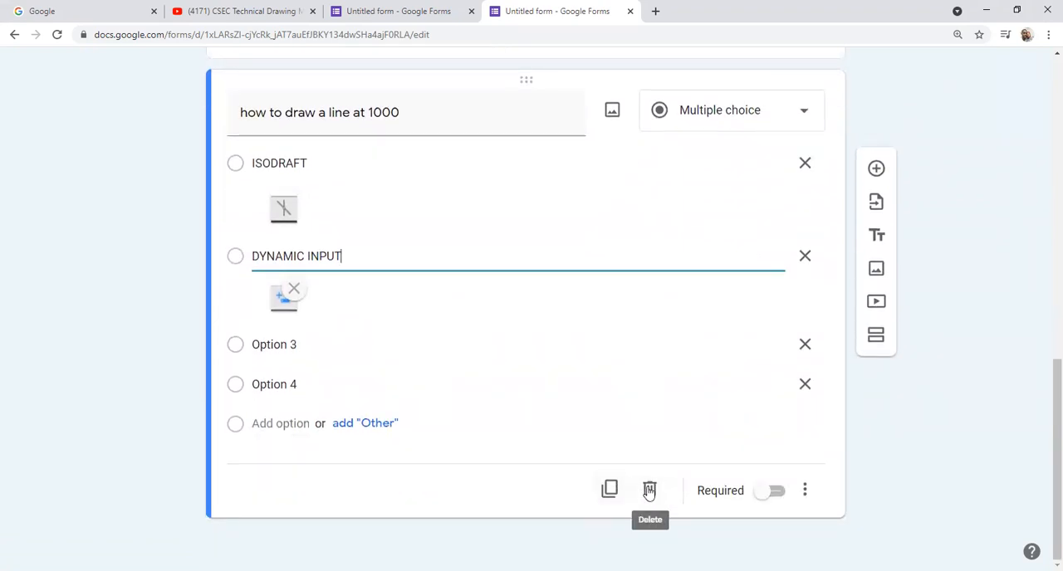
pyautogui.click(764, 493)
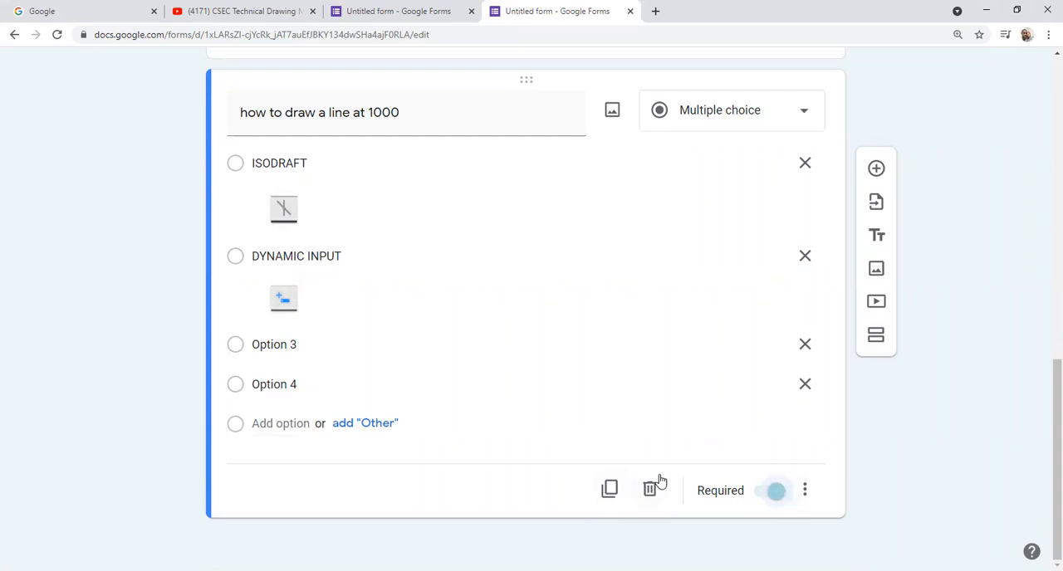
pyautogui.click(804, 492)
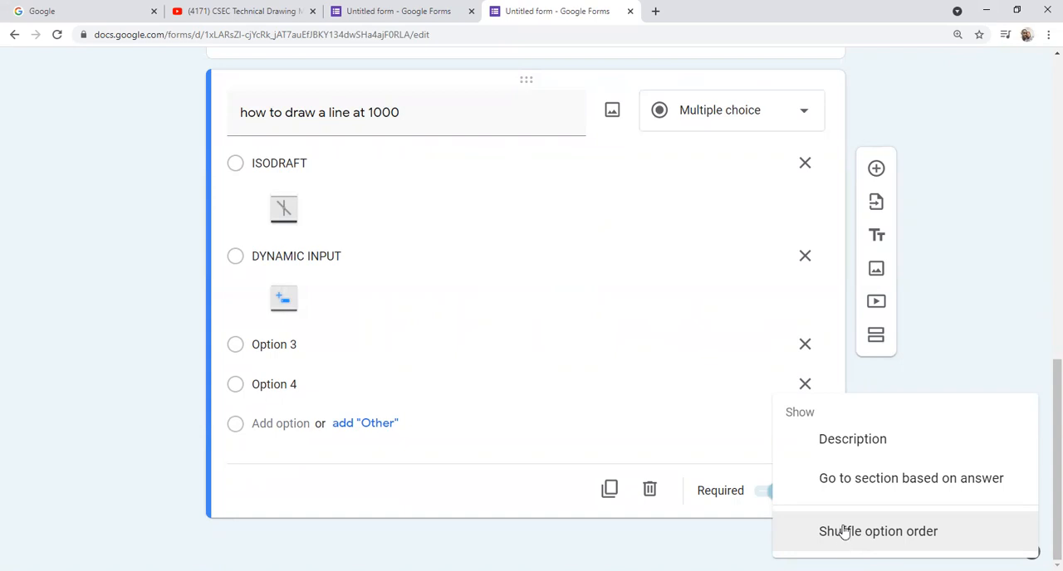
pyautogui.click(843, 531)
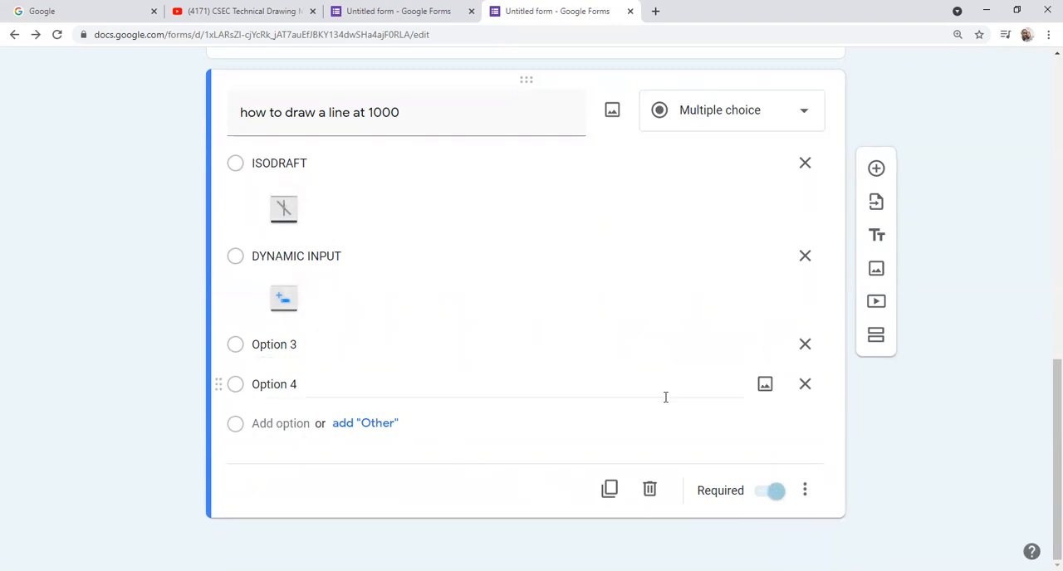
pyautogui.scroll(1, 633, 387)
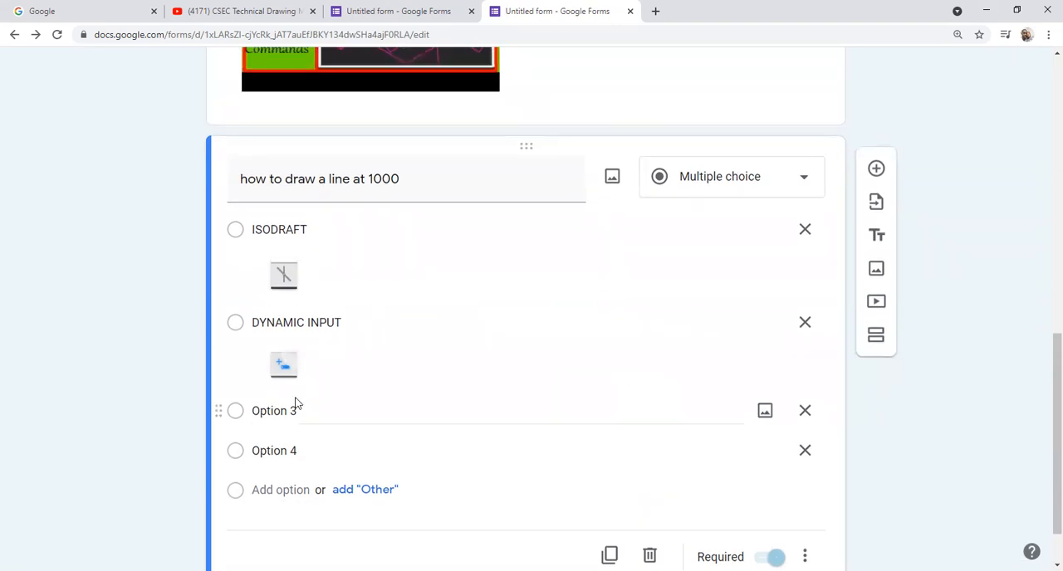
pyautogui.scroll(-1, 373, 440)
pyautogui.scroll(1, 375, 437)
pyautogui.scroll(2, 375, 436)
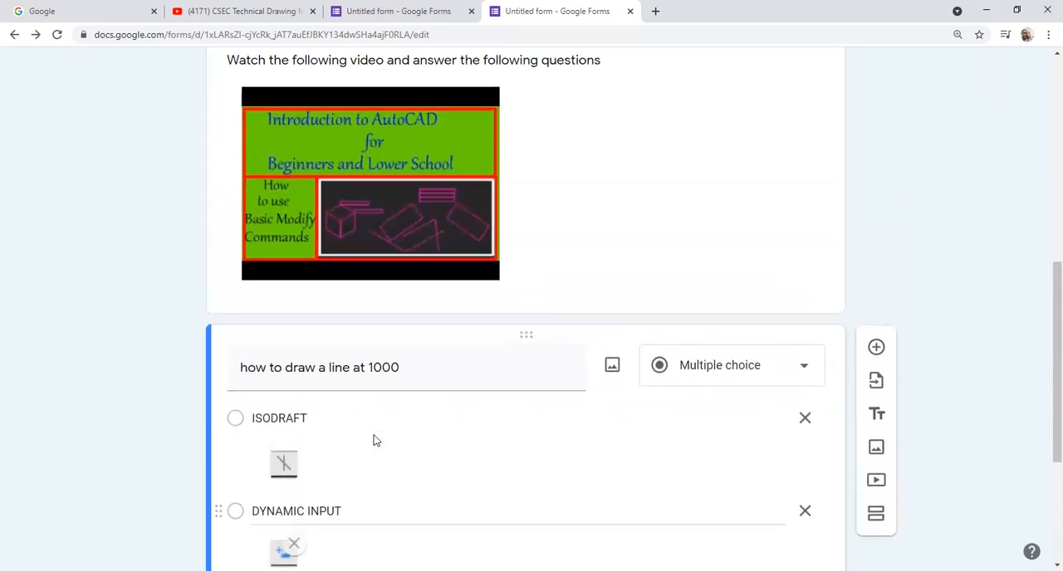
pyautogui.scroll(-2, 374, 435)
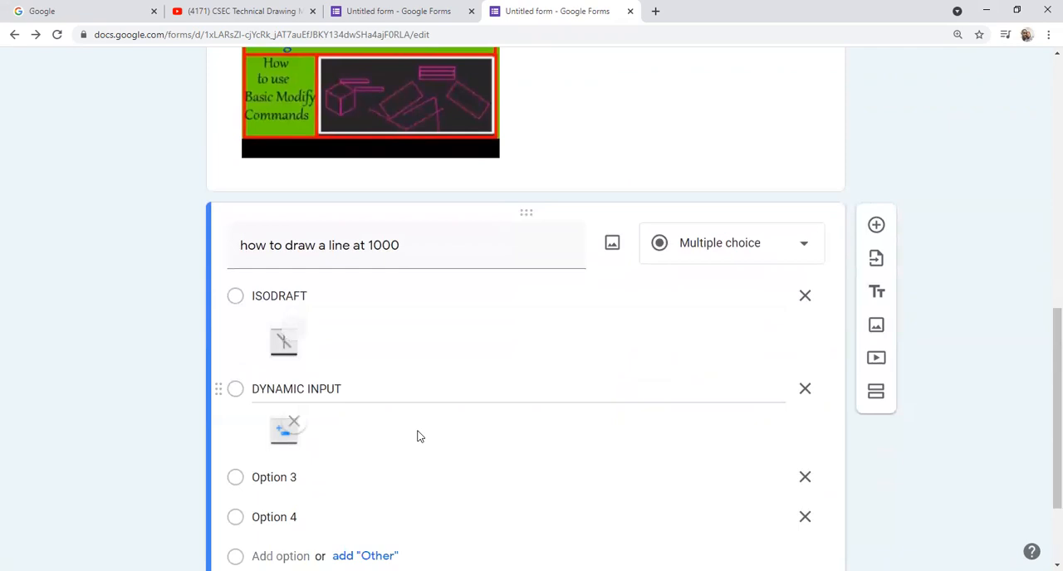
pyautogui.scroll(-2, 717, 333)
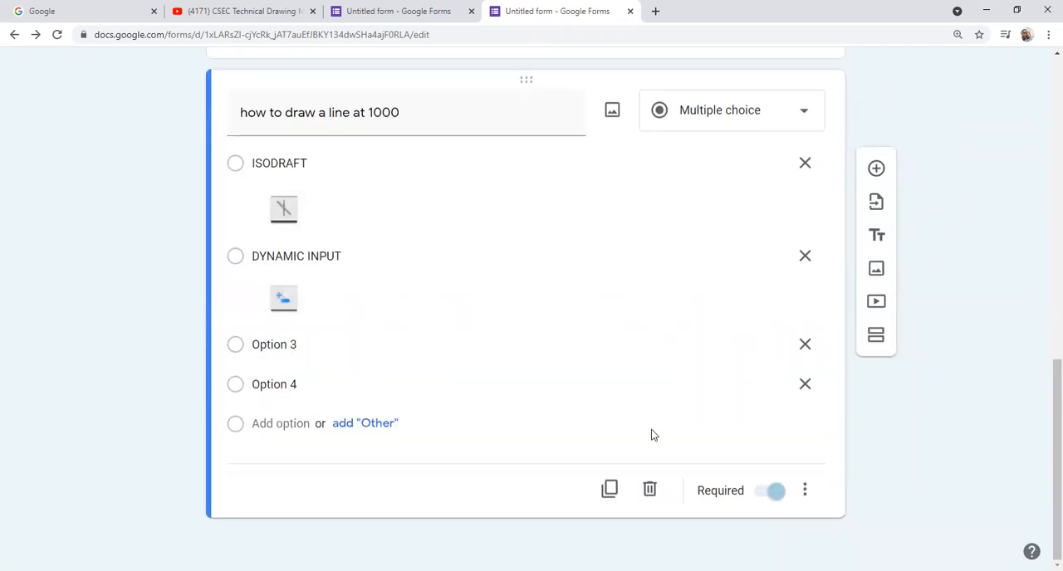
# Step: Add a new question below the line-drawing question and set its type to Short answer
pyautogui.click(875, 170)
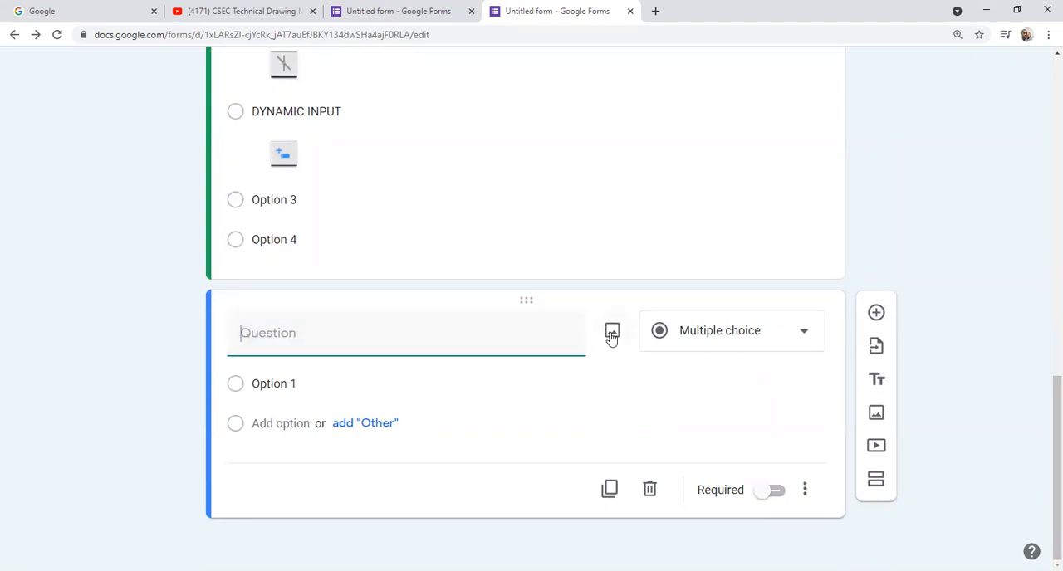
pyautogui.click(805, 334)
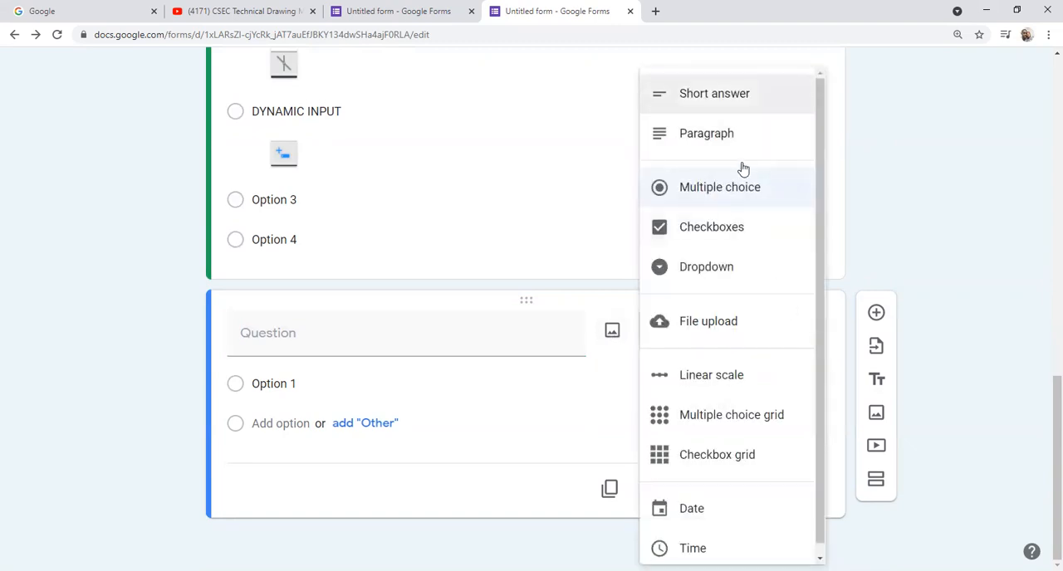
pyautogui.press('Return')
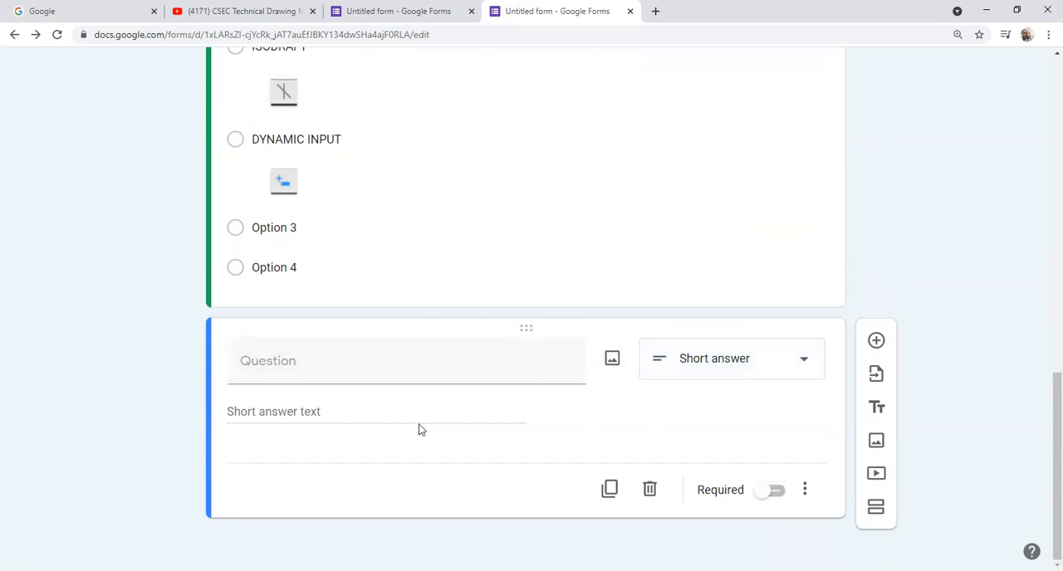
# Step: Enter "What is a bisector" as the short-answer question's text and make it required
pyautogui.click(313, 367)
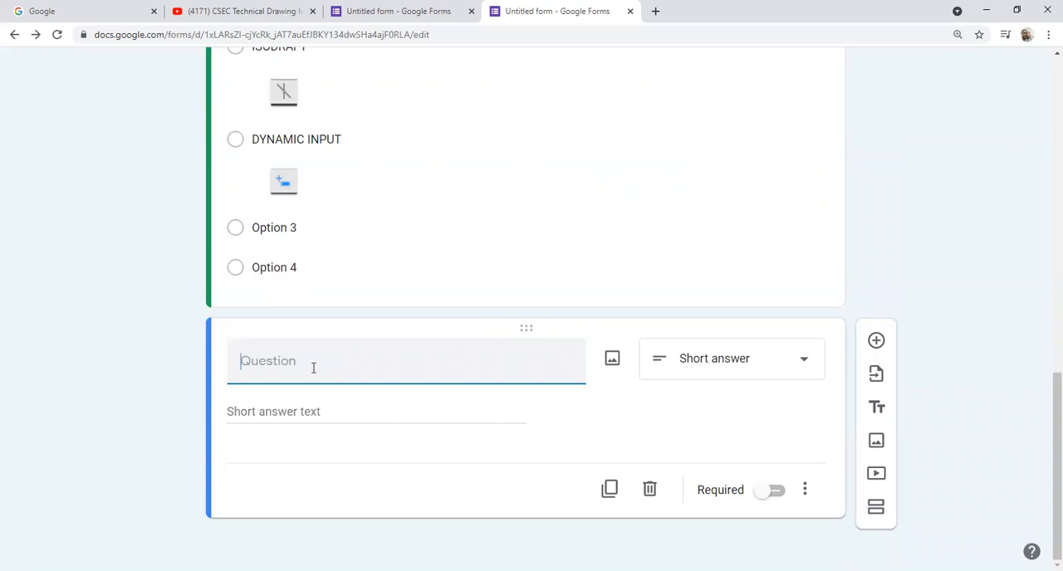
pyautogui.write('WHAT IS')
pyautogui.press('BackSpace')
pyautogui.press('BackSpace')
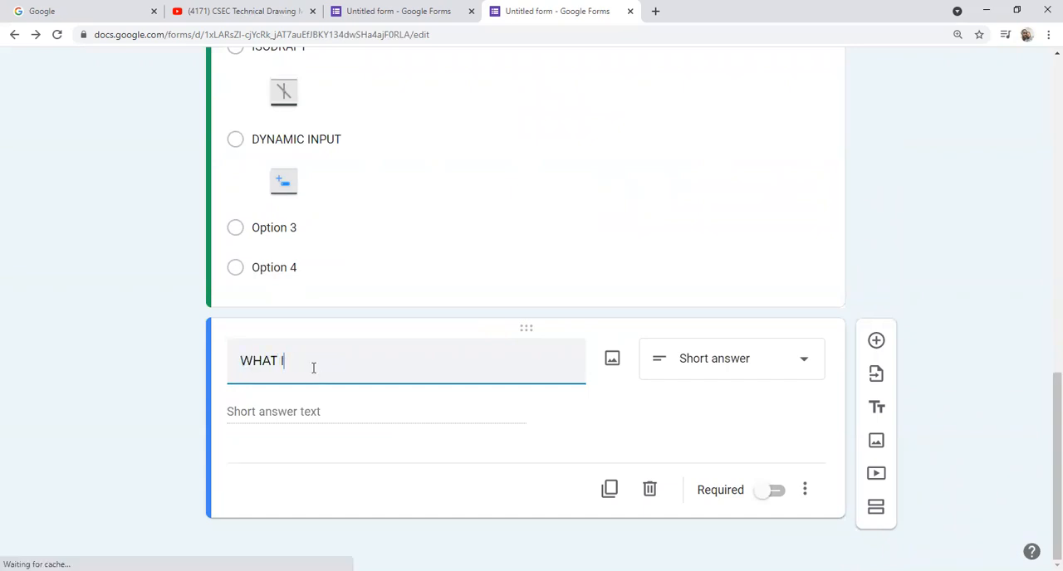
pyautogui.press('BackSpace')
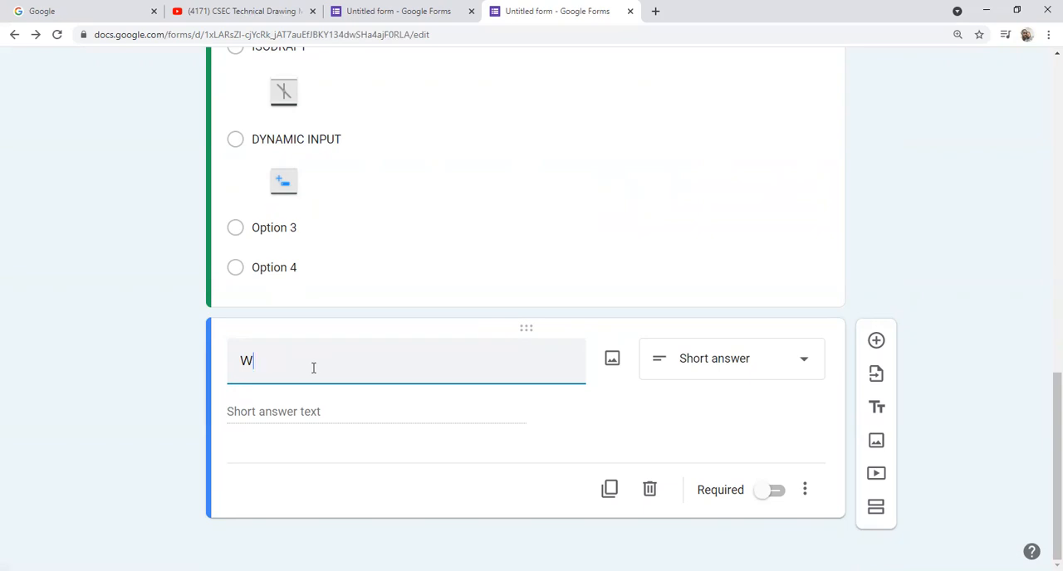
pyautogui.write('hat is a bisecto')
pyautogui.click(760, 492)
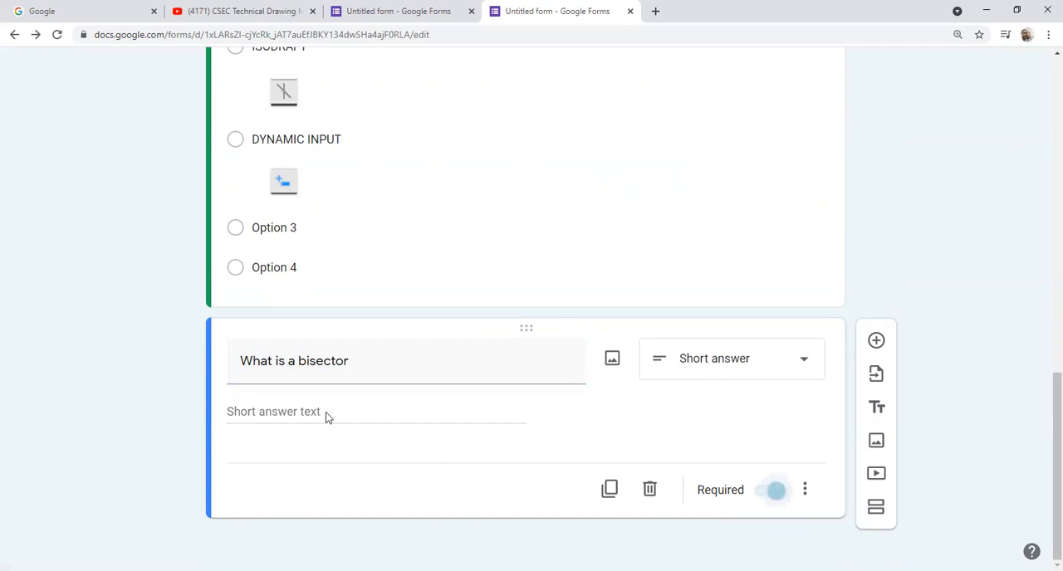
# Step: Add a File upload question after the bisector question, accepting that respondents upload files to Drive
pyautogui.click(879, 345)
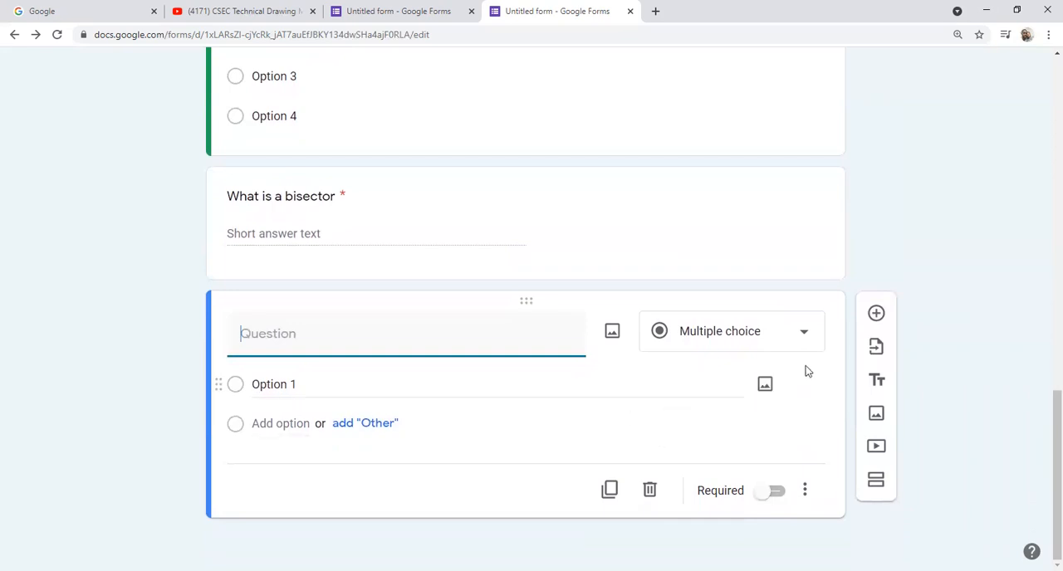
pyautogui.click(803, 333)
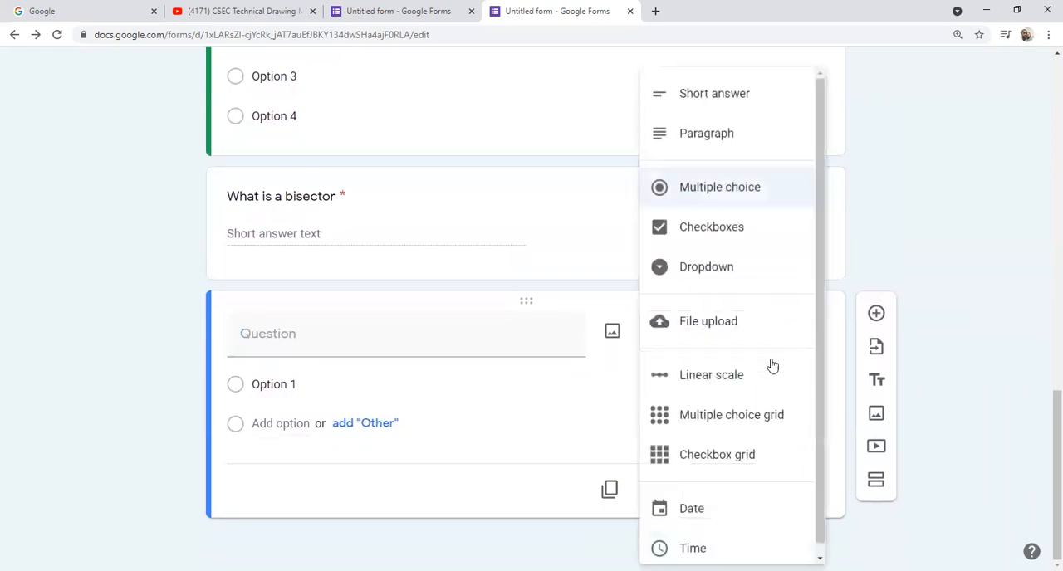
pyautogui.click(708, 323)
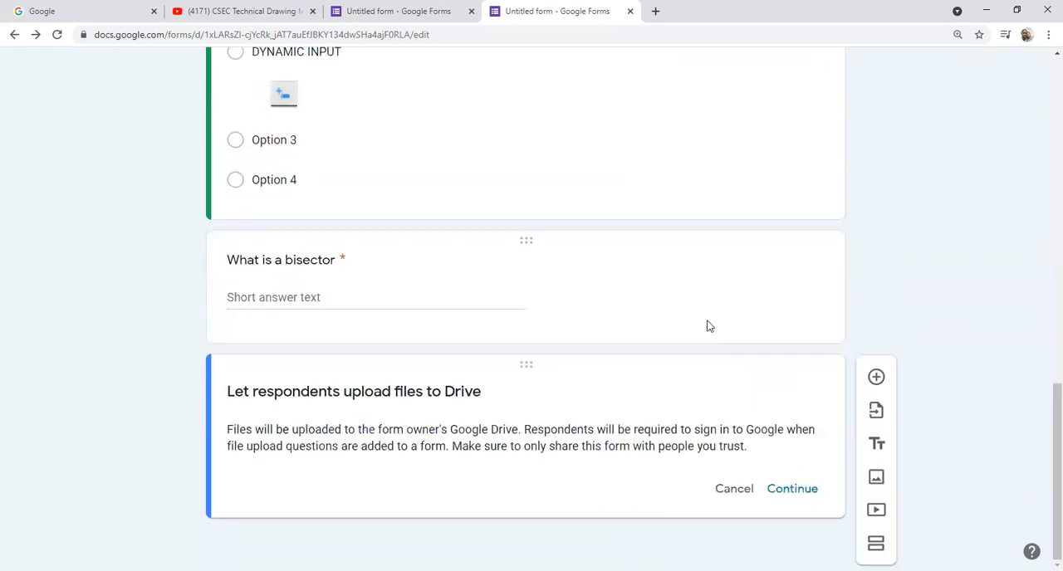
pyautogui.click(806, 490)
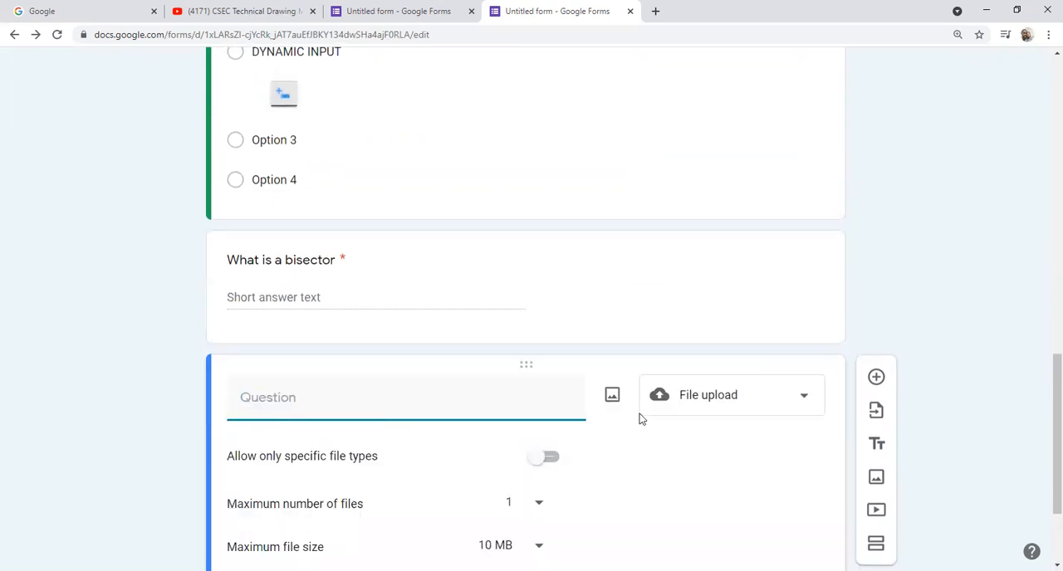
pyautogui.scroll(-2, 639, 416)
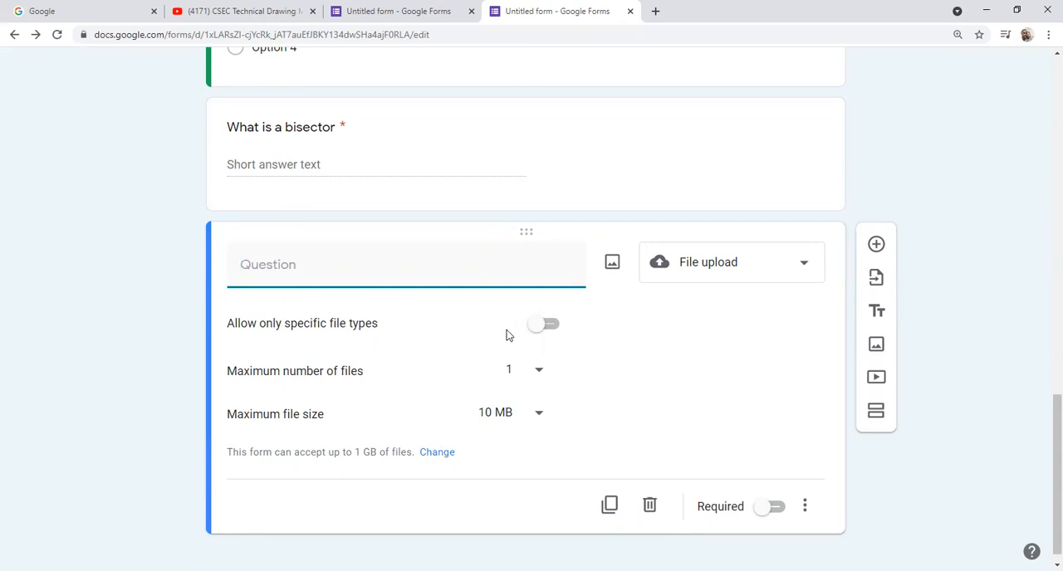
# Step: Restrict the file upload question to specific file types: PDF, Drawing and Image
pyautogui.click(538, 327)
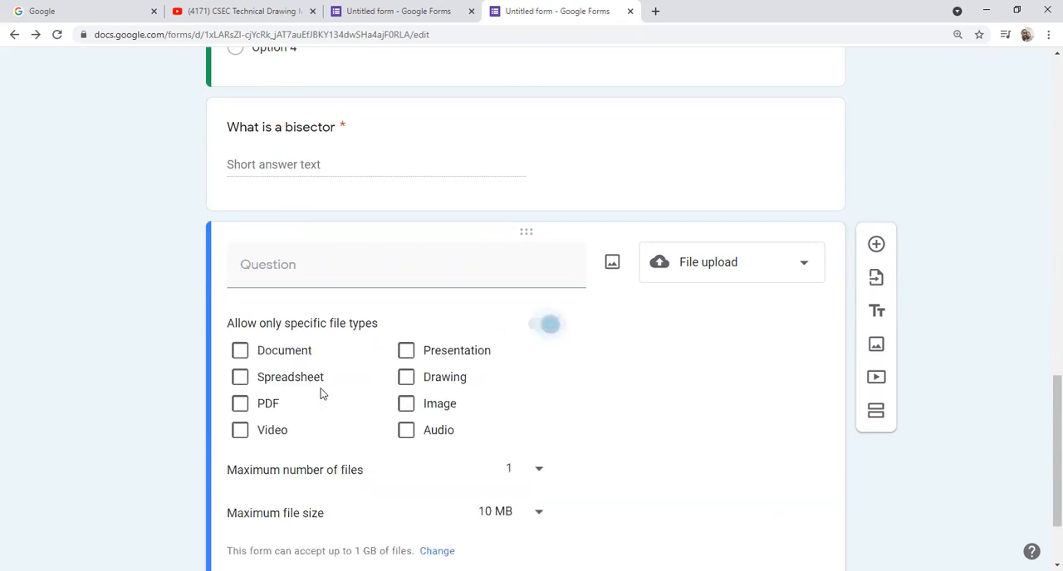
pyautogui.click(241, 406)
pyautogui.click(405, 376)
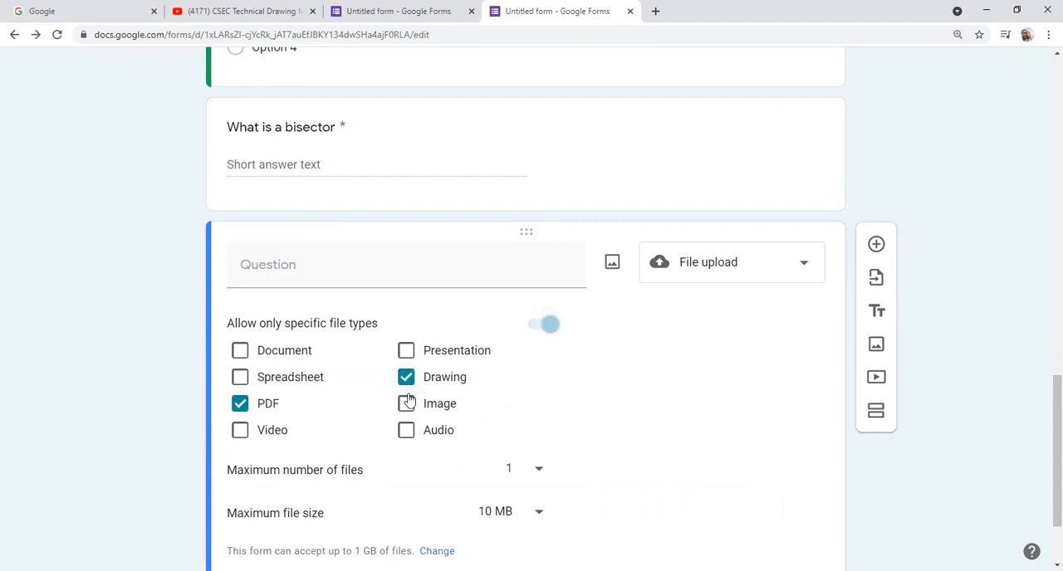
pyautogui.click(406, 404)
pyautogui.scroll(-1, 612, 391)
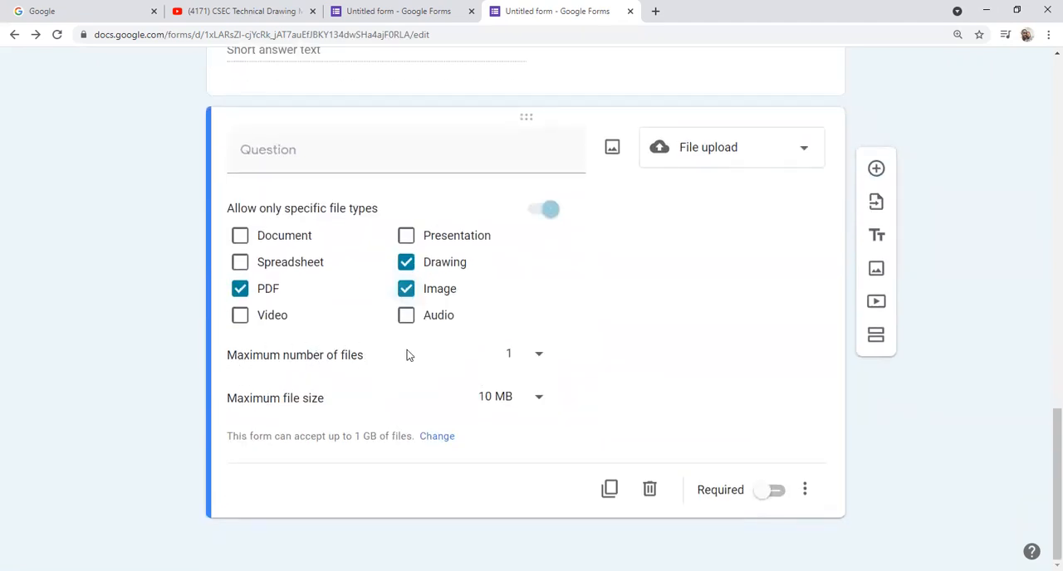
# Step: Set the upload question's maximum number of files to 5 and maximum file size to 100 MB
pyautogui.click(538, 357)
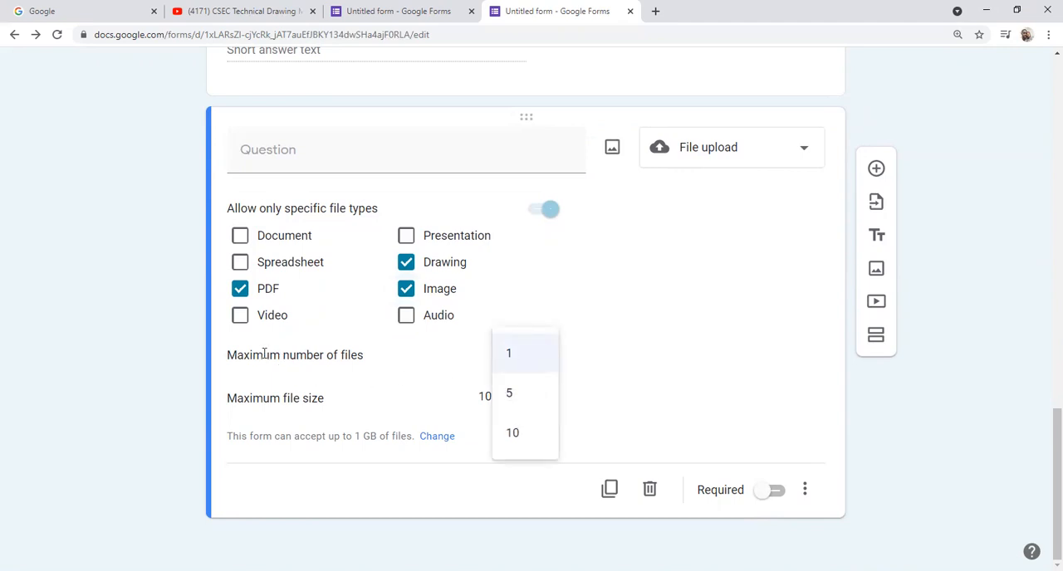
pyautogui.click(510, 397)
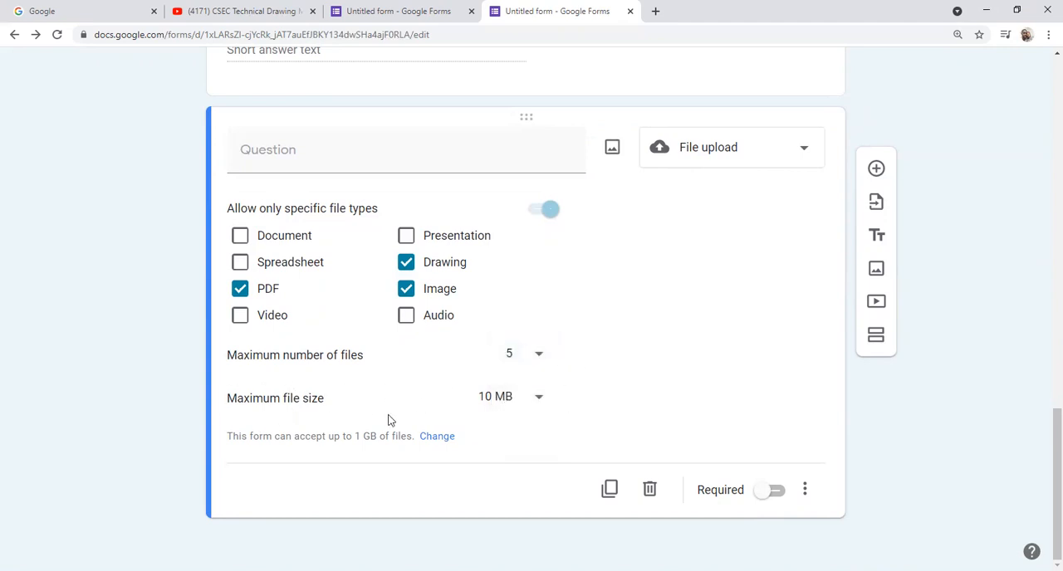
pyautogui.click(535, 398)
pyautogui.click(496, 442)
# Step: Set the form's maximum size of all uploaded files to 1 TB, leave Edit after submit off, and save the settings
pyautogui.click(438, 435)
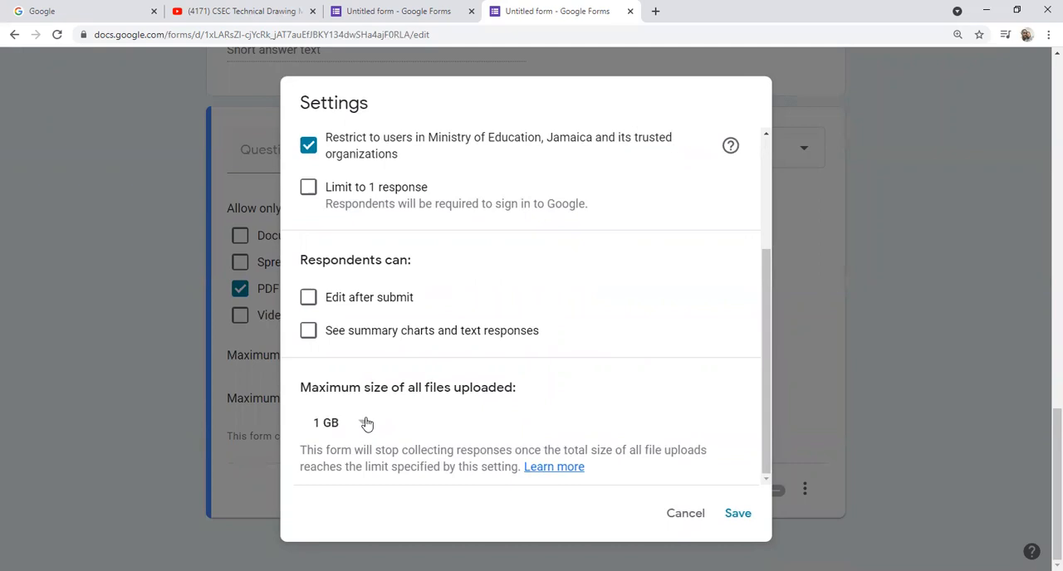
pyautogui.click(366, 423)
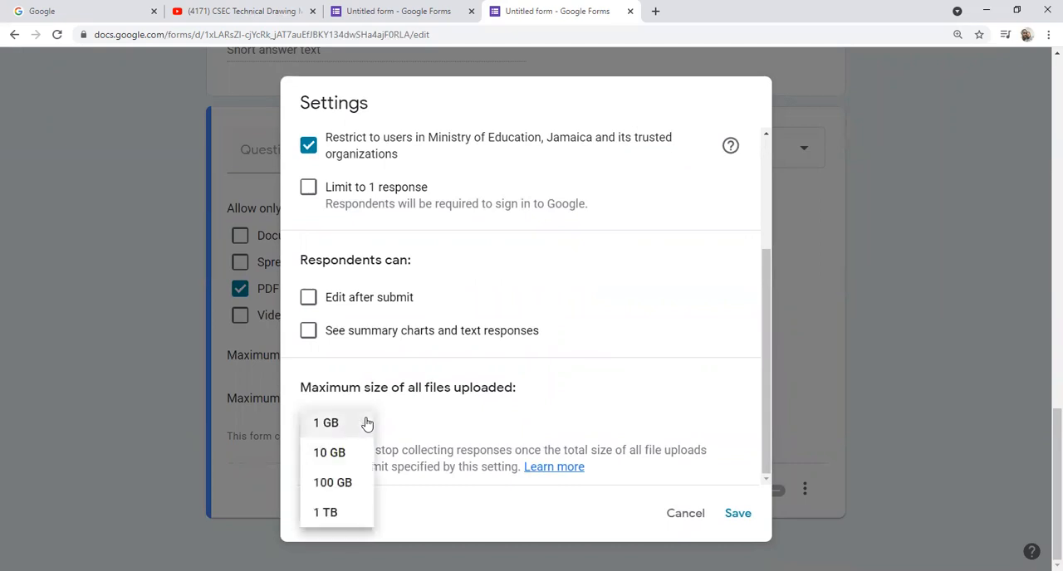
pyautogui.click(325, 513)
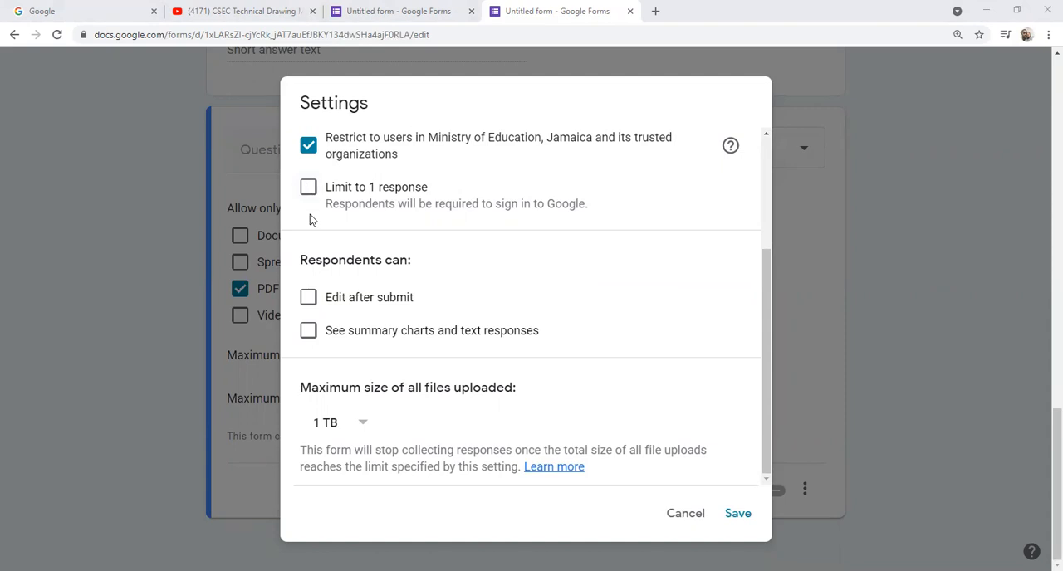
pyautogui.click(308, 299)
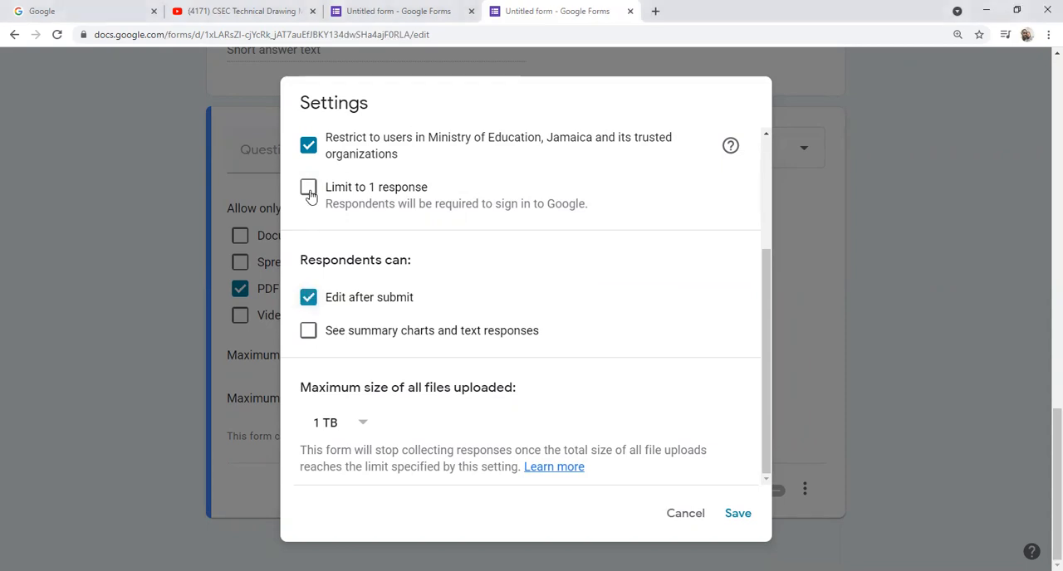
pyautogui.click(308, 299)
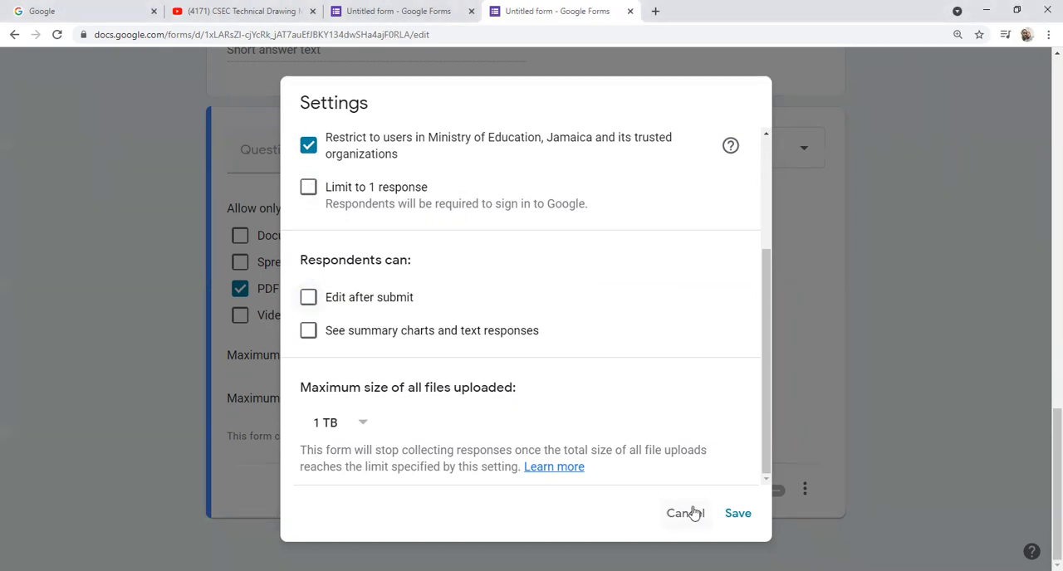
pyautogui.click(736, 514)
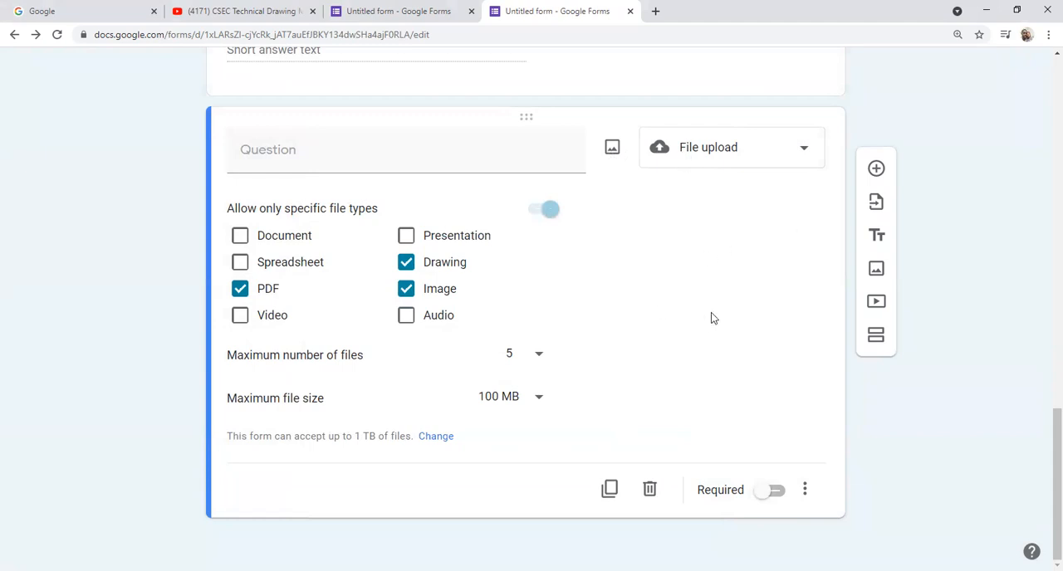
# Step: Add a new question after the file upload question and set its type to Checkboxes
pyautogui.click(876, 169)
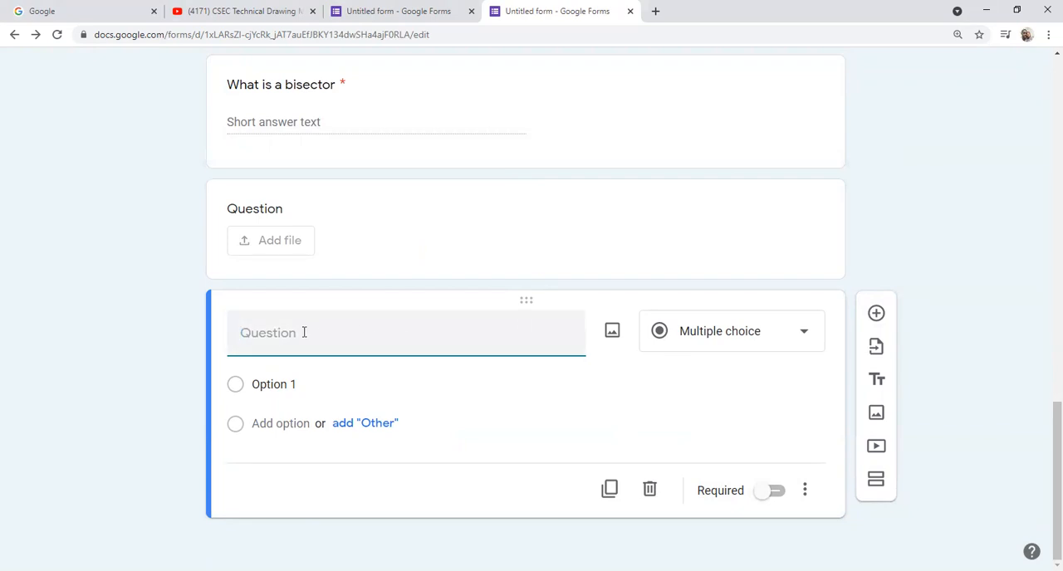
pyautogui.click(802, 333)
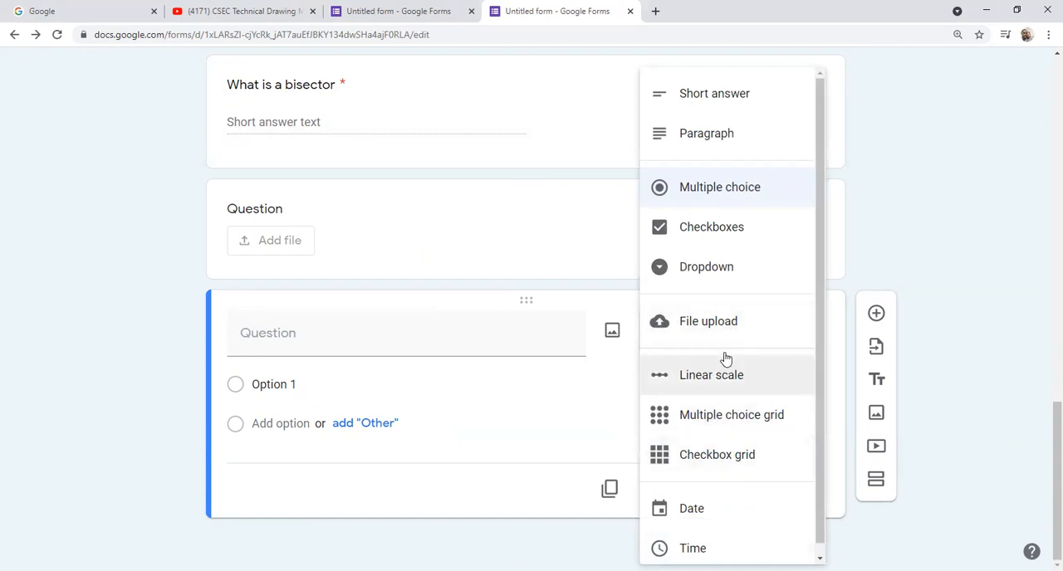
pyautogui.click(725, 231)
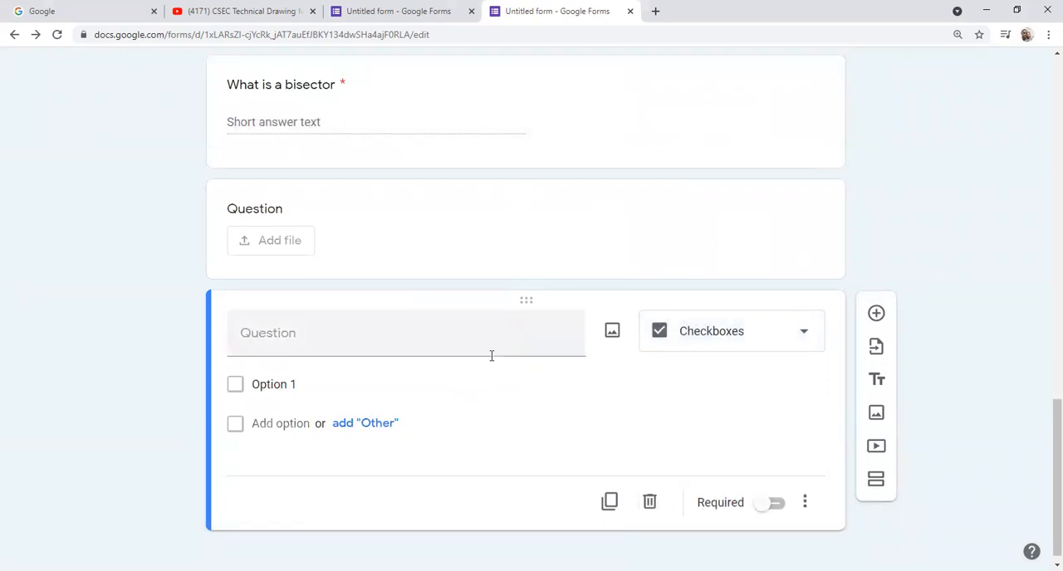
# Step: Give the checkbox question two options, True and False
pyautogui.click(313, 385)
pyautogui.click(312, 386)
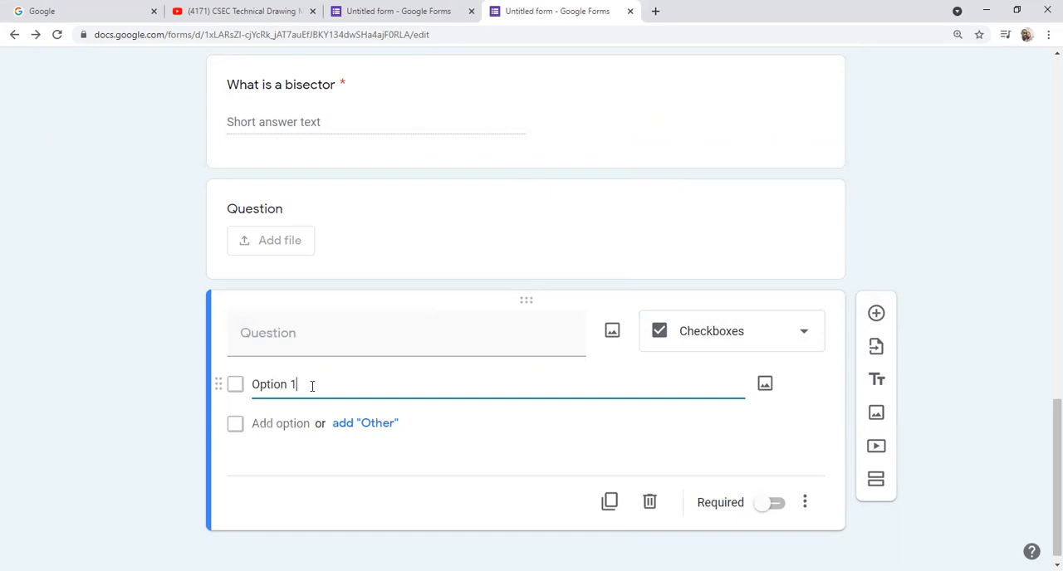
pyautogui.press('Return')
pyautogui.click(302, 384)
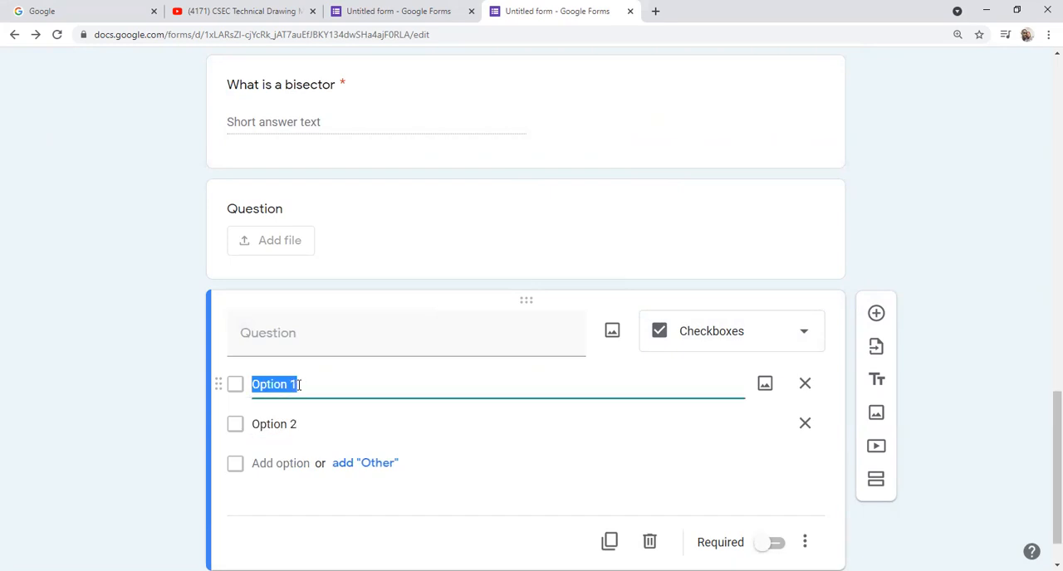
pyautogui.write('true')
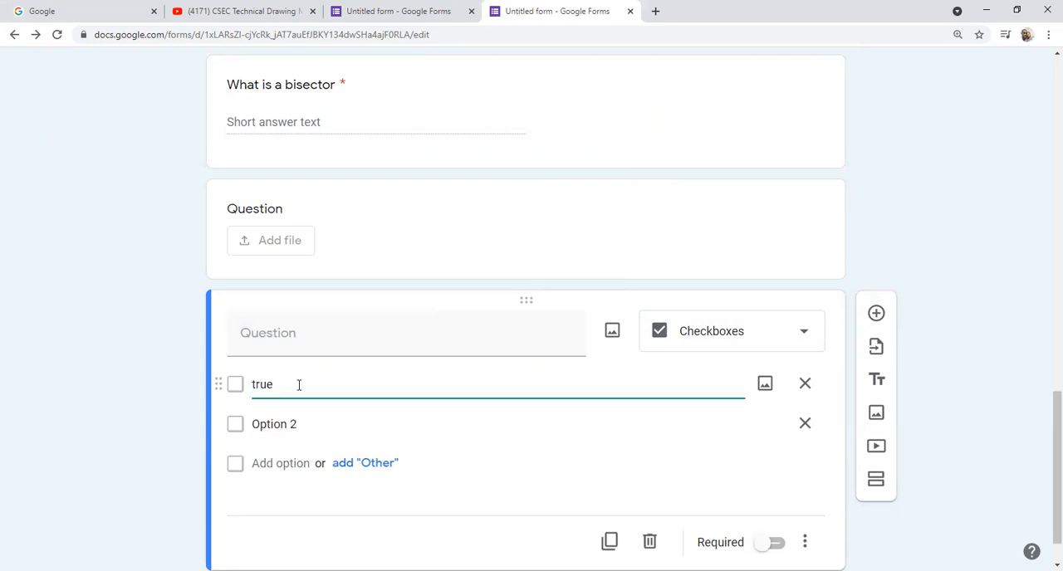
pyautogui.press('BackSpace')
pyautogui.press('BackSpace')
pyautogui.press('BackSpace')
pyautogui.press('BackSpace')
pyautogui.write('True')
pyautogui.click(299, 423)
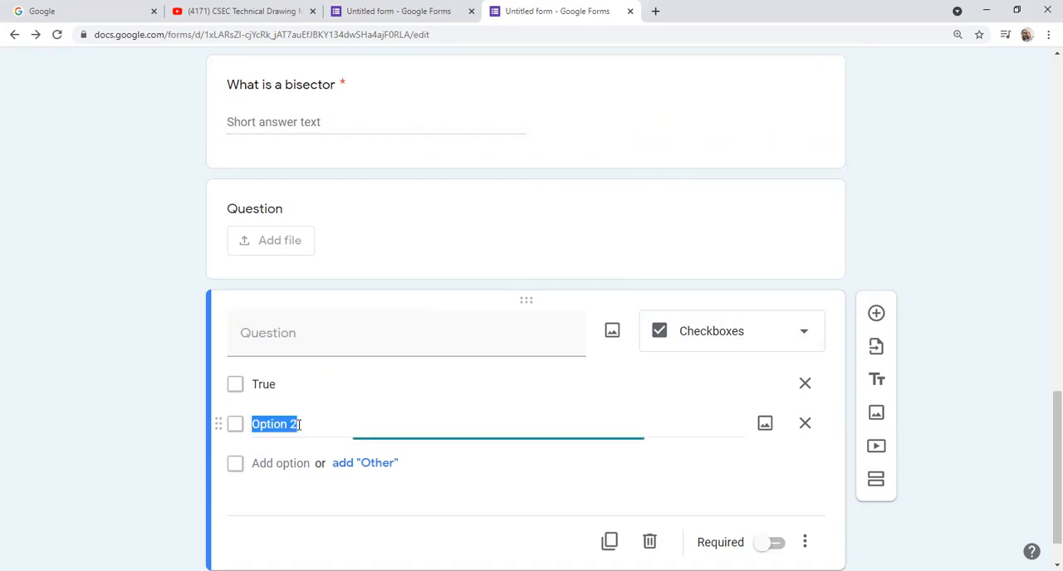
pyautogui.write('False')
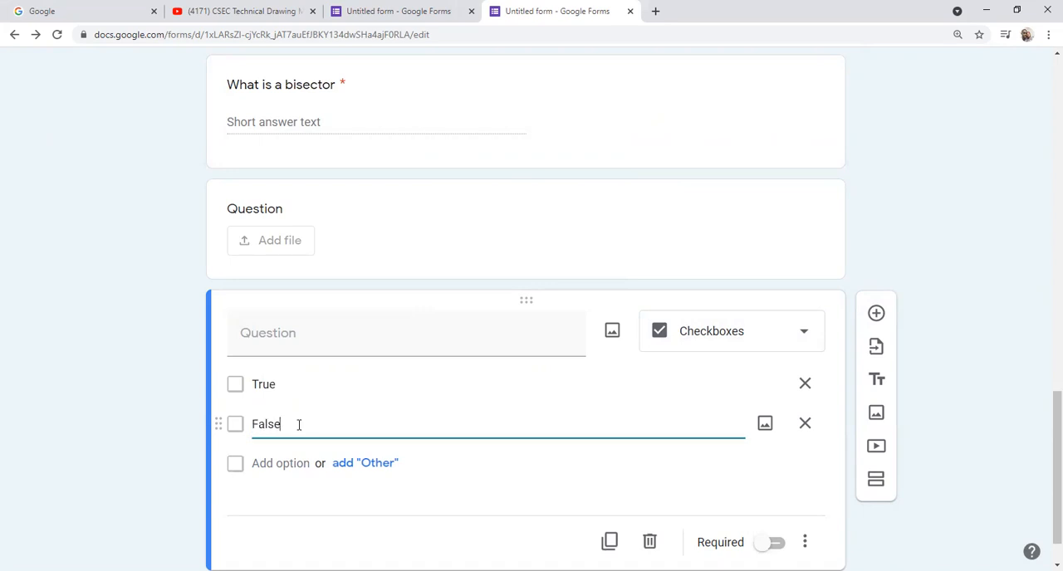
# Step: Enter "An angle is the point where two lines meet" as the checkbox question's text and make the question required
pyautogui.click(313, 341)
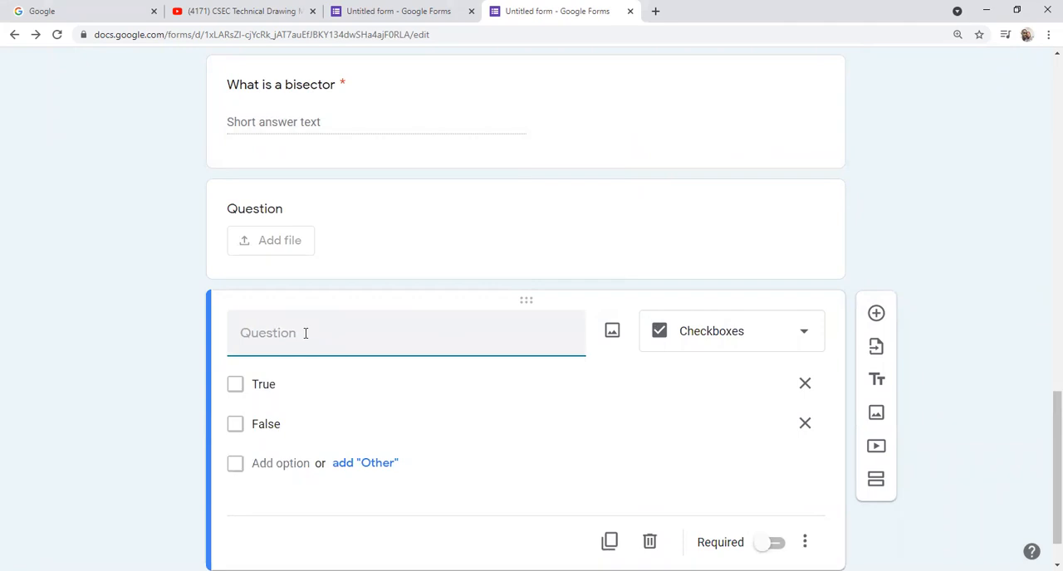
pyautogui.write('a bisector')
pyautogui.press('BackSpace')
pyautogui.press('BackSpace')
pyautogui.press('BackSpace')
pyautogui.press('BackSpace')
pyautogui.press('BackSpace')
pyautogui.press('BackSpace')
pyautogui.press('BackSpace')
pyautogui.press('BackSpace')
pyautogui.press('BackSpace')
pyautogui.press('BackSpace')
pyautogui.press('BackSpace')
pyautogui.write('An angle is the poin')
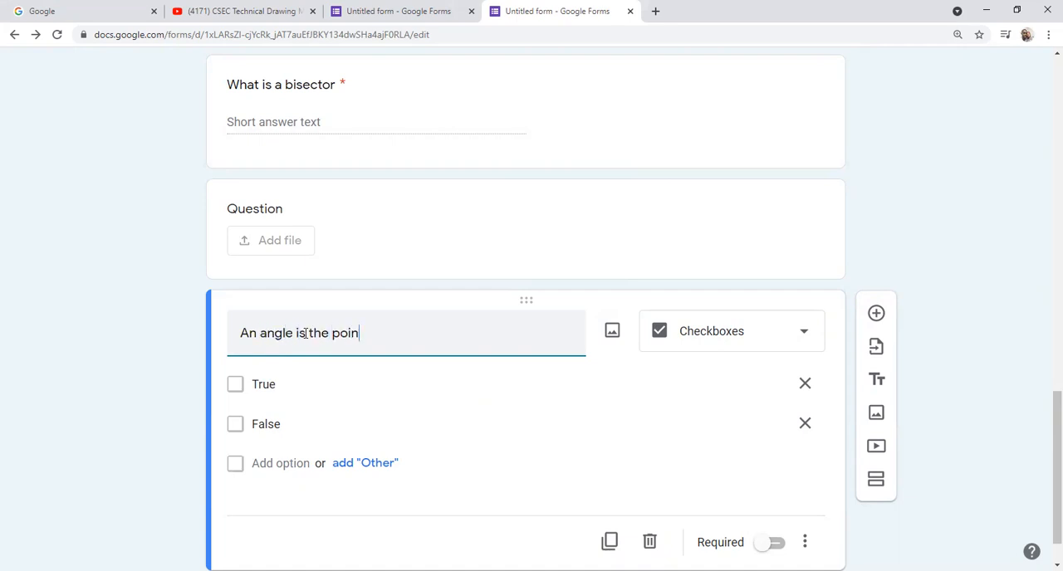
pyautogui.write('t where two line')
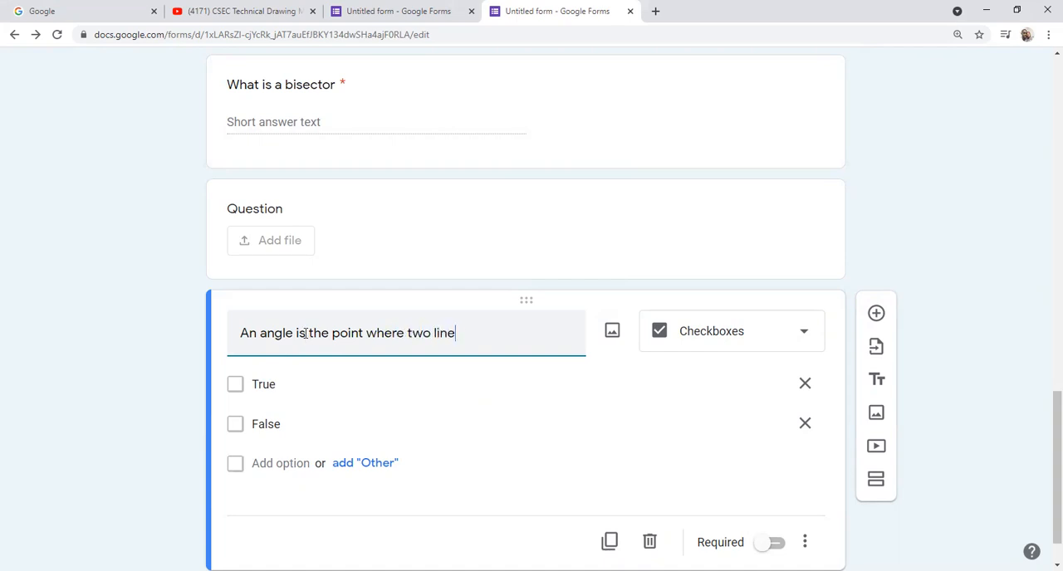
pyautogui.write('s meet')
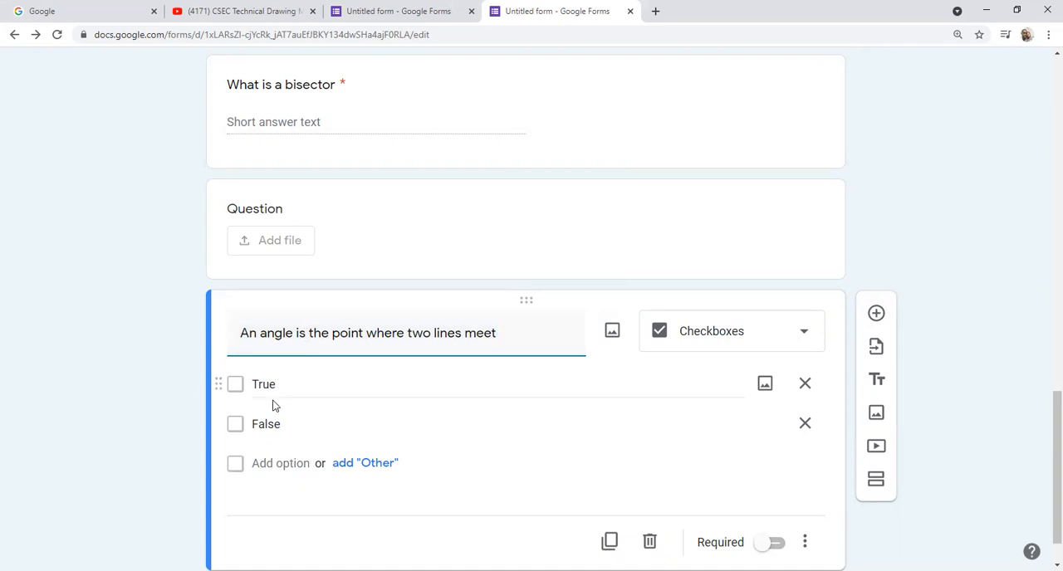
pyautogui.scroll(-1, 526, 466)
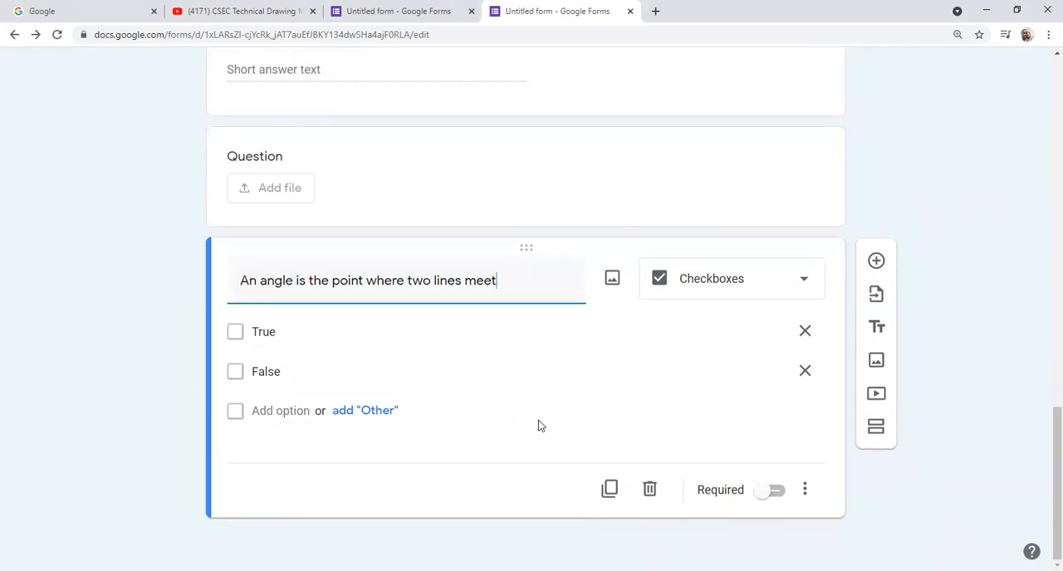
pyautogui.click(771, 490)
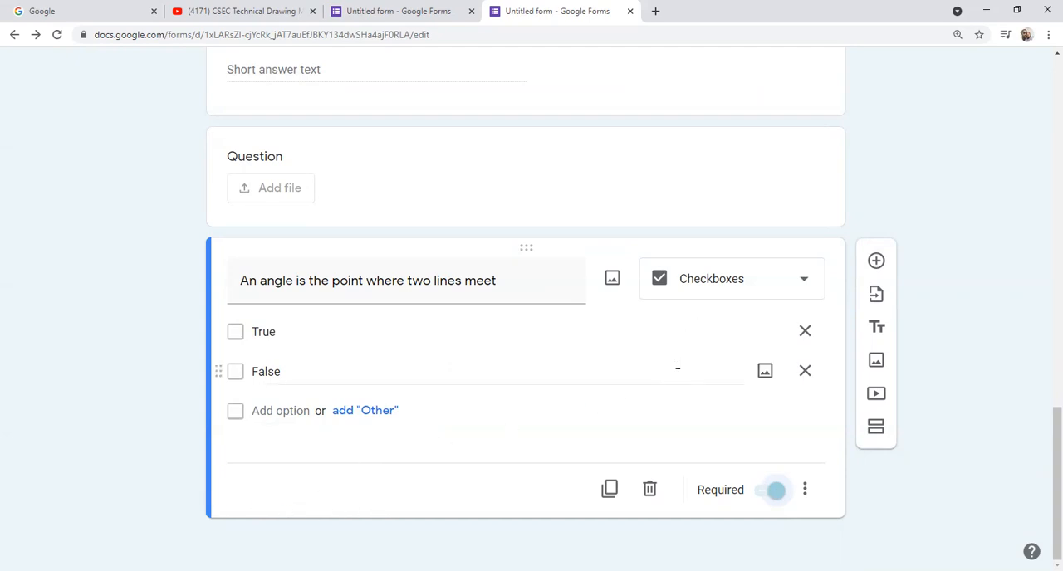
# Step: In the form settings, enable collecting email addresses and shuffling the question order
pyautogui.scroll(15, 677, 364)
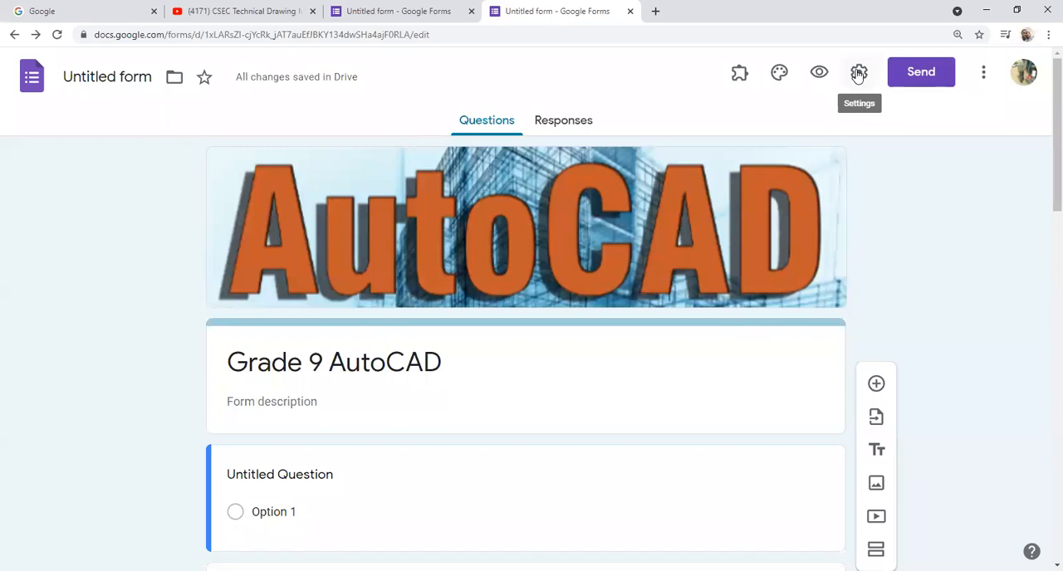
pyautogui.click(859, 74)
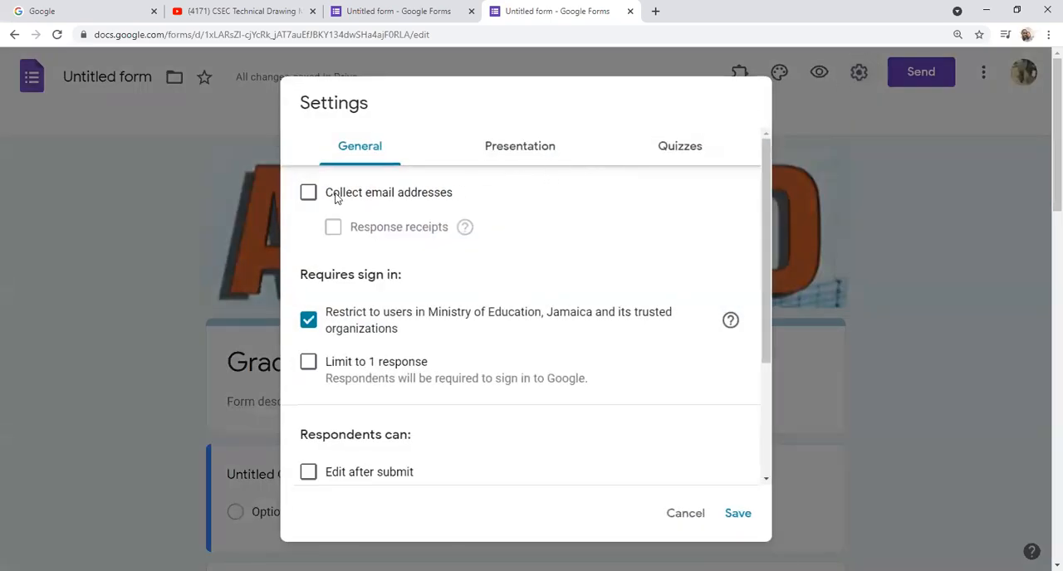
pyautogui.click(307, 194)
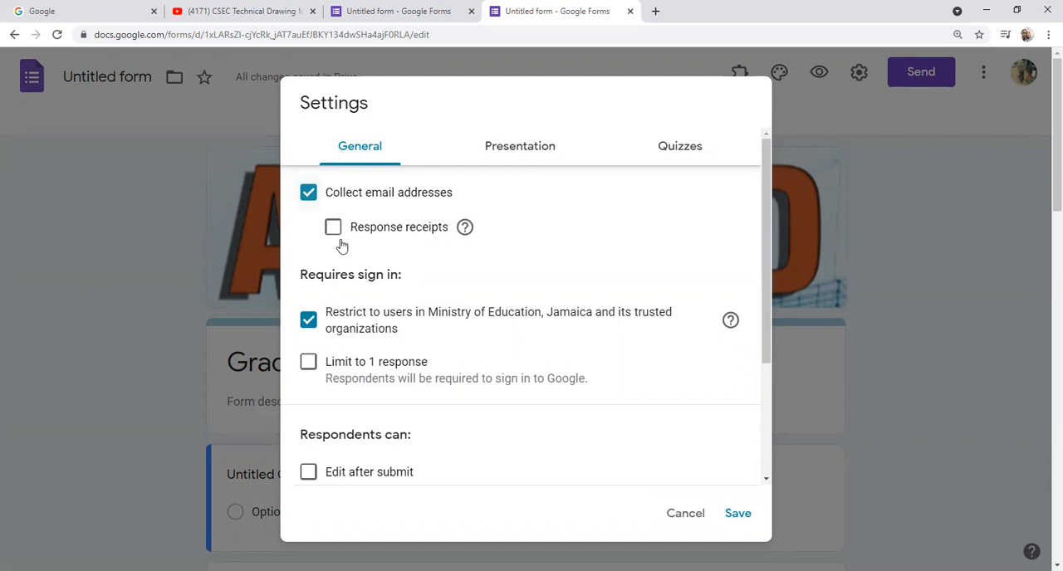
pyautogui.click(514, 146)
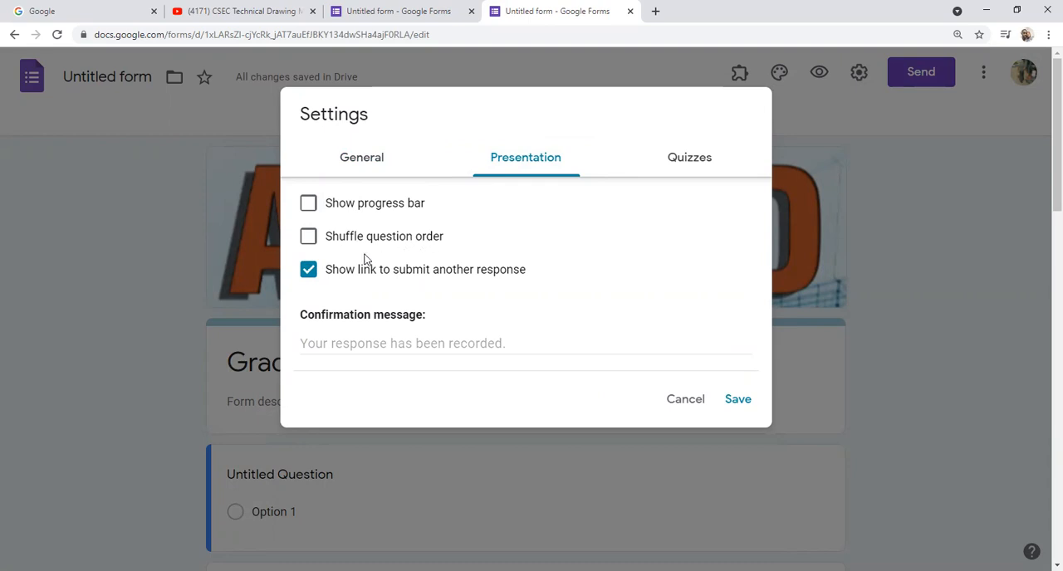
pyautogui.click(308, 238)
# Step: Make the form a quiz with grades released later after manual review, and save the settings
pyautogui.click(692, 160)
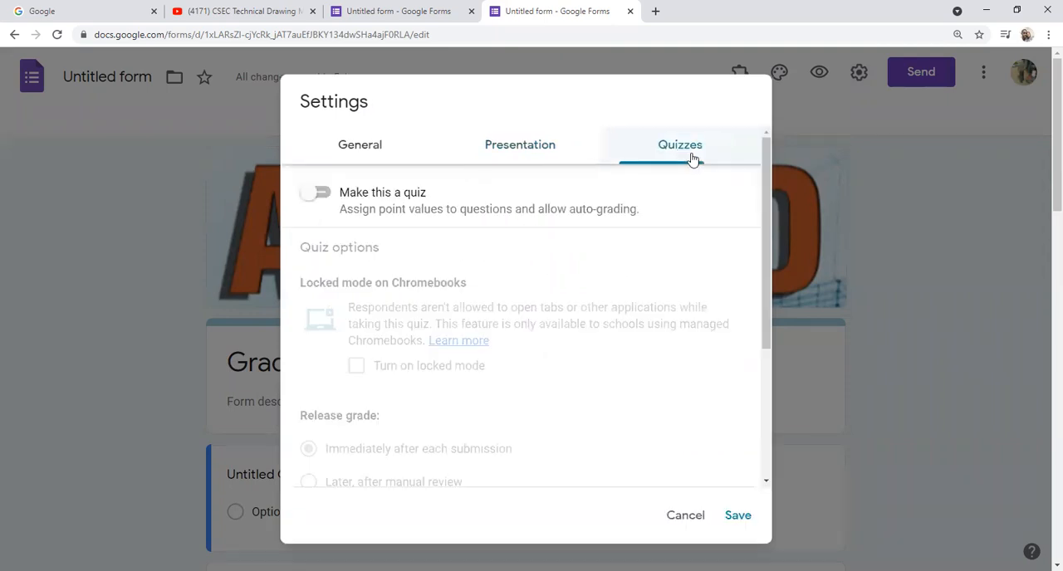
pyautogui.click(309, 194)
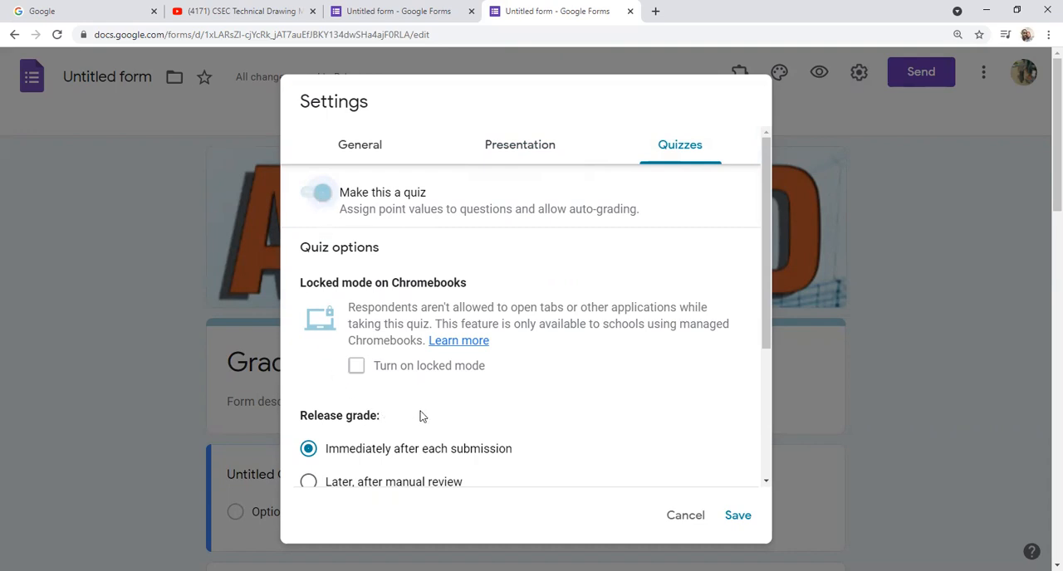
pyautogui.scroll(-2, 421, 416)
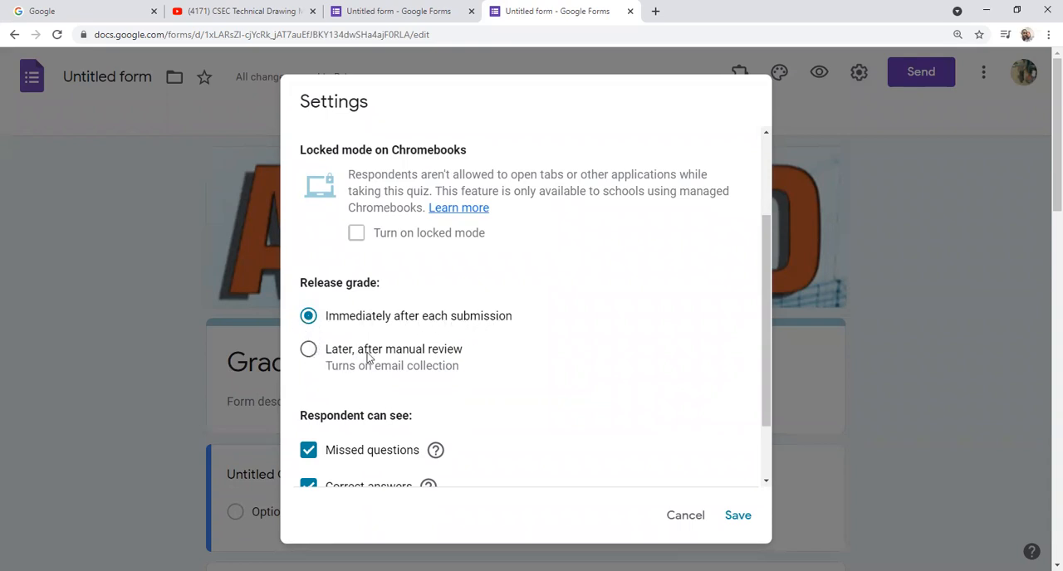
pyautogui.click(308, 349)
pyautogui.scroll(-2, 581, 392)
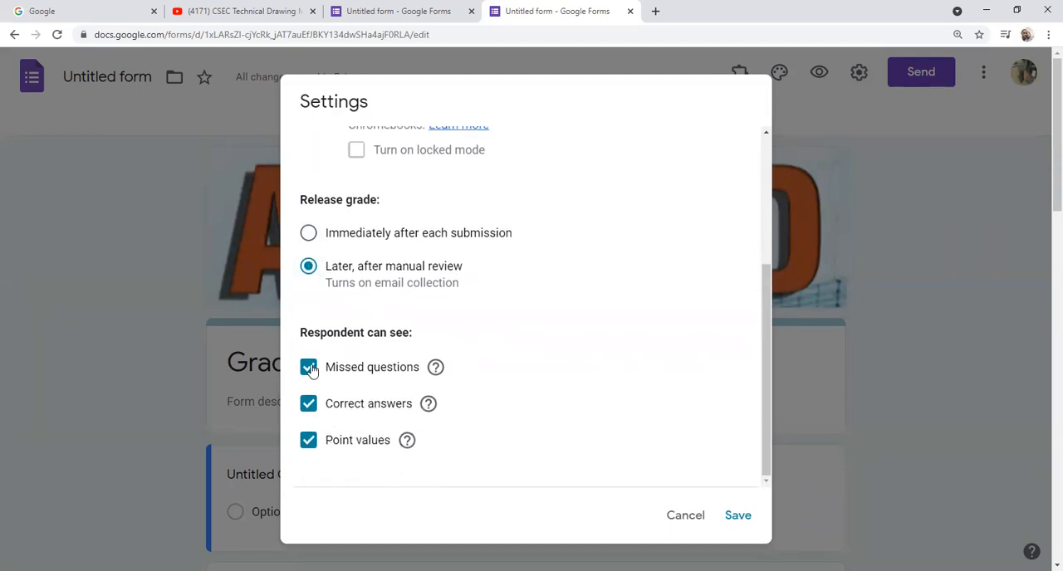
pyautogui.scroll(-1, 516, 403)
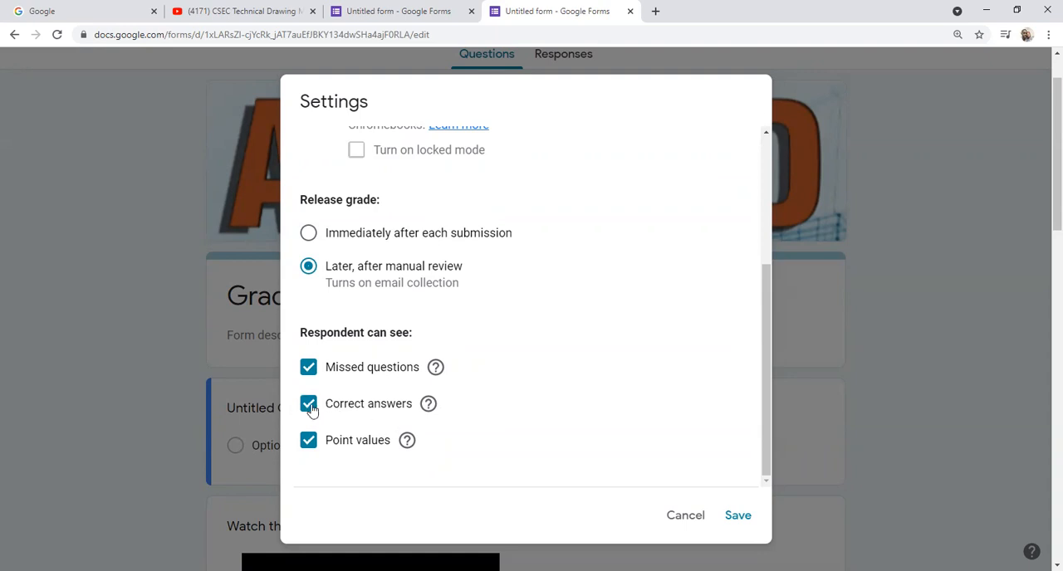
pyautogui.click(738, 515)
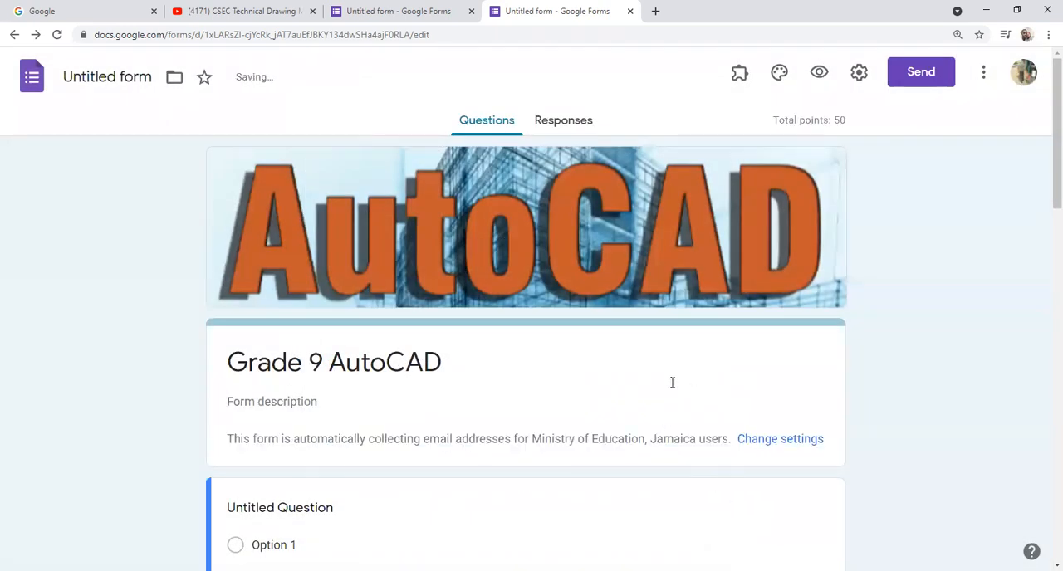
# Step: Examine the answer key, points and additional options of the "how to draw a line at 1000" question
pyautogui.scroll(-3, 593, 393)
pyautogui.scroll(-1, 434, 363)
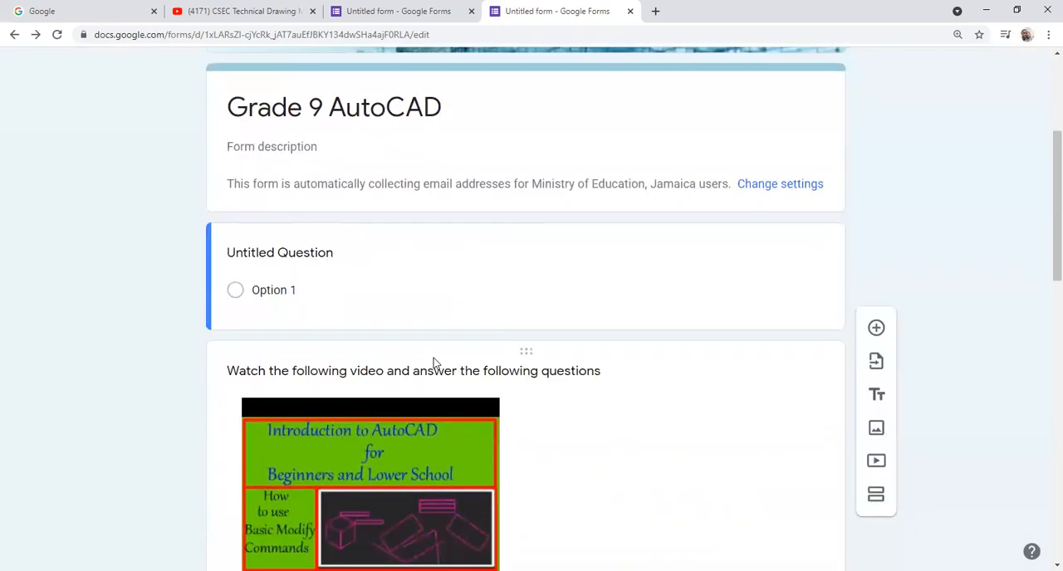
pyautogui.scroll(-7, 433, 361)
pyautogui.scroll(1, 434, 358)
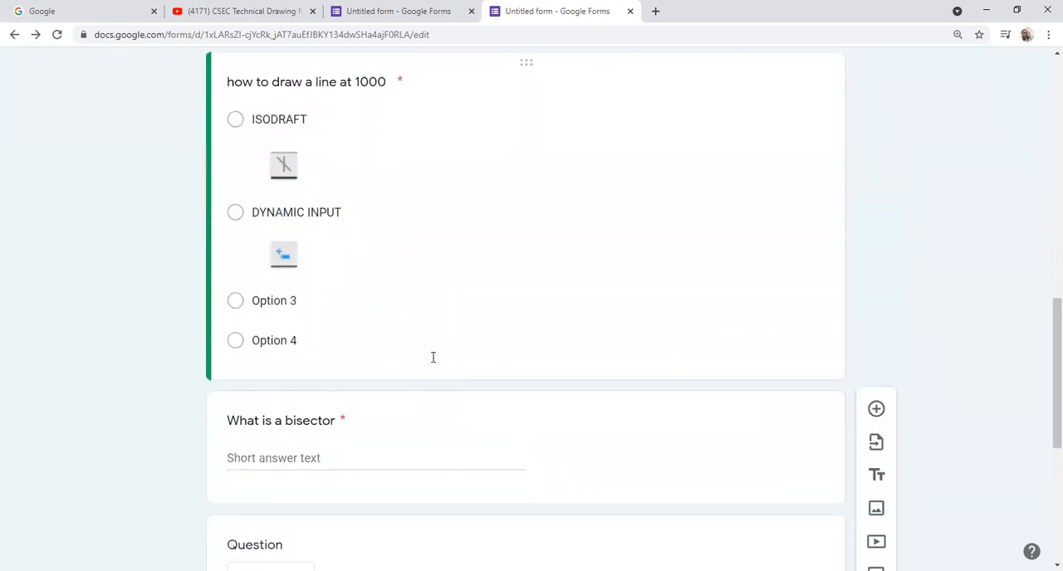
pyautogui.scroll(1, 432, 357)
pyautogui.click(537, 317)
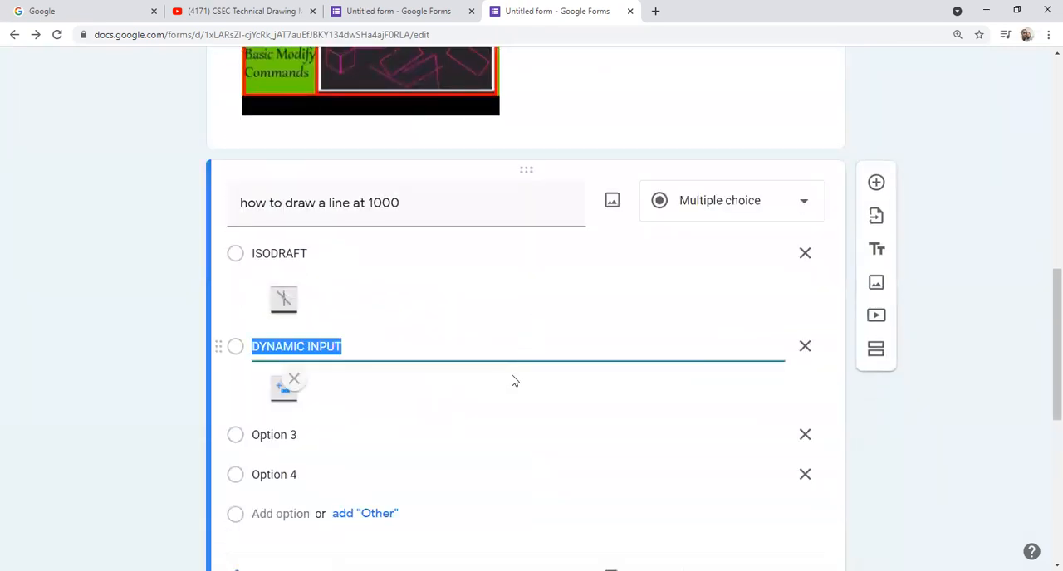
pyautogui.scroll(-2, 511, 382)
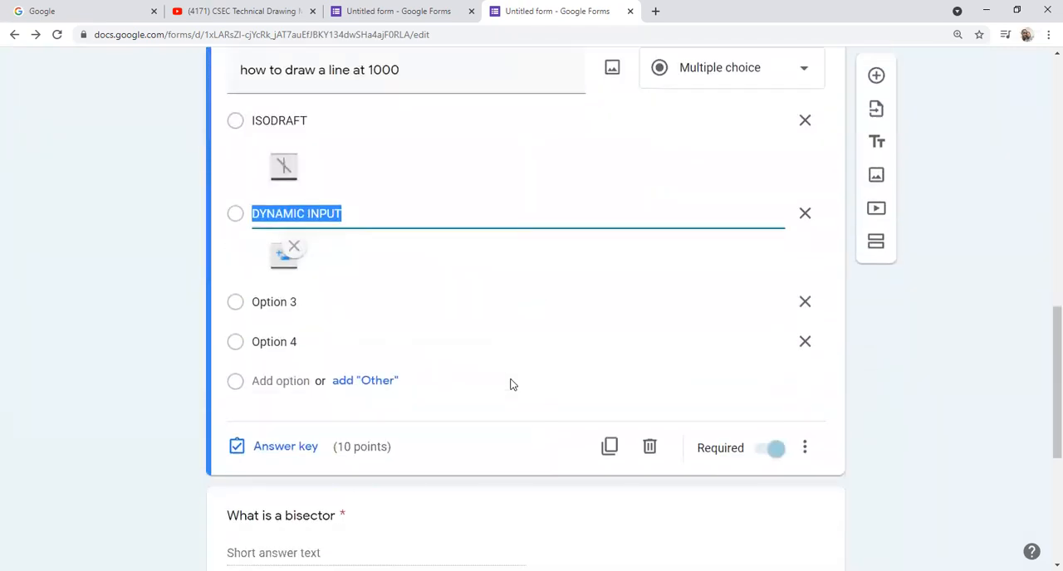
pyautogui.click(292, 448)
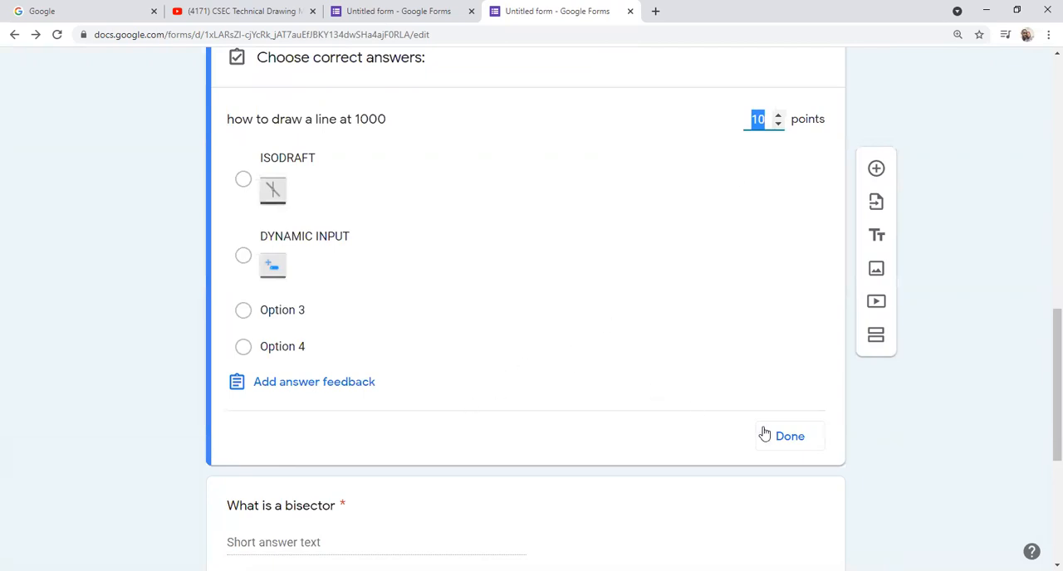
pyautogui.click(790, 440)
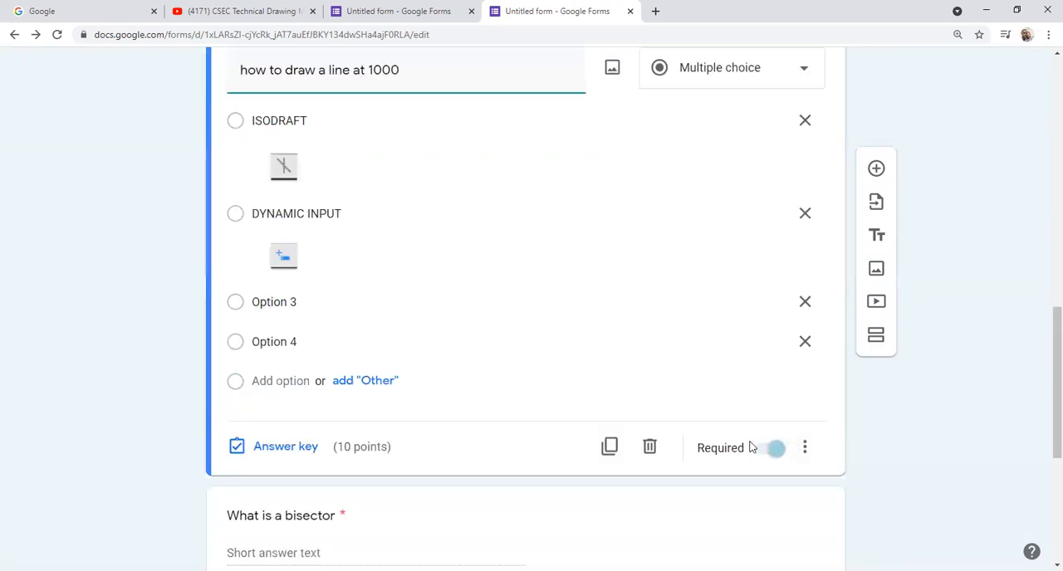
pyautogui.click(805, 447)
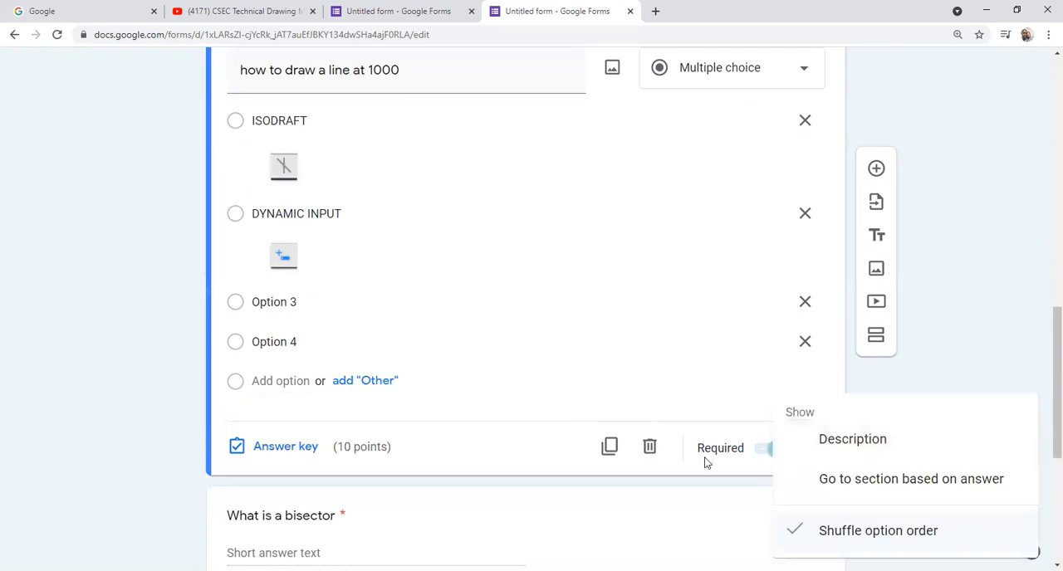
pyautogui.click(618, 334)
# Step: Mark True as the correct answer in the answer key of the question about where two lines meet
pyautogui.scroll(-4, 618, 334)
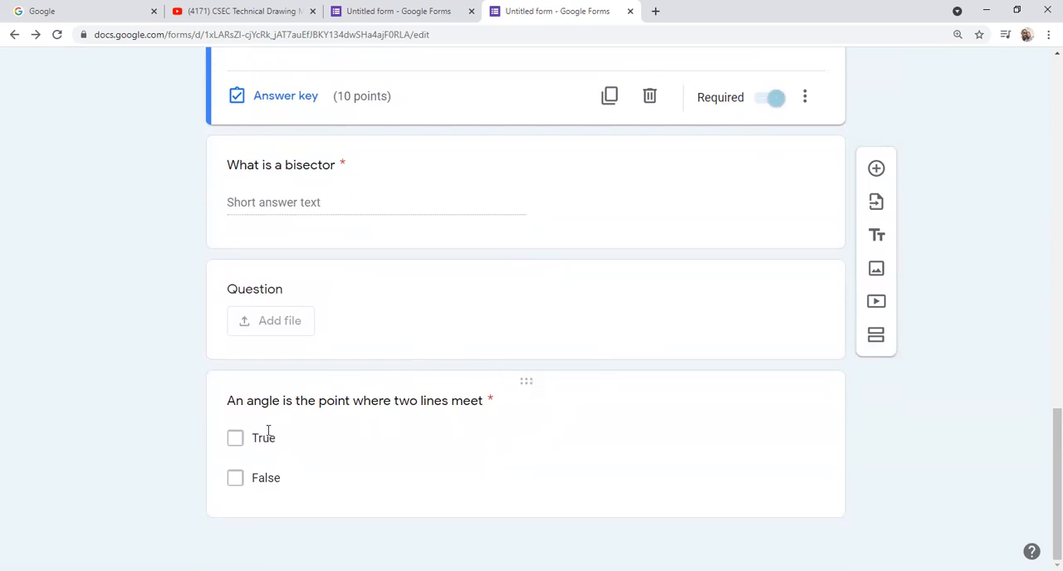
pyautogui.click(397, 481)
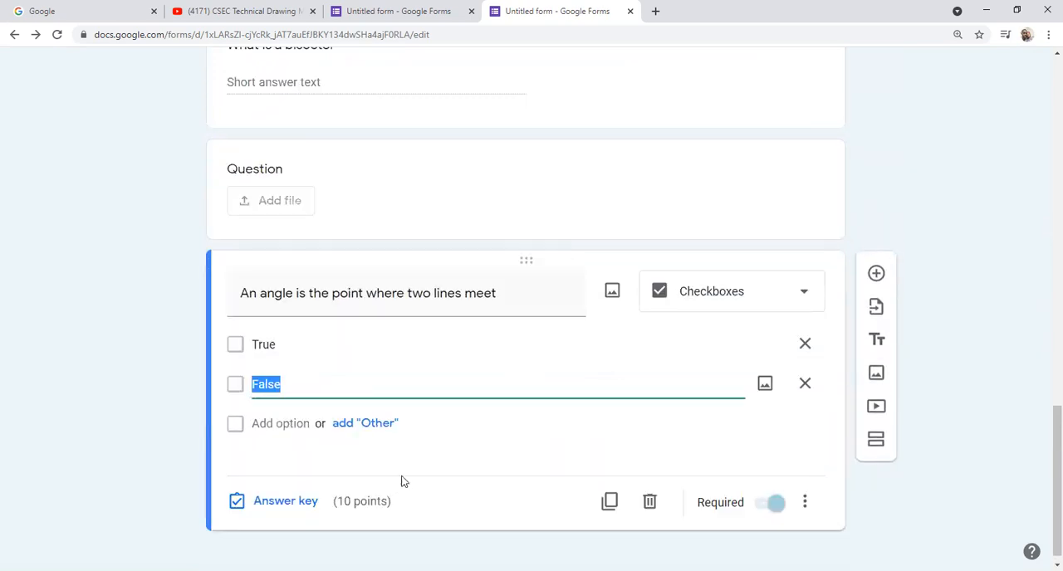
pyautogui.click(288, 503)
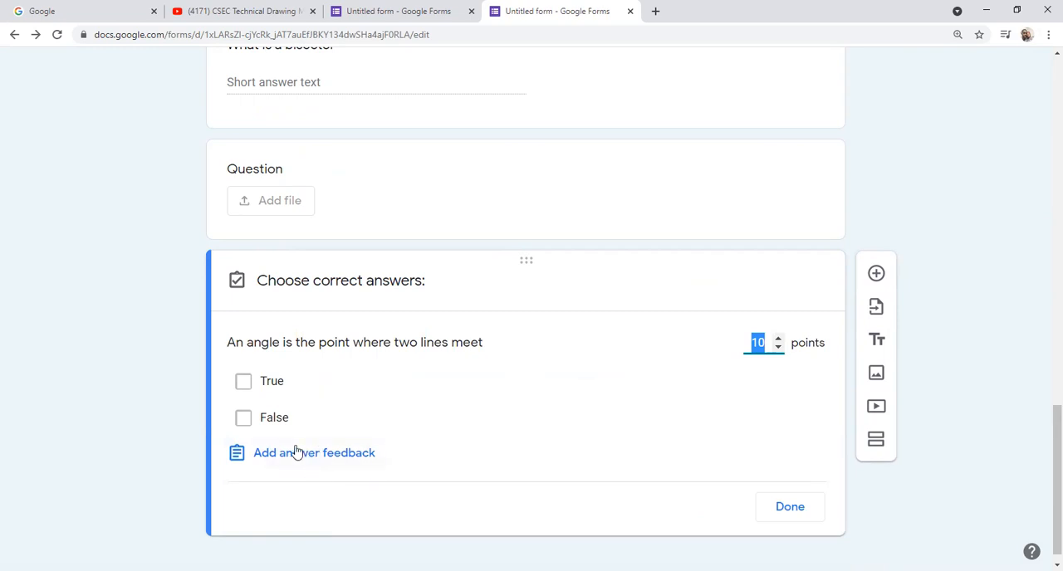
pyautogui.click(243, 382)
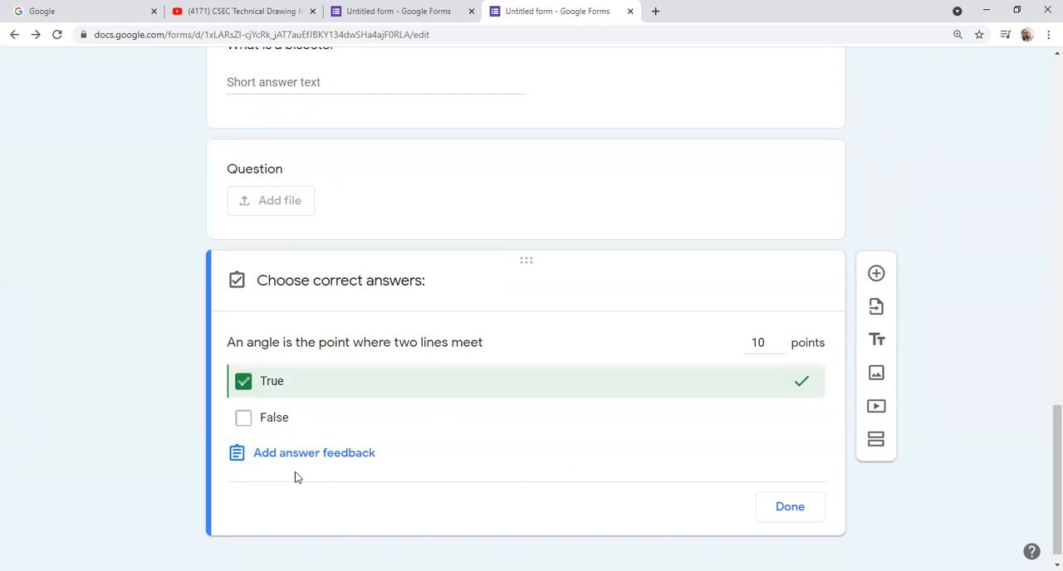
# Step: Finish the answer key of the two-lines-meet question and choose the "Introduction to AutoCAD G9" form as the source for importing questions
pyautogui.click(778, 508)
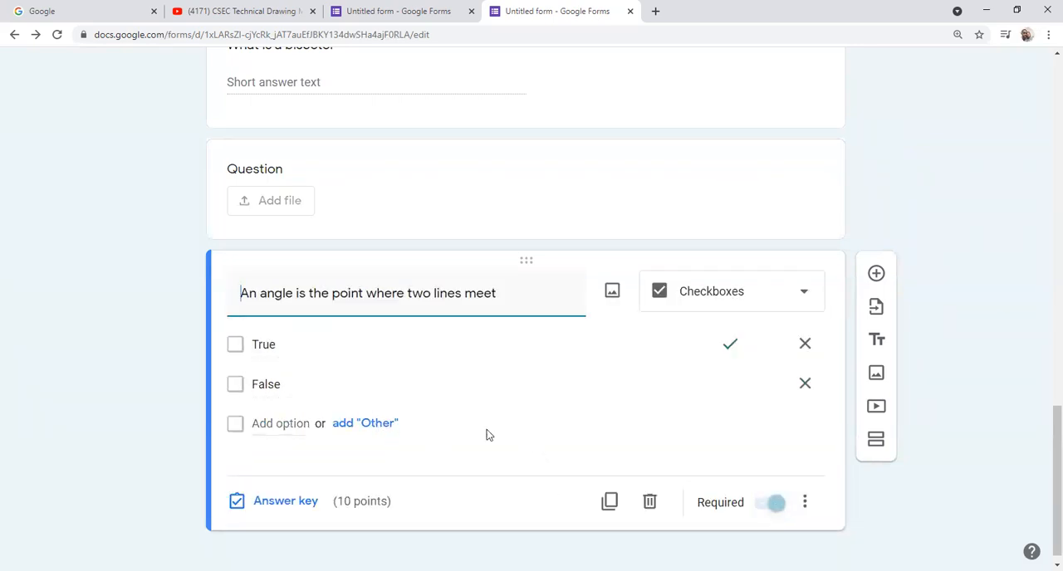
pyautogui.scroll(-1, 498, 428)
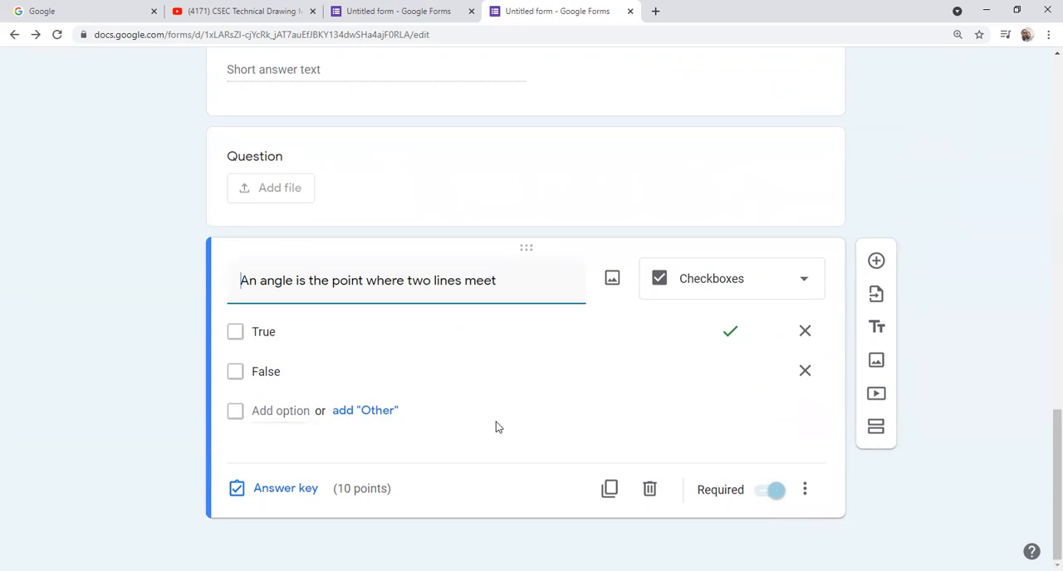
pyautogui.scroll(1, 496, 427)
pyautogui.scroll(-1, 495, 424)
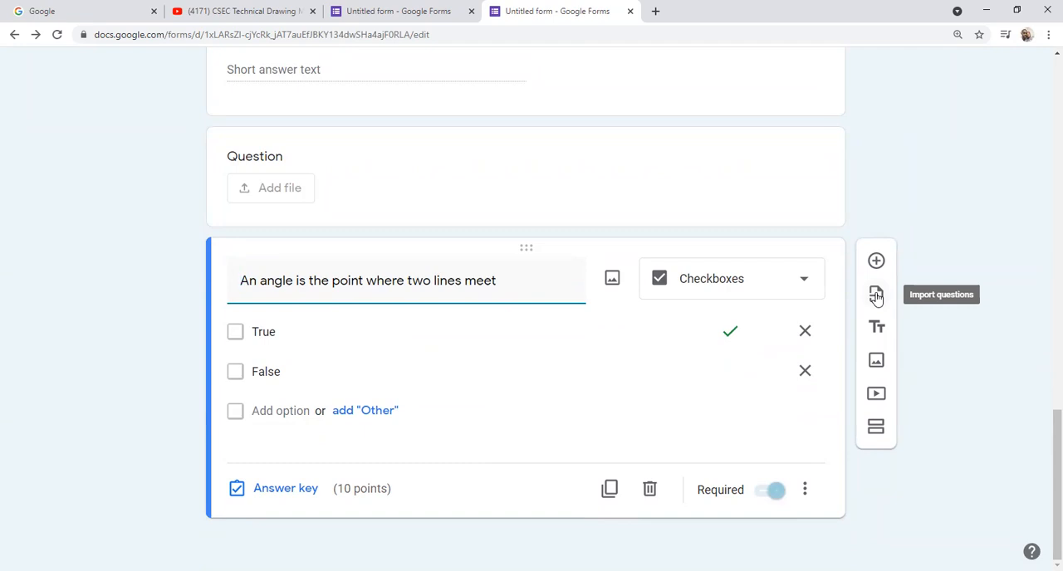
pyautogui.click(876, 297)
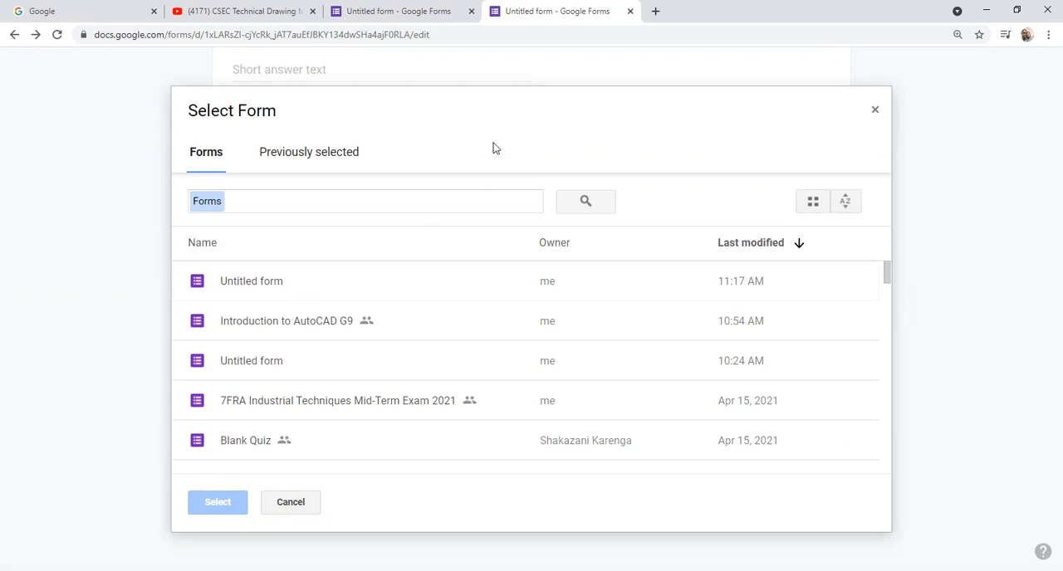
pyautogui.doubleClick(283, 322)
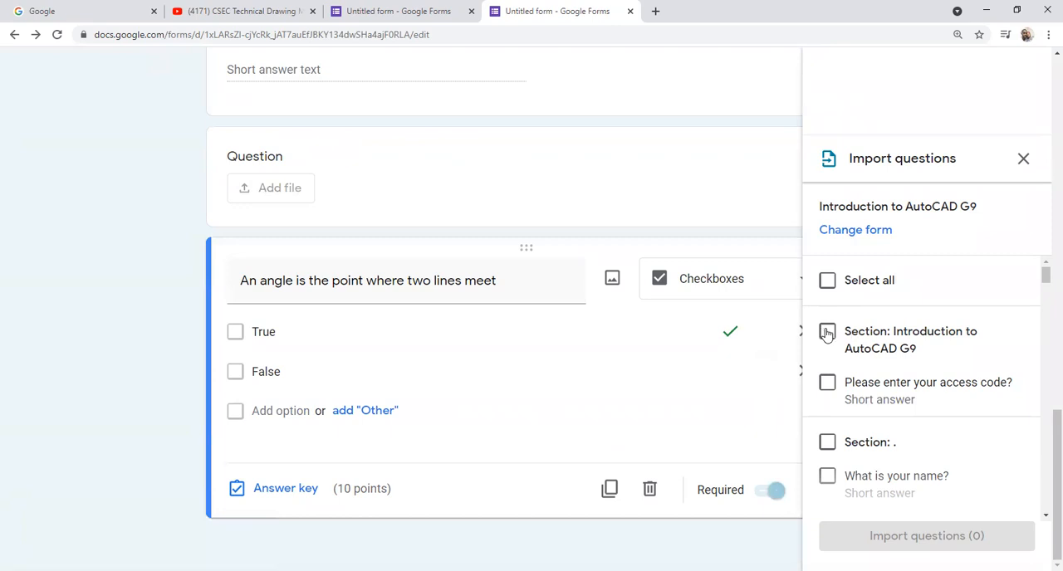
# Step: Import the three multiple-choice questions on the short-cut keys "M", "CO / CP" and "S" from the chosen form
pyautogui.click(826, 332)
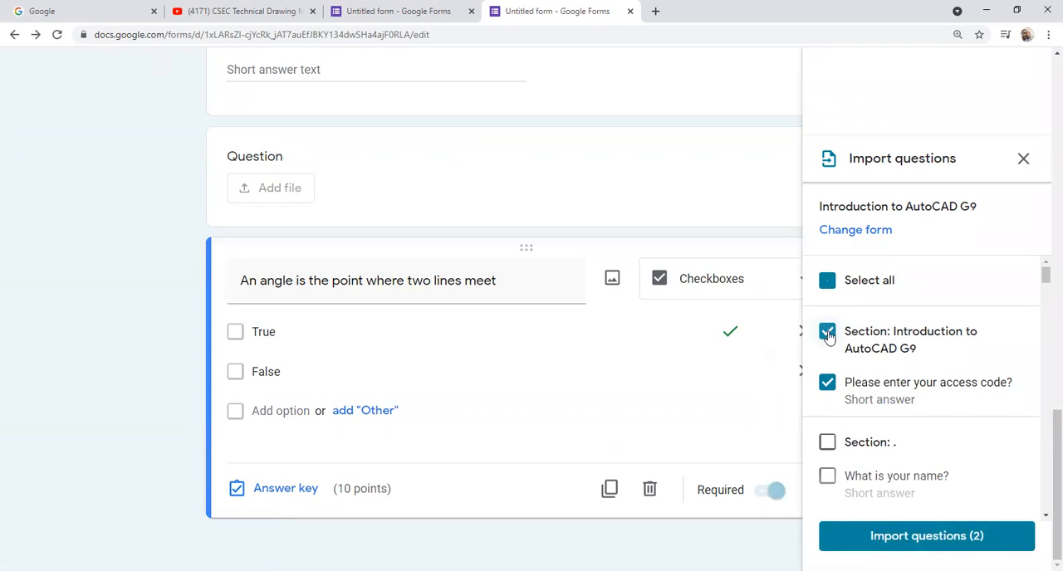
pyautogui.click(828, 333)
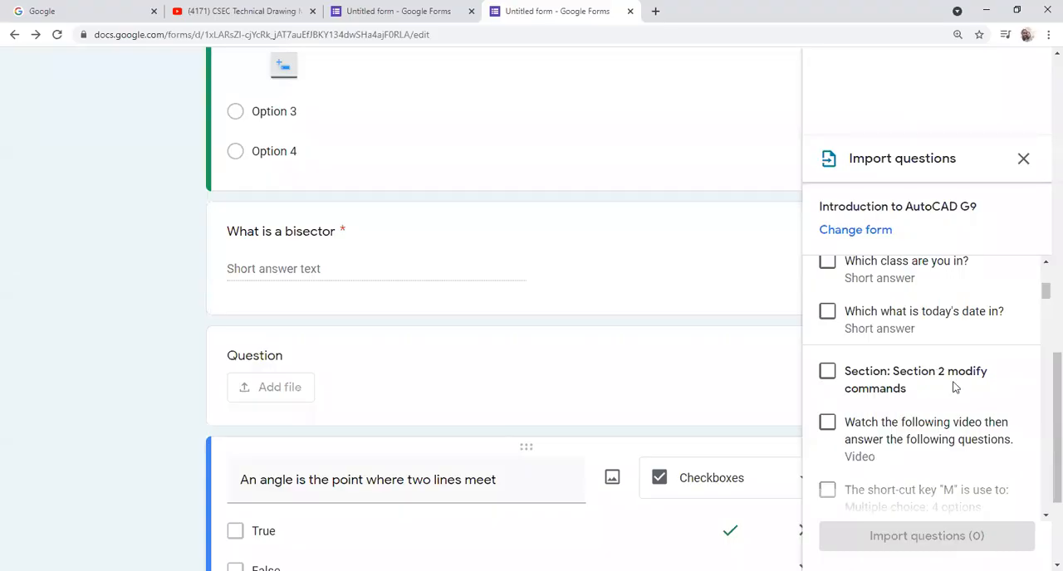
pyautogui.scroll(3, 1044, 379)
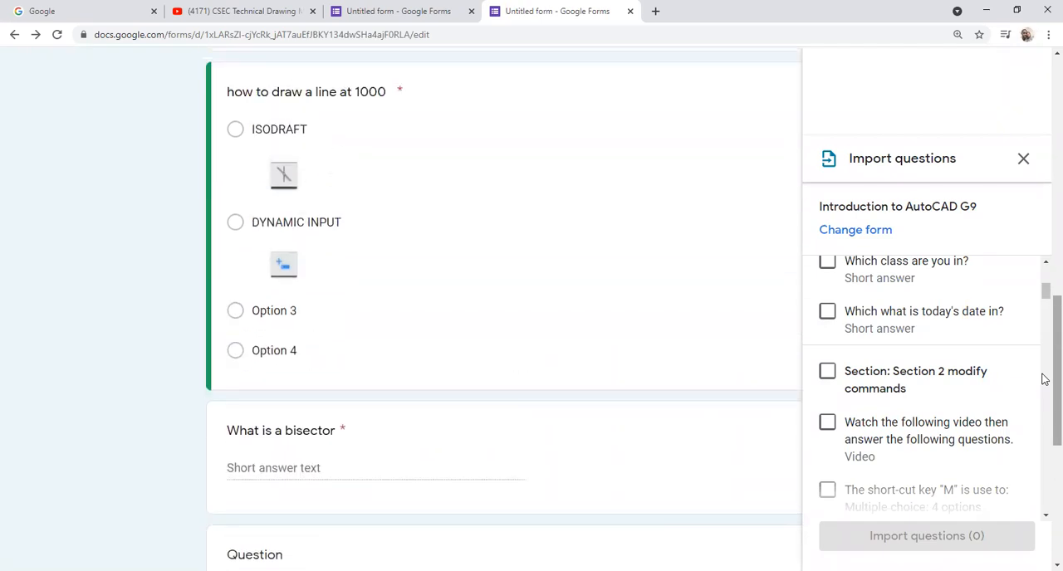
pyautogui.scroll(3, 1005, 332)
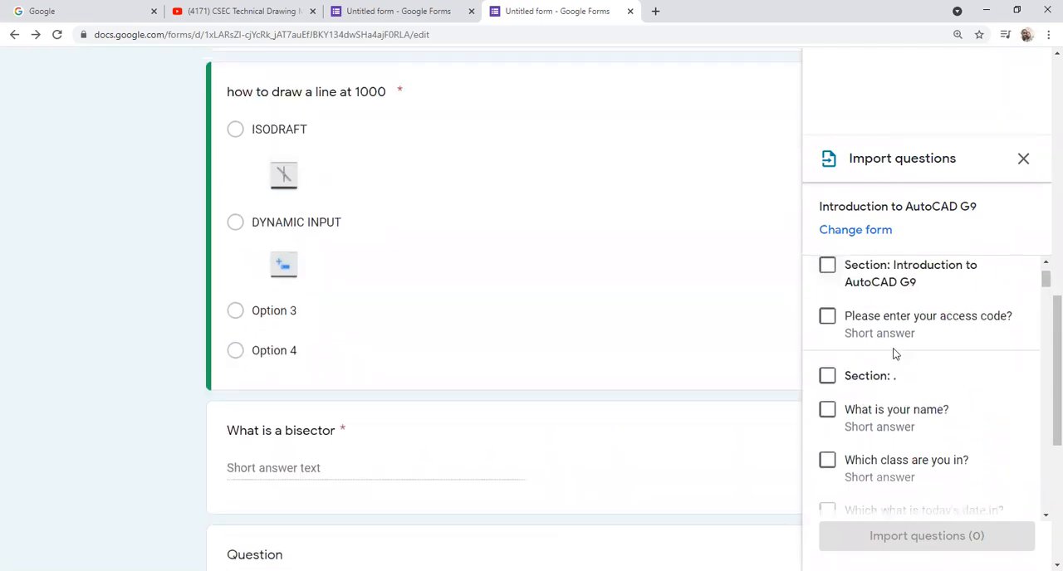
pyautogui.scroll(1, 854, 324)
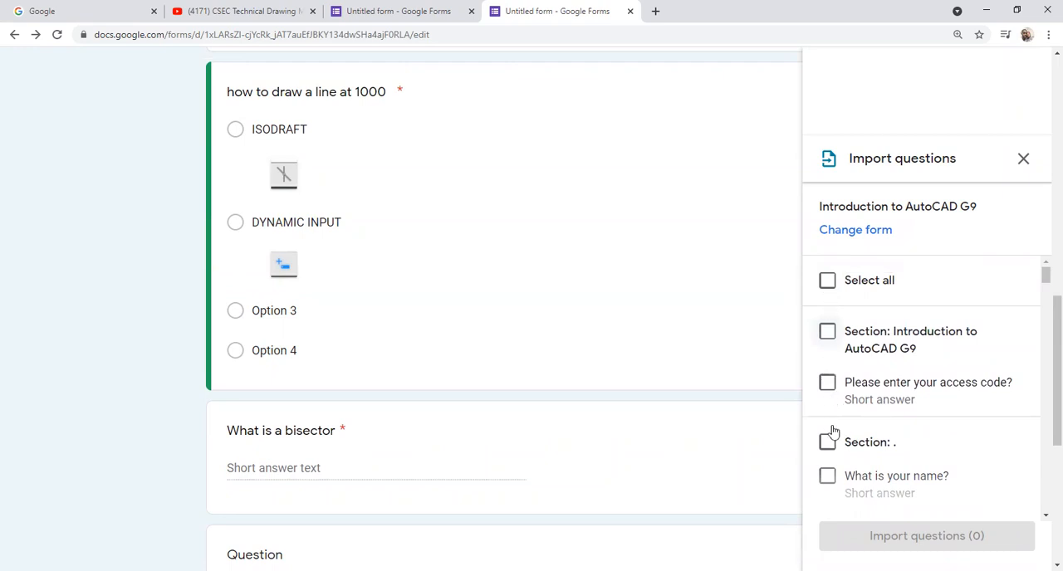
pyautogui.scroll(-3, 901, 426)
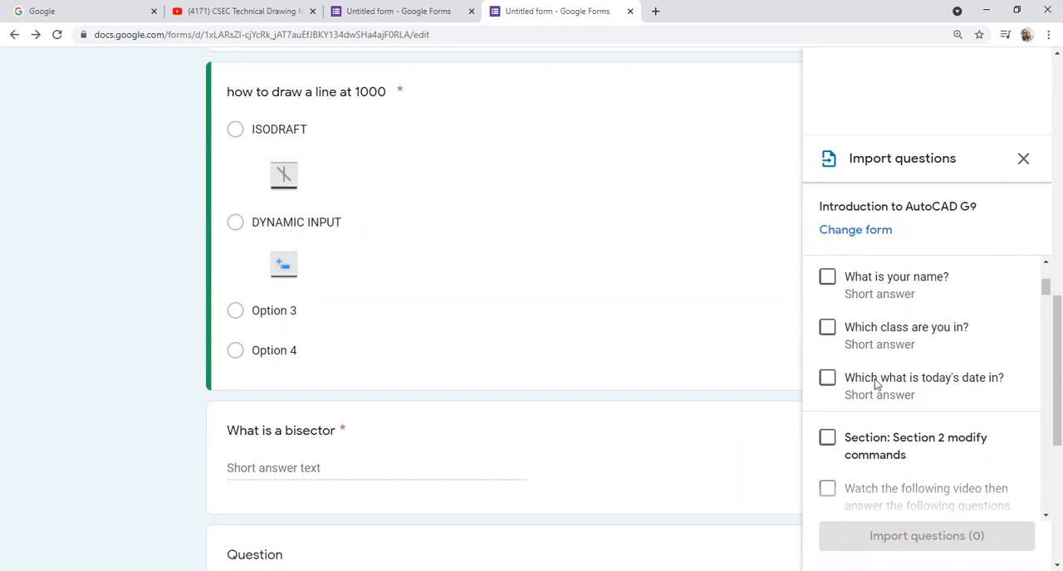
pyautogui.scroll(-2, 876, 386)
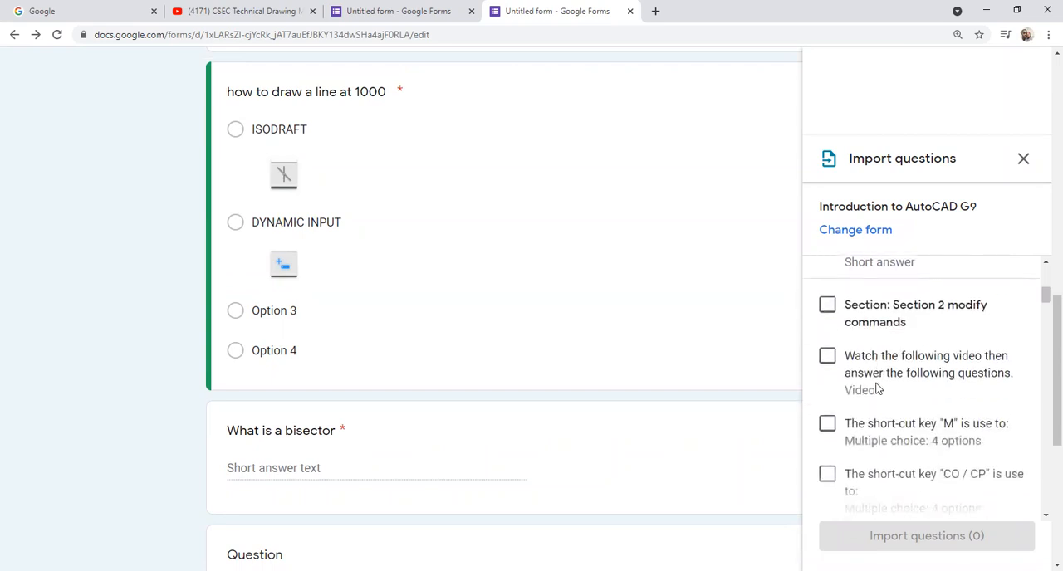
pyautogui.scroll(-1, 877, 389)
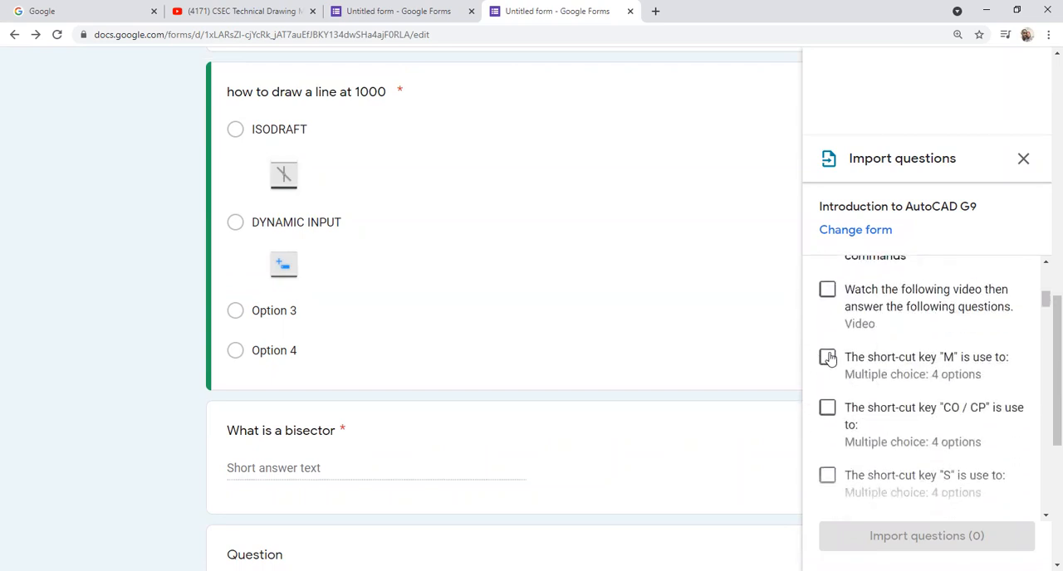
pyautogui.click(828, 357)
pyautogui.click(827, 408)
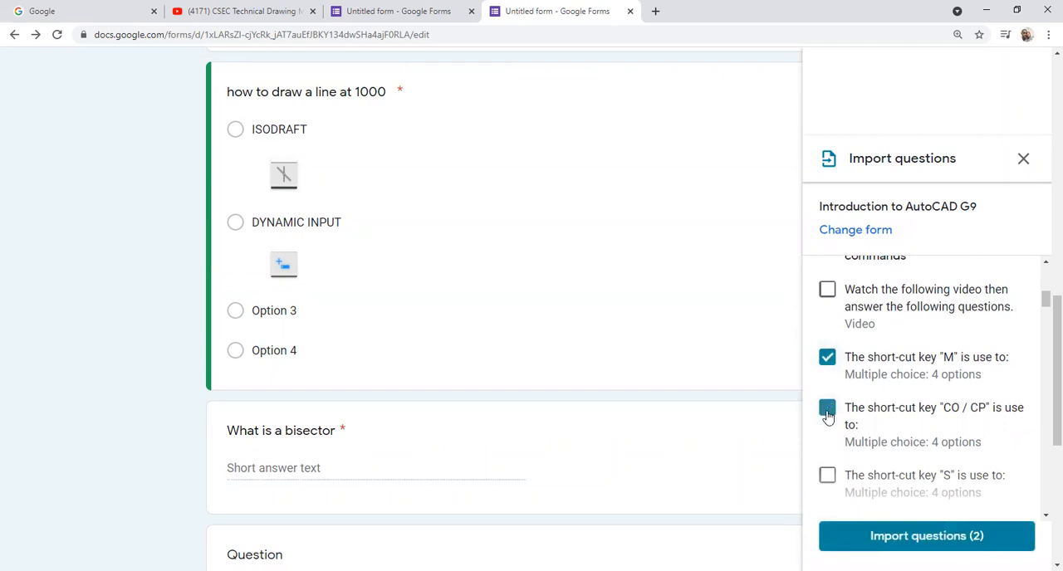
pyautogui.click(828, 475)
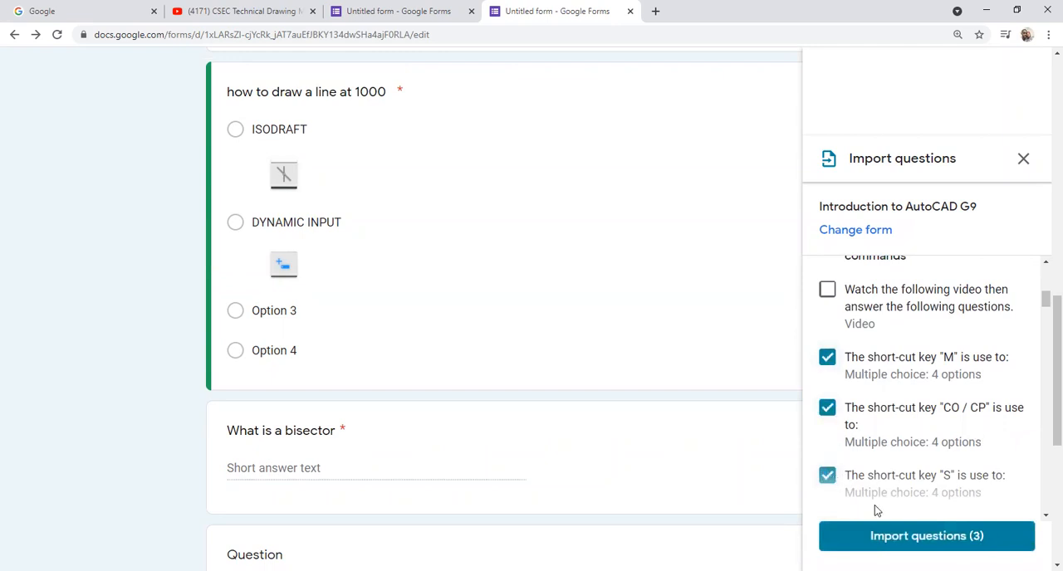
pyautogui.click(919, 539)
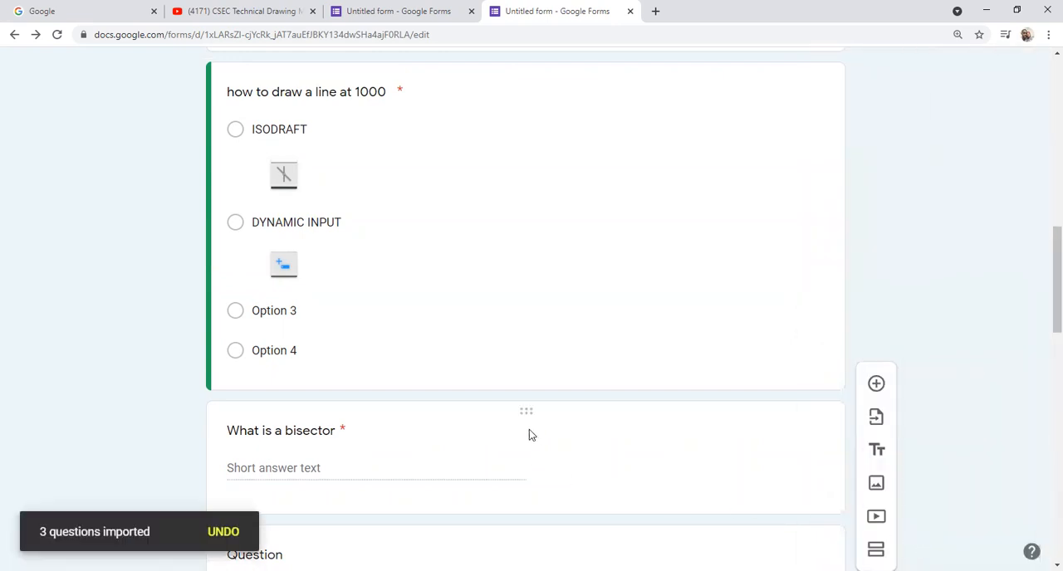
# Step: Review the imported short-cut key questions and the rest of the form up to its header
pyautogui.scroll(-4, 515, 372)
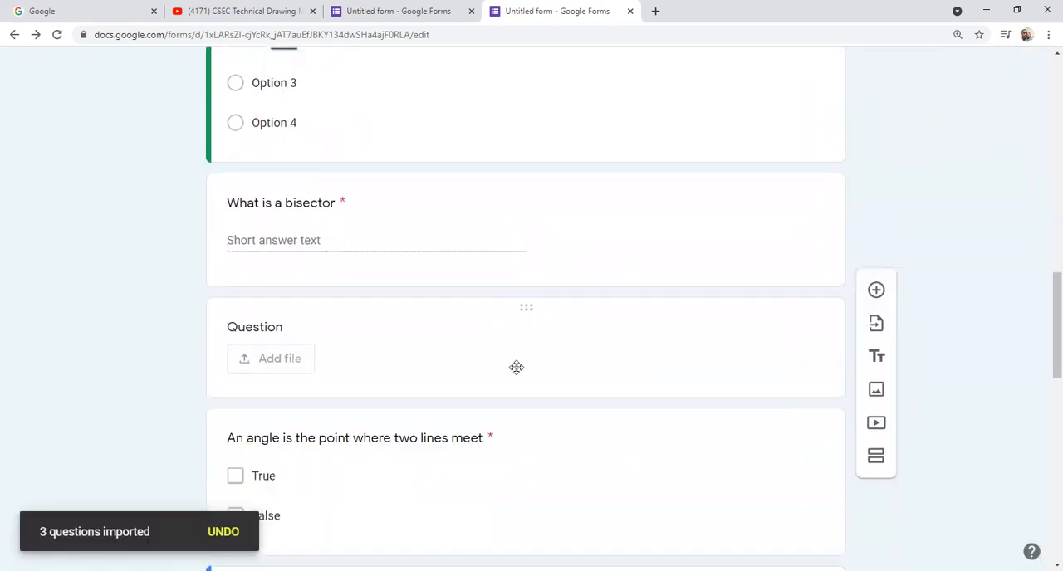
pyautogui.scroll(-8, 516, 368)
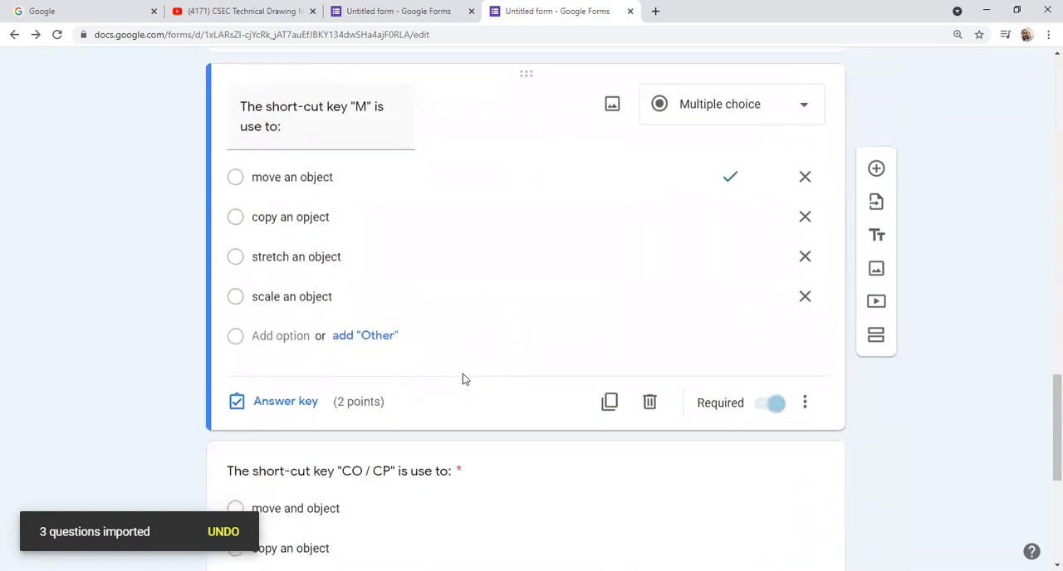
pyautogui.scroll(-2, 463, 379)
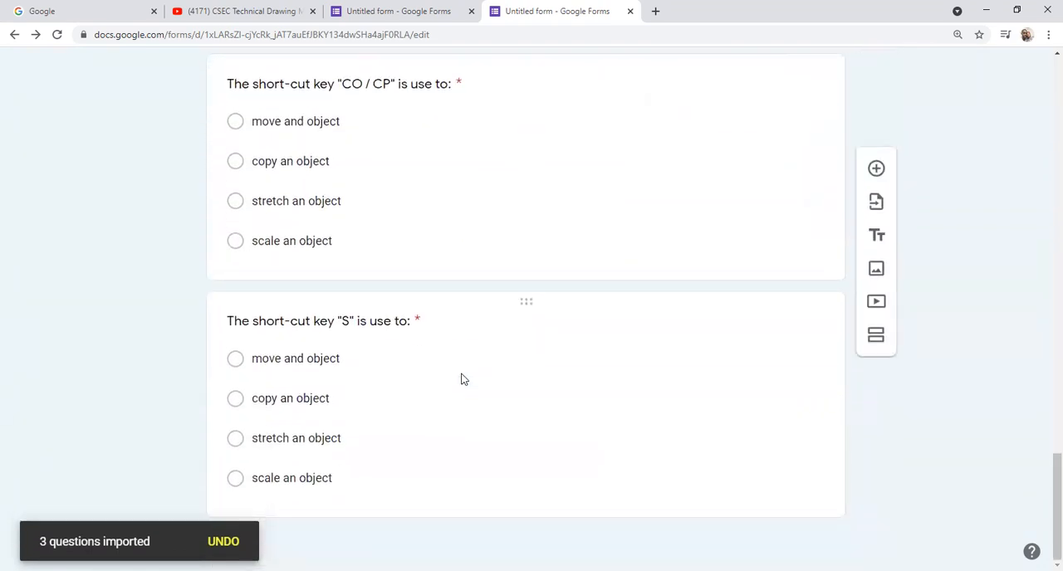
pyautogui.click(462, 380)
pyautogui.scroll(8, 462, 379)
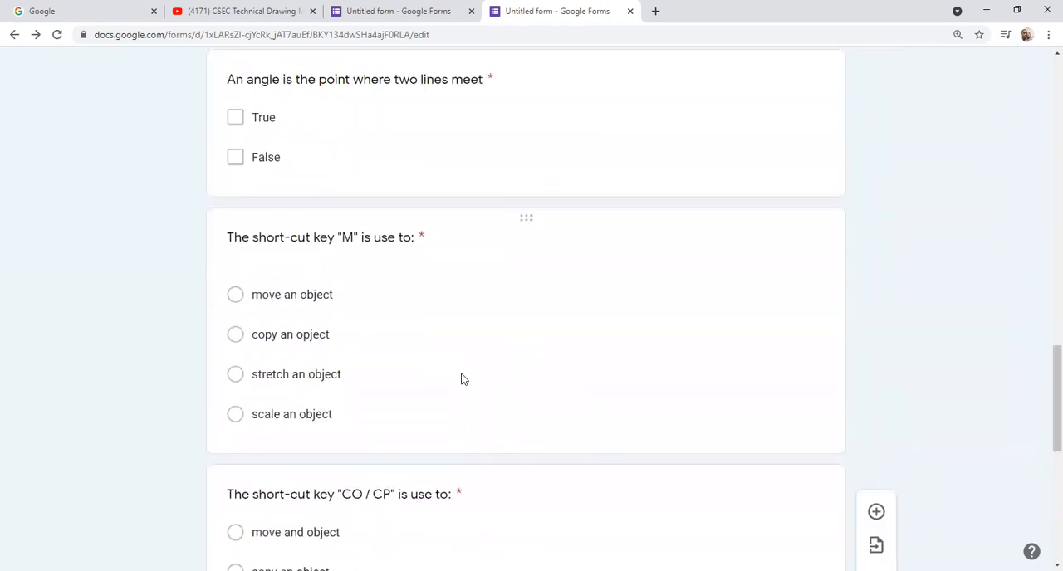
pyautogui.scroll(15, 463, 380)
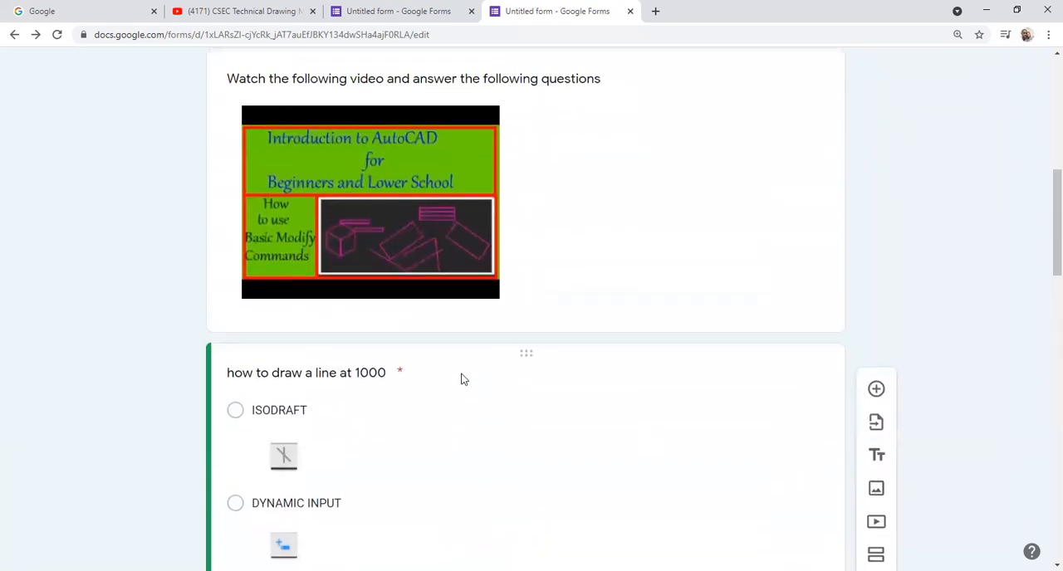
pyautogui.scroll(4, 463, 379)
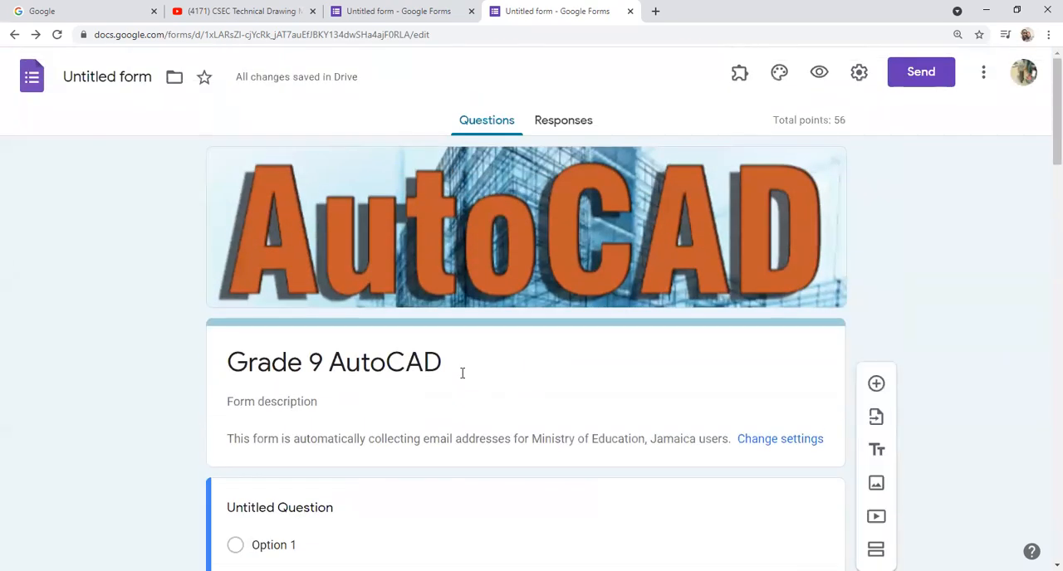
pyautogui.scroll(-3, 462, 373)
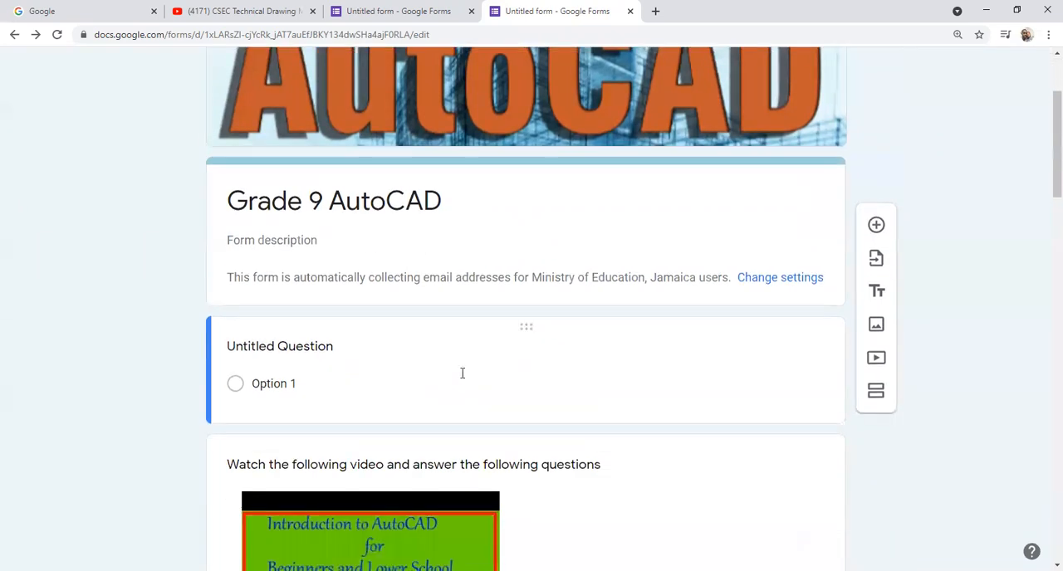
pyautogui.scroll(2, 474, 370)
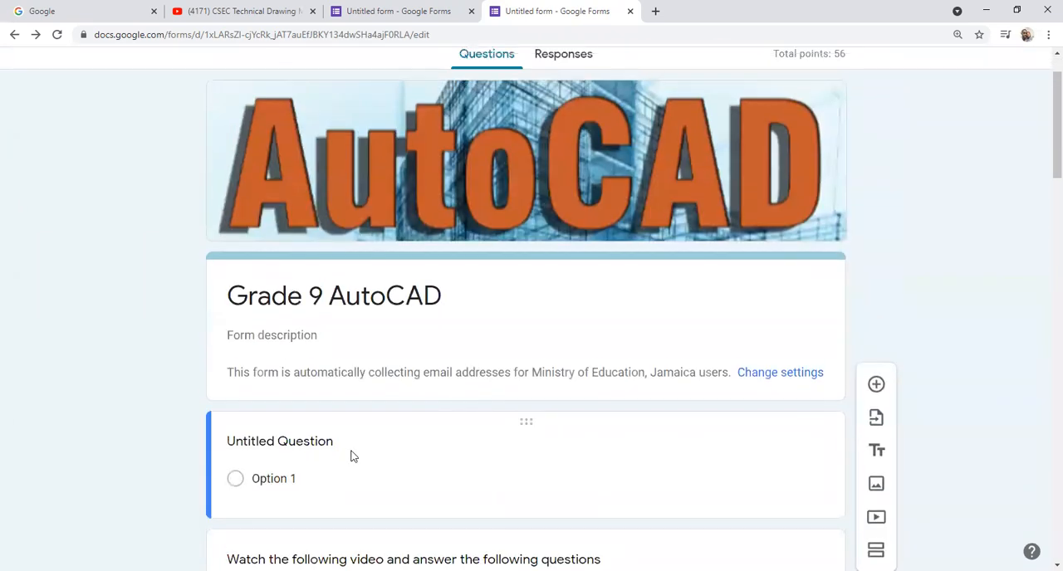
# Step: Turn the untitled first question into a required short-answer question titled "access code"
pyautogui.click(337, 449)
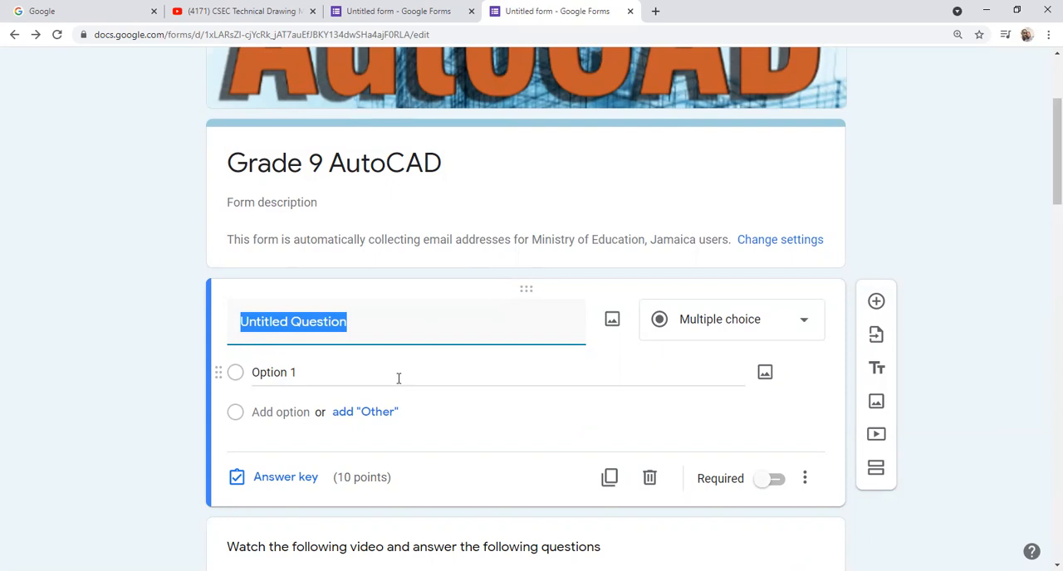
pyautogui.write('acc')
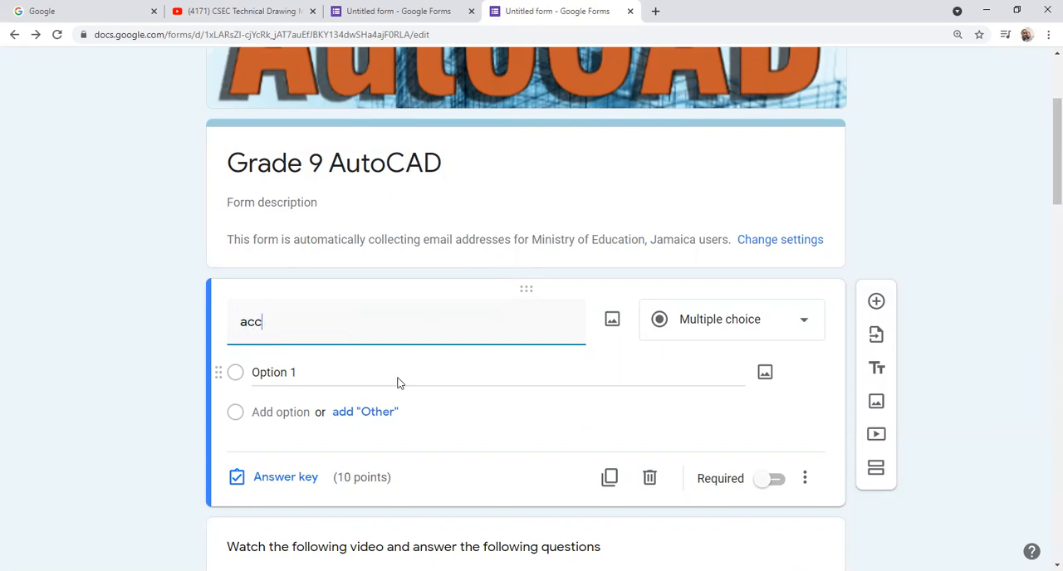
pyautogui.write('esscode')
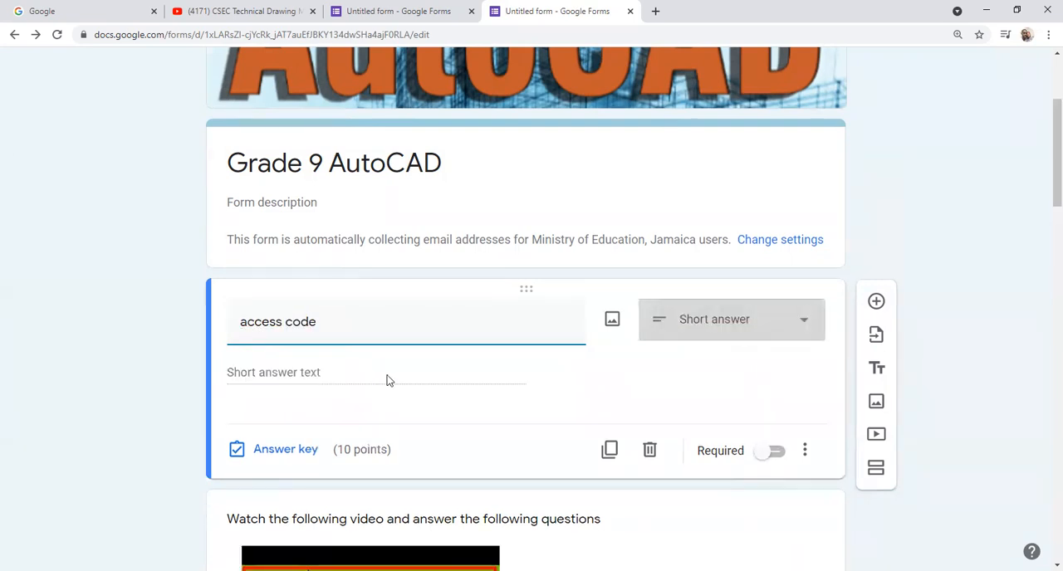
pyautogui.click(769, 452)
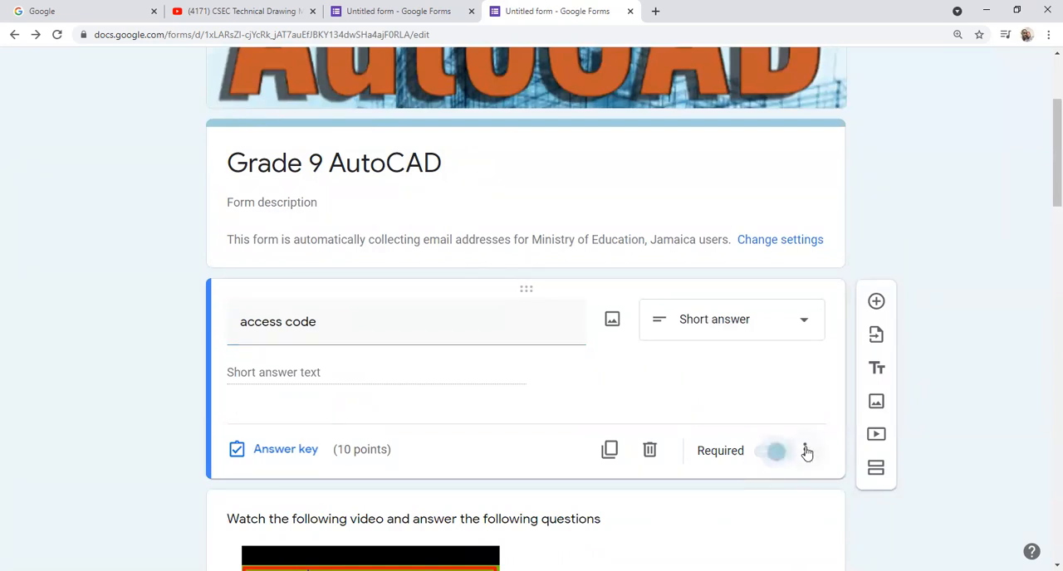
# Step: Add response validation to the access code question using a regular expression with the Matches condition
pyautogui.click(804, 450)
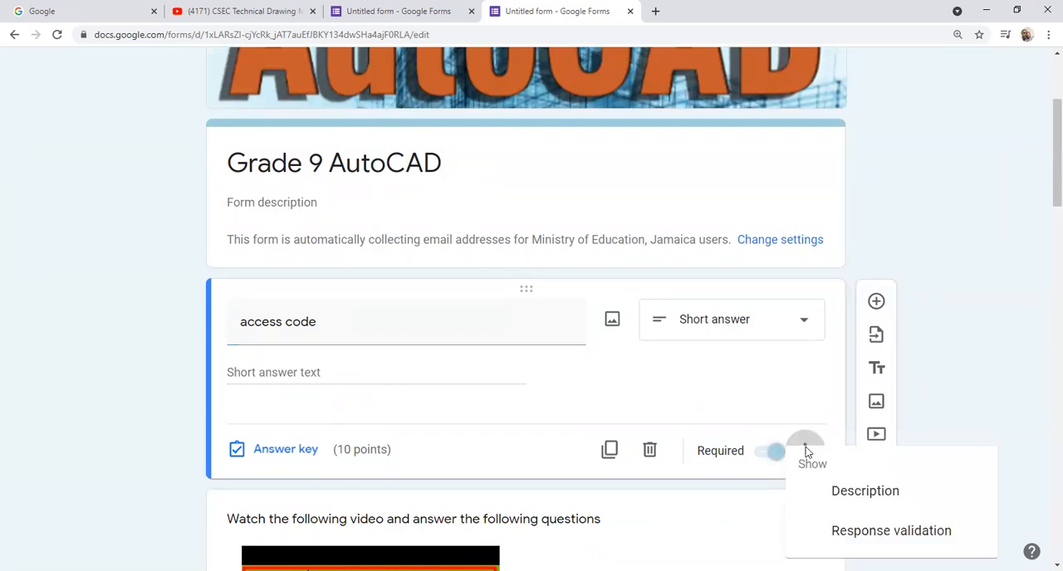
pyautogui.click(852, 531)
pyautogui.click(350, 426)
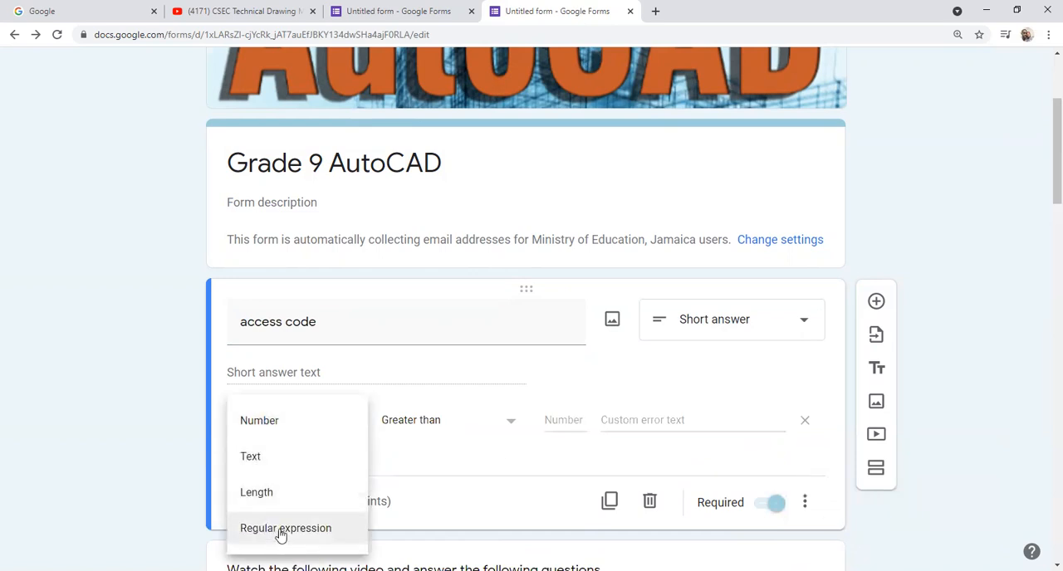
pyautogui.click(280, 532)
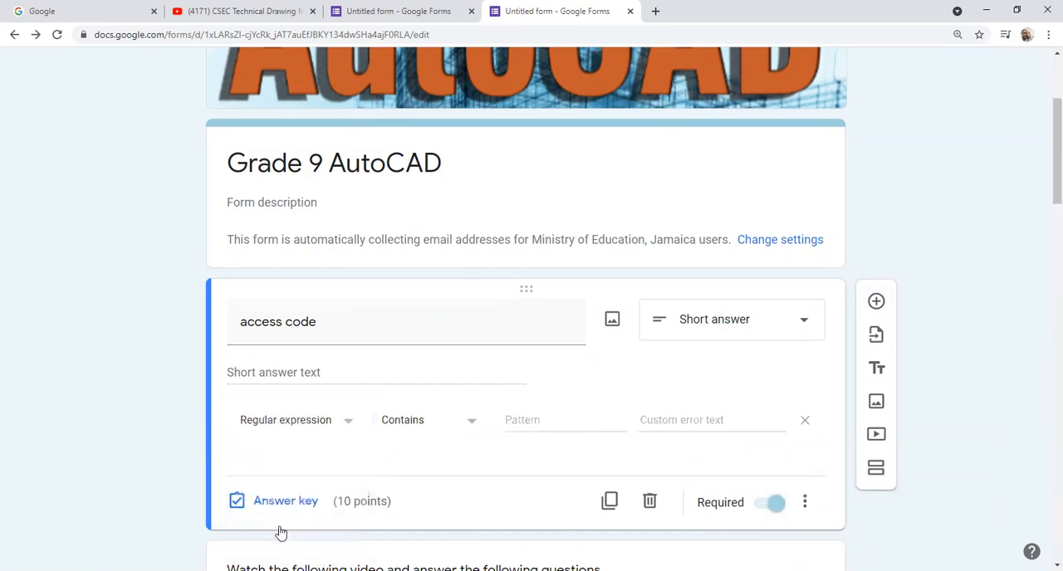
pyautogui.click(472, 424)
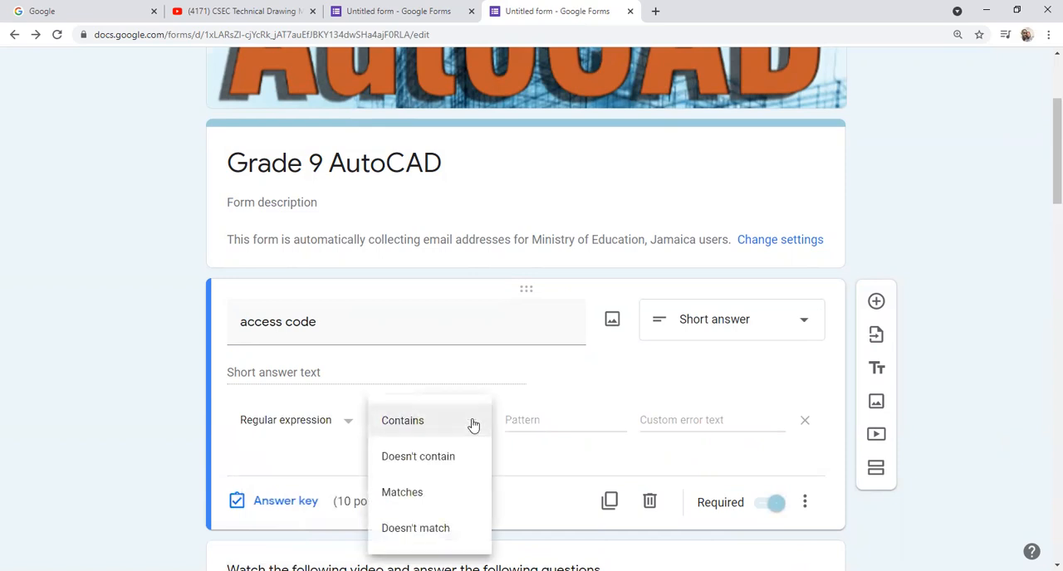
pyautogui.click(407, 494)
# Step: Enter the quiz access code as the validation pattern of the access code question
pyautogui.click(515, 419)
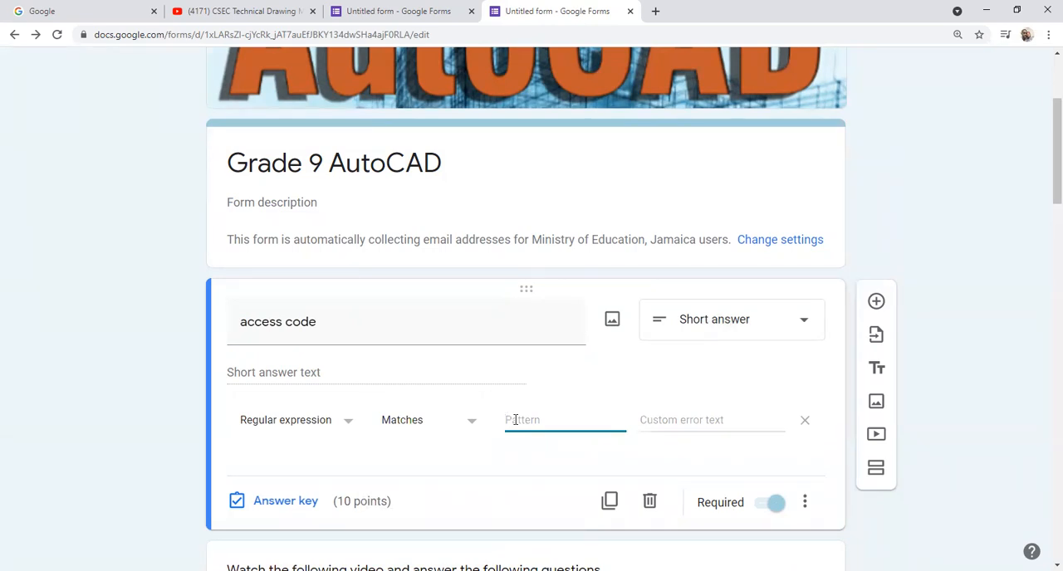
pyautogui.press('BackSpace')
pyautogui.press('BackSpace')
# Step: Set the validation's custom error text to "Please enter correct code"
pyautogui.click(655, 421)
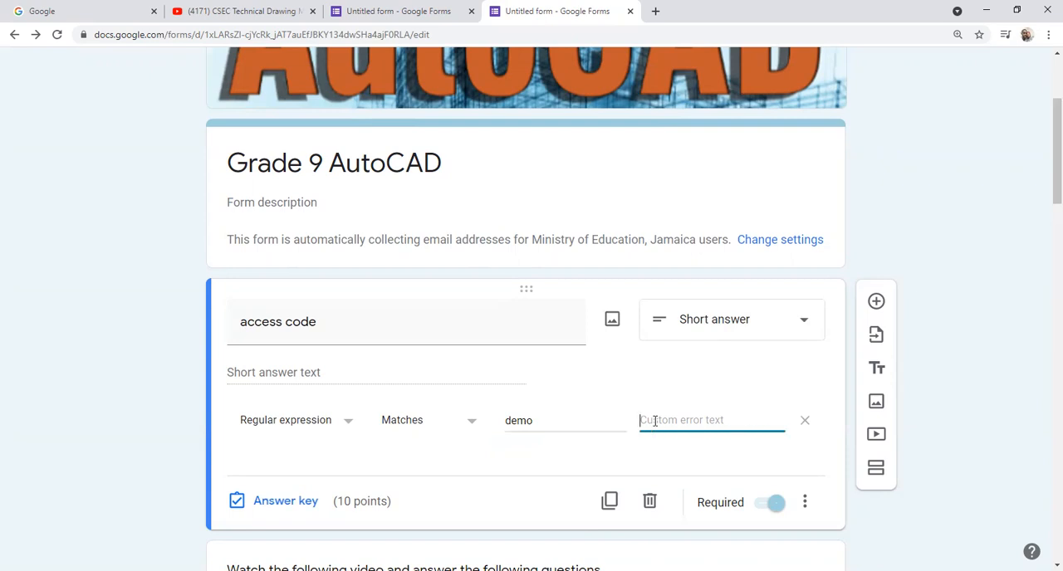
pyautogui.write('Please r')
pyautogui.write('code')
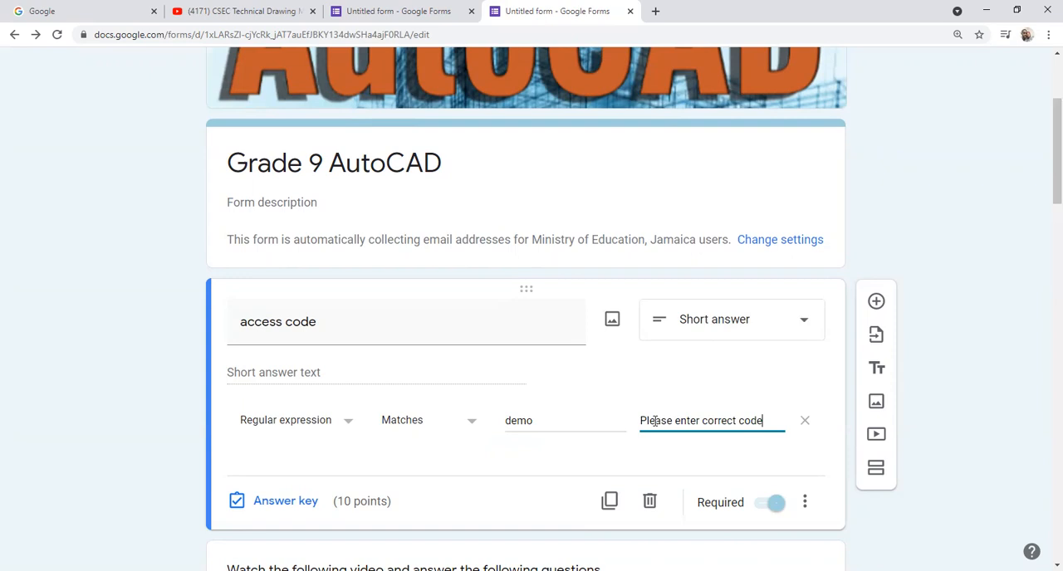
# Step: Set the access code question's point value to 0 in its answer key
pyautogui.click(301, 504)
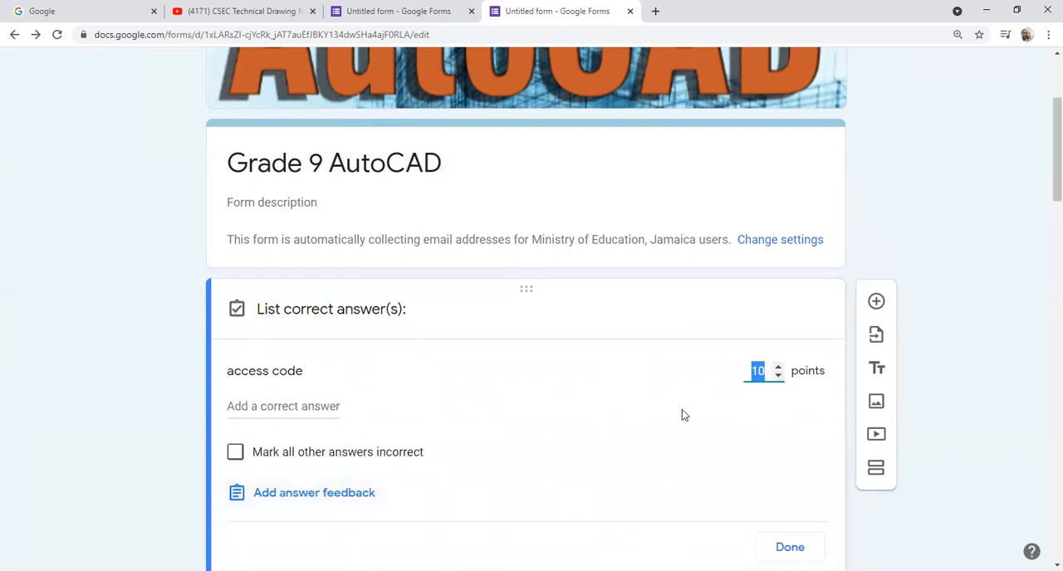
pyautogui.write('0')
pyautogui.scroll(-3, 503, 430)
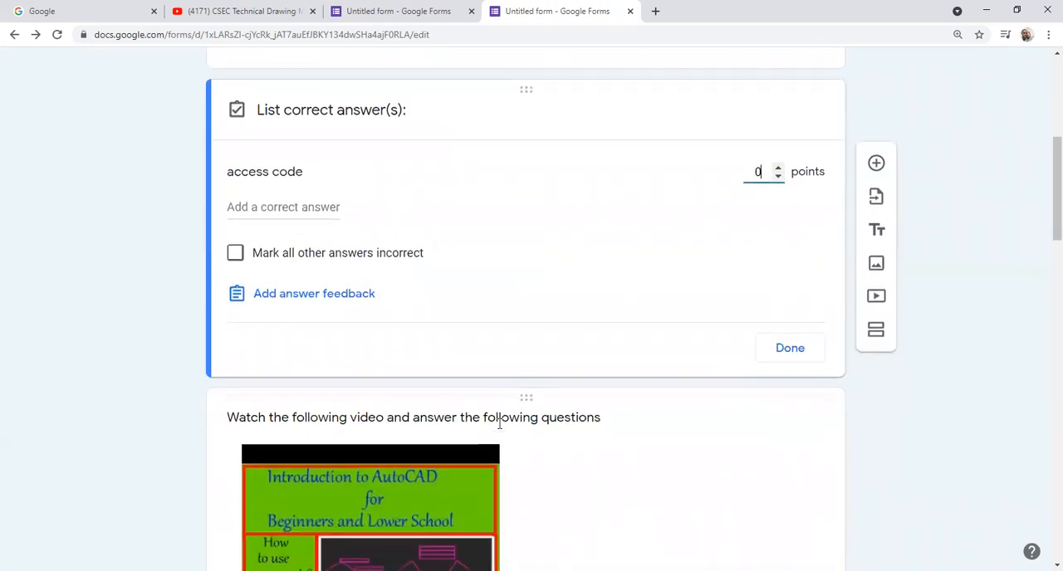
pyautogui.scroll(3, 439, 390)
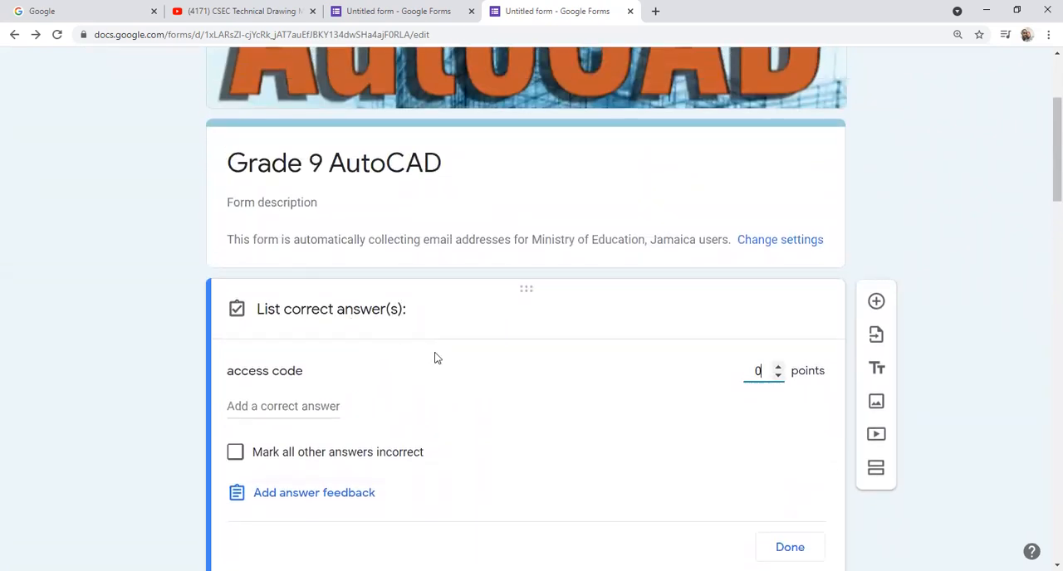
pyautogui.scroll(-2, 477, 395)
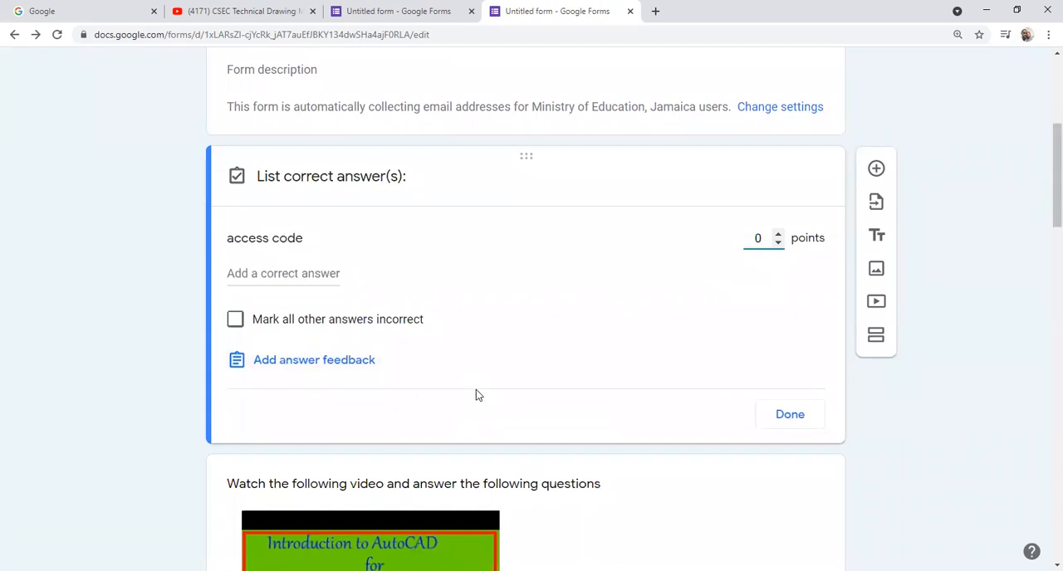
pyautogui.click(502, 354)
pyautogui.click(790, 415)
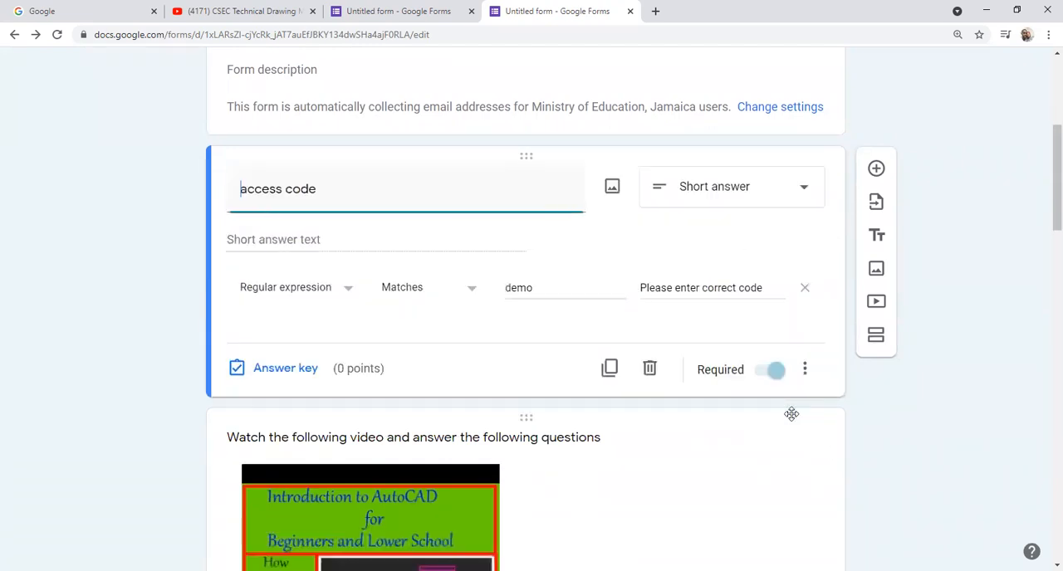
pyautogui.click(498, 358)
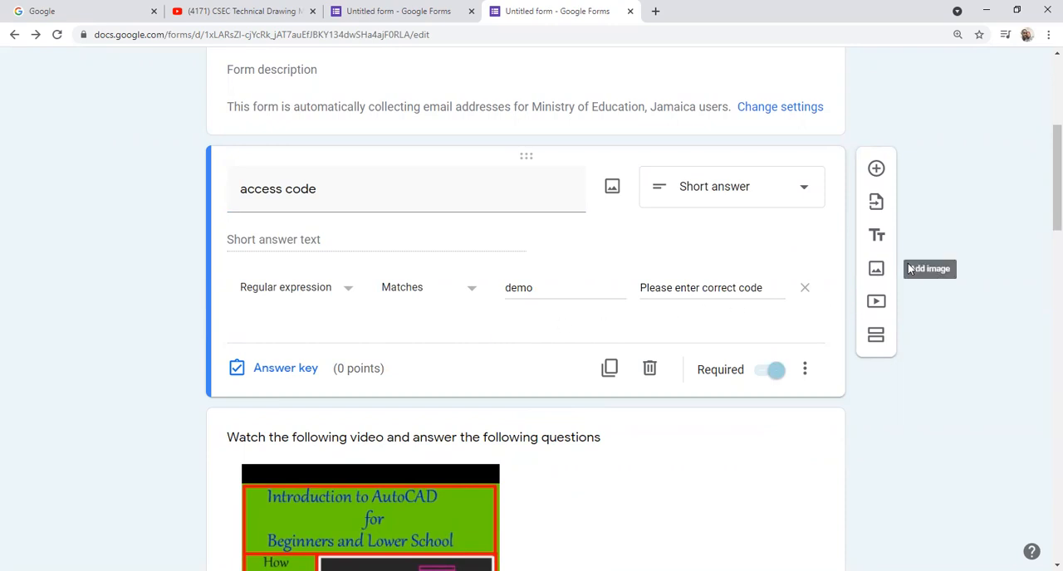
# Step: Add a new section after the access code question and title it "."
pyautogui.click(875, 336)
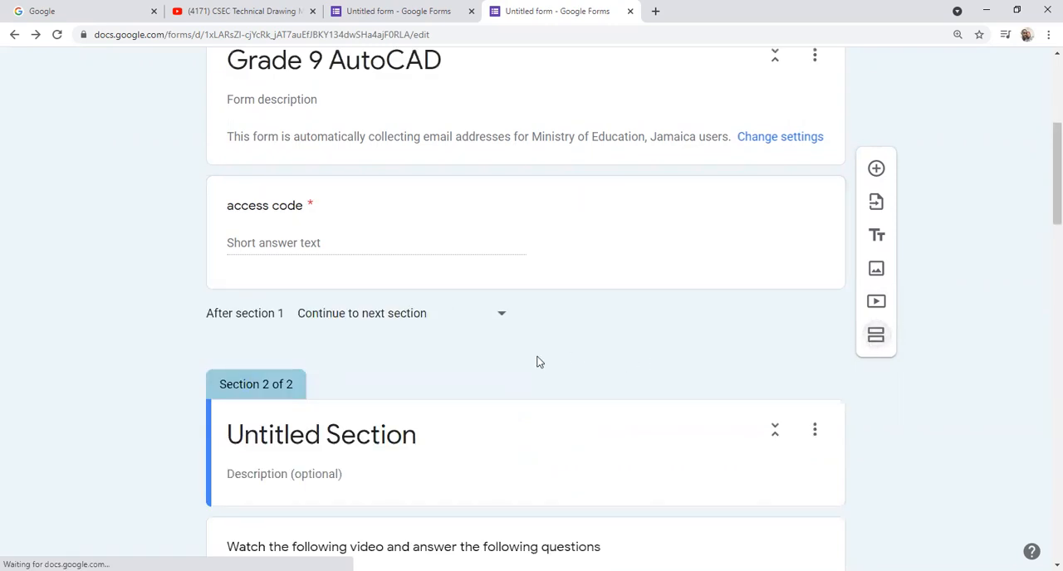
pyautogui.scroll(2, 510, 325)
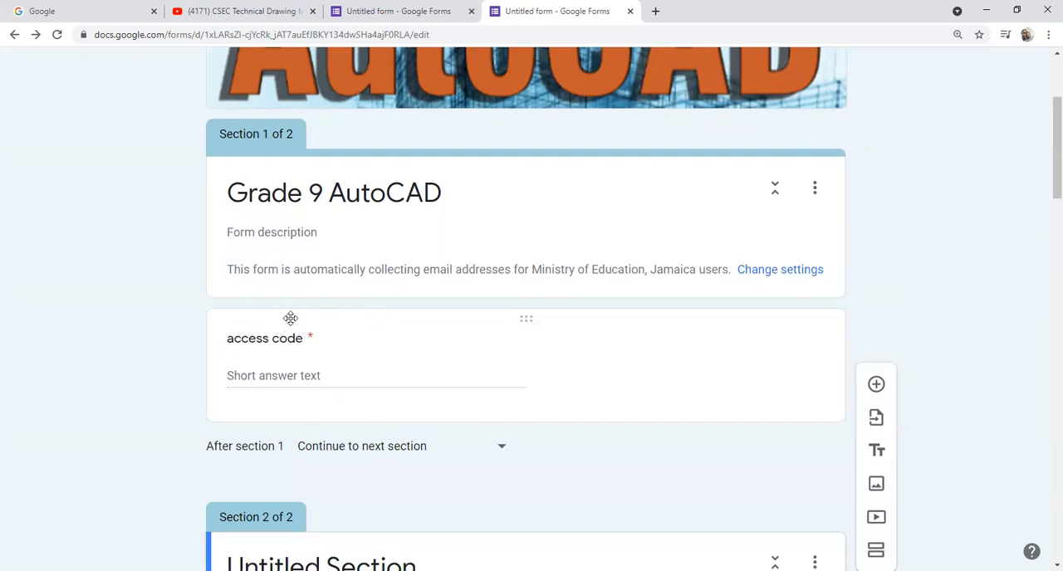
pyautogui.scroll(-2, 392, 343)
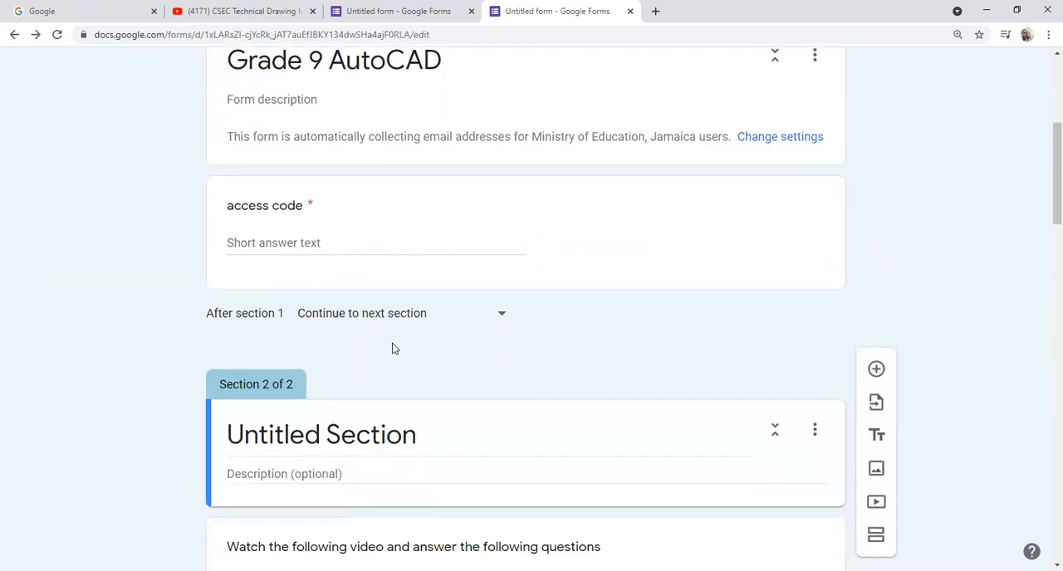
pyautogui.click(424, 435)
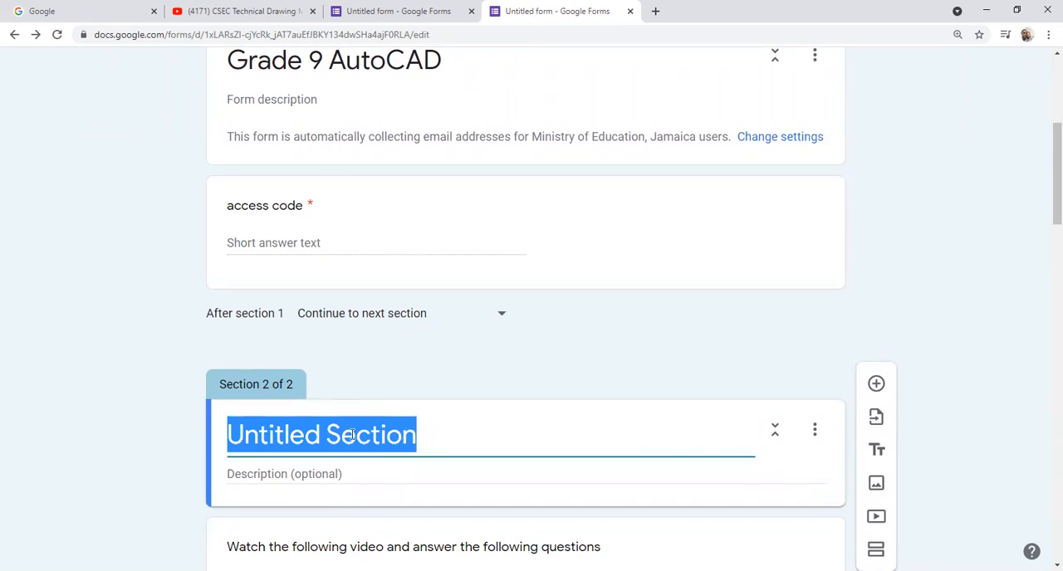
pyautogui.write('.')
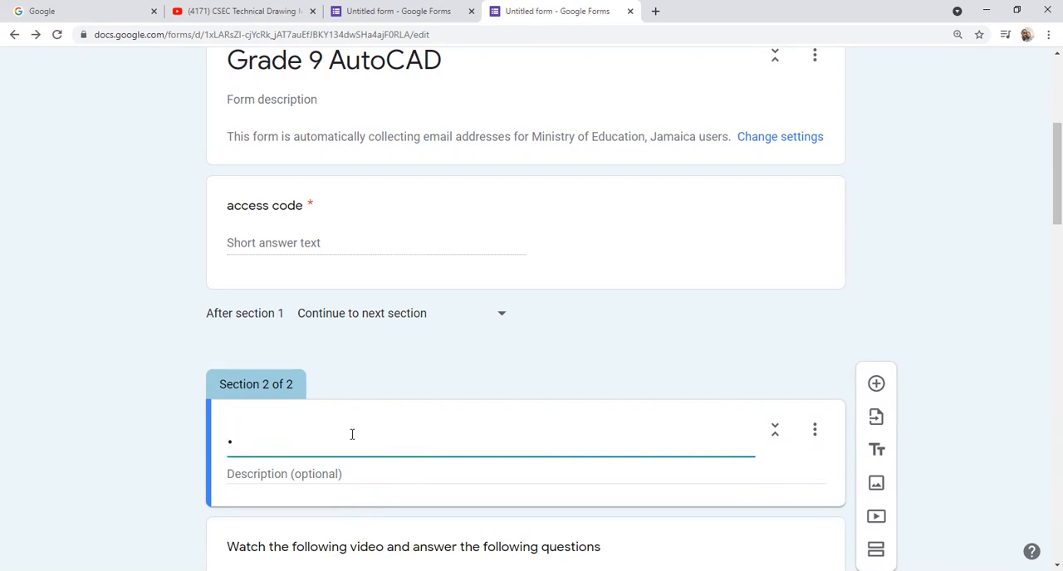
# Step: Duplicate the access code question twice within section 1
pyautogui.scroll(-2, 352, 434)
pyautogui.scroll(-4, 352, 439)
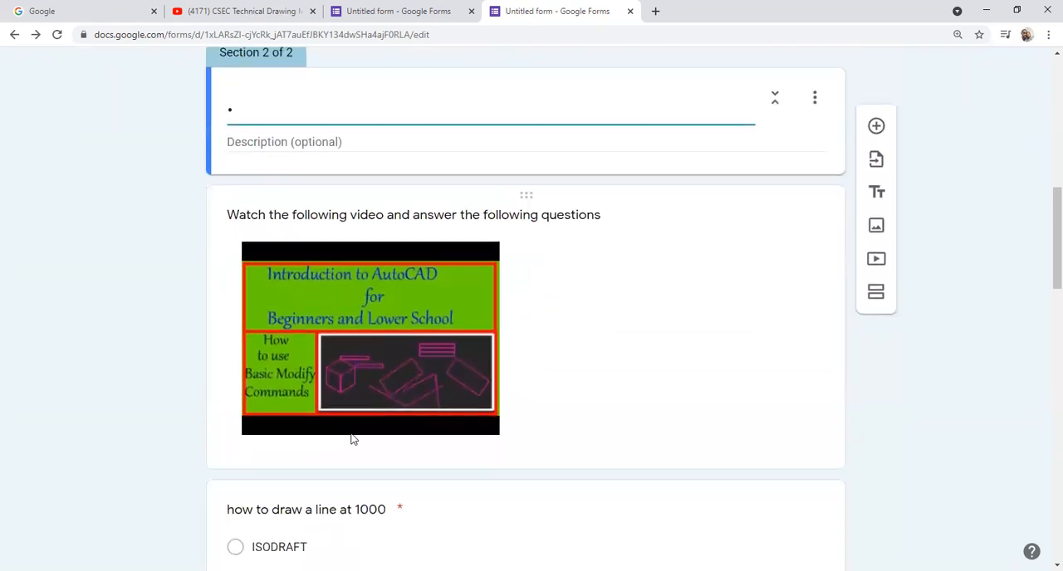
pyautogui.scroll(3, 351, 439)
pyautogui.scroll(4, 351, 439)
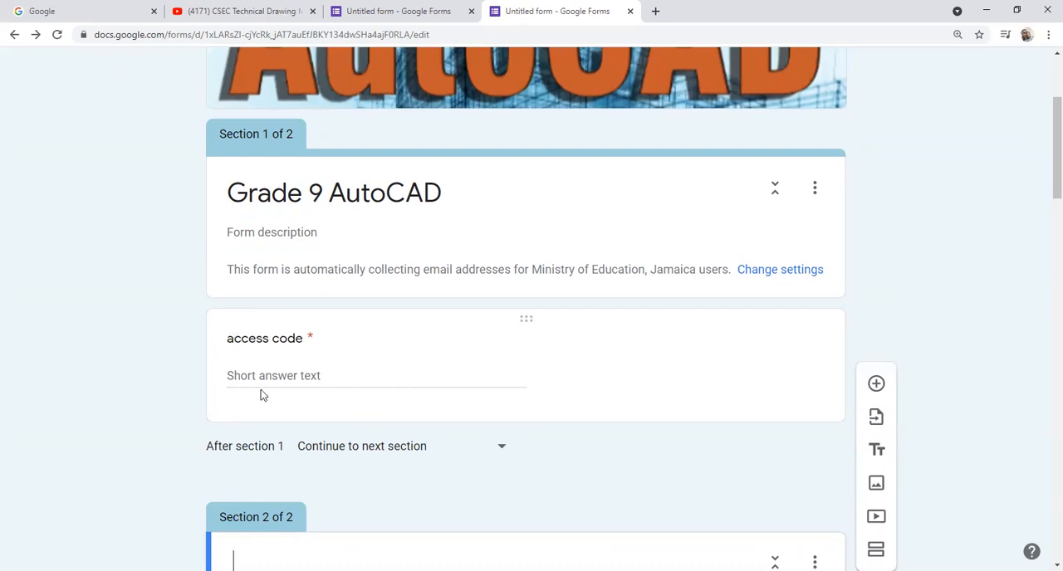
pyautogui.click(578, 372)
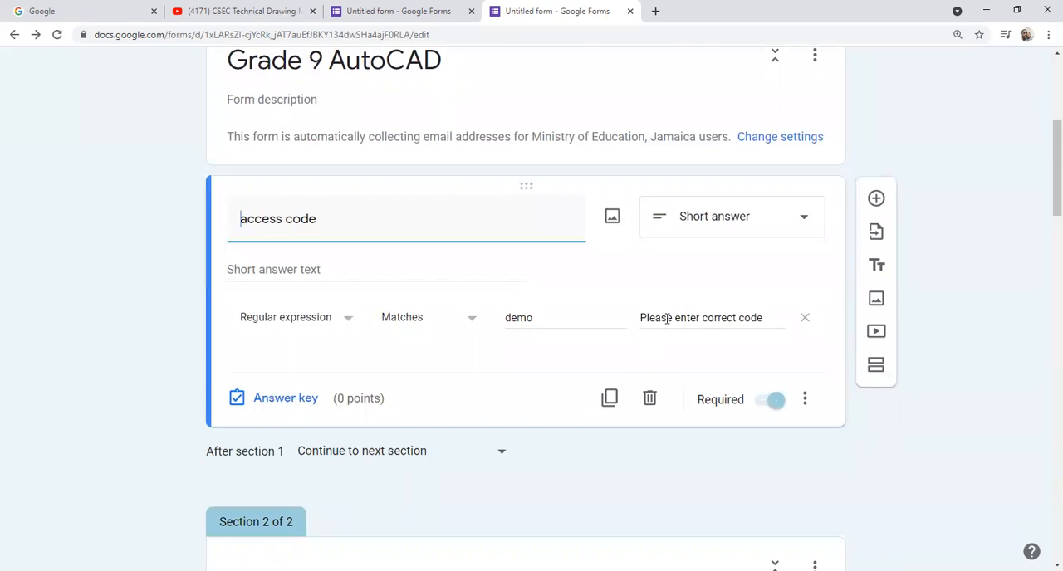
pyautogui.click(609, 399)
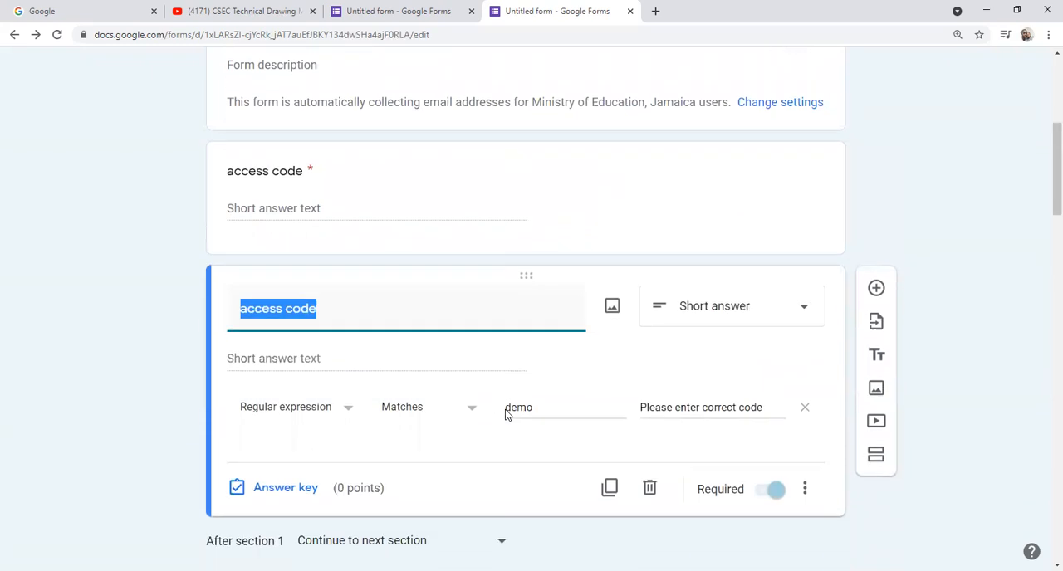
pyautogui.scroll(-2, 565, 391)
pyautogui.click(611, 324)
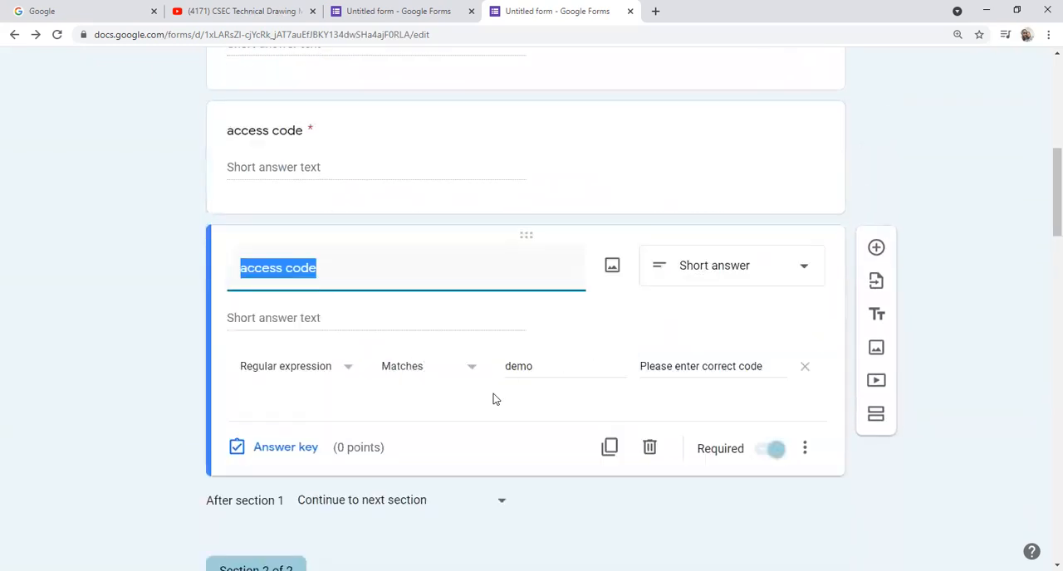
# Step: Review the duplicated access code questions in section 1 and the start of section 2
pyautogui.scroll(-3, 493, 399)
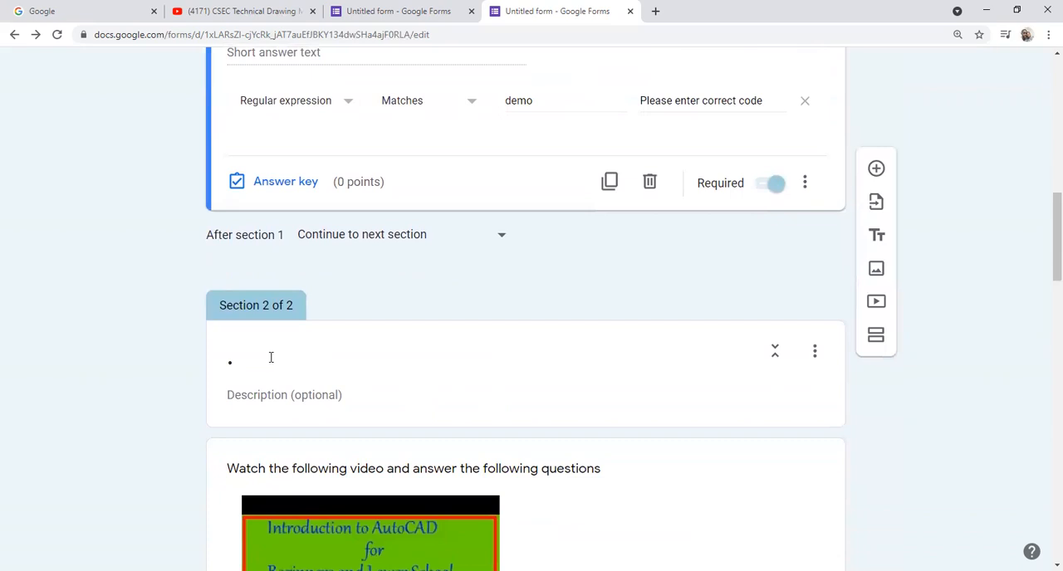
pyautogui.scroll(-3, 262, 360)
pyautogui.scroll(6, 261, 363)
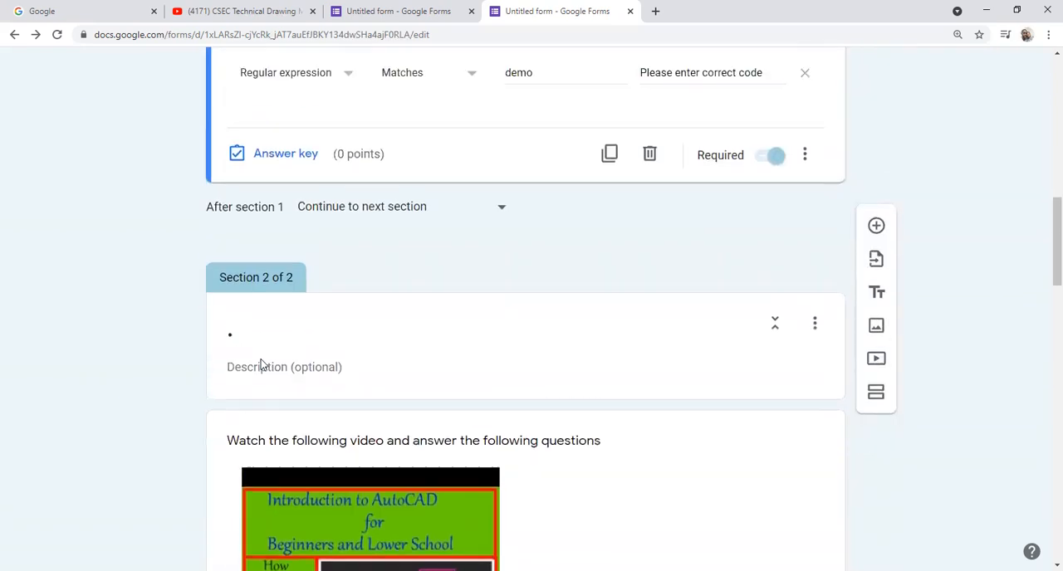
pyautogui.scroll(-8, 261, 364)
pyautogui.scroll(8, 261, 362)
pyautogui.scroll(6, 261, 362)
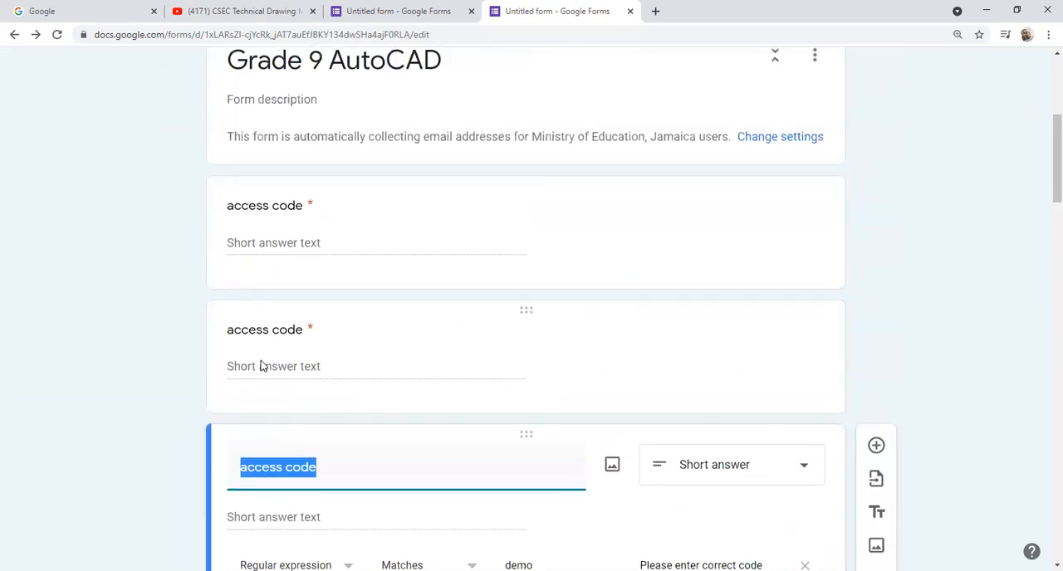
pyautogui.scroll(-3, 261, 365)
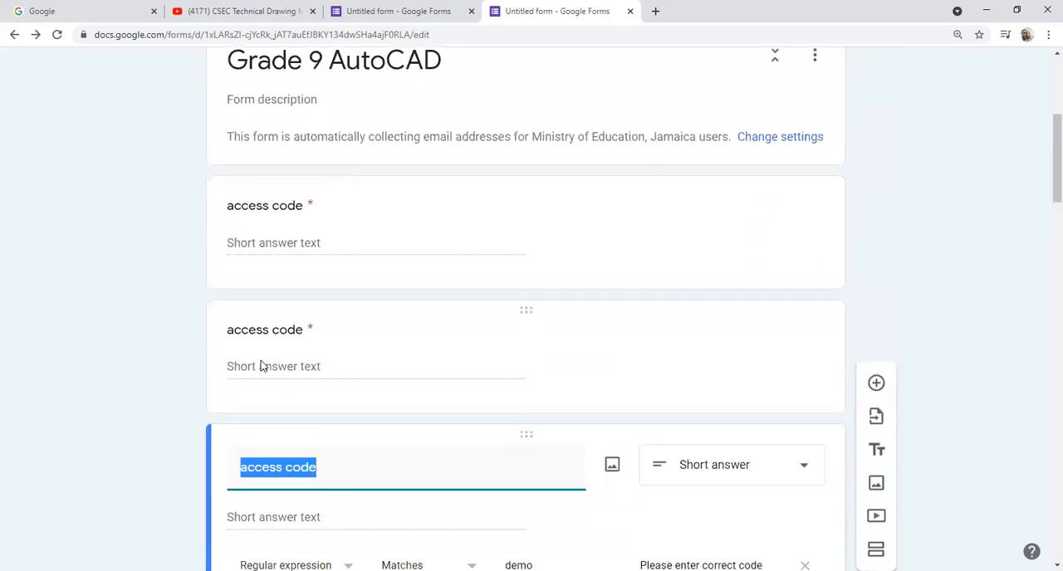
pyautogui.scroll(-2, 261, 365)
pyautogui.scroll(5, 261, 365)
pyautogui.scroll(-3, 263, 366)
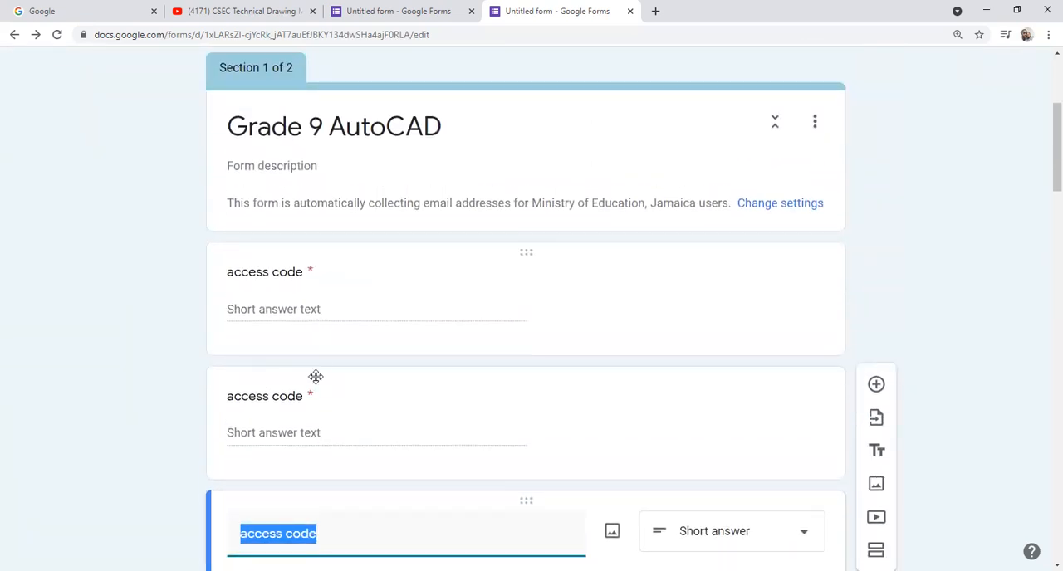
# Step: Delete both duplicates of the access code question from section 1
pyautogui.click(311, 399)
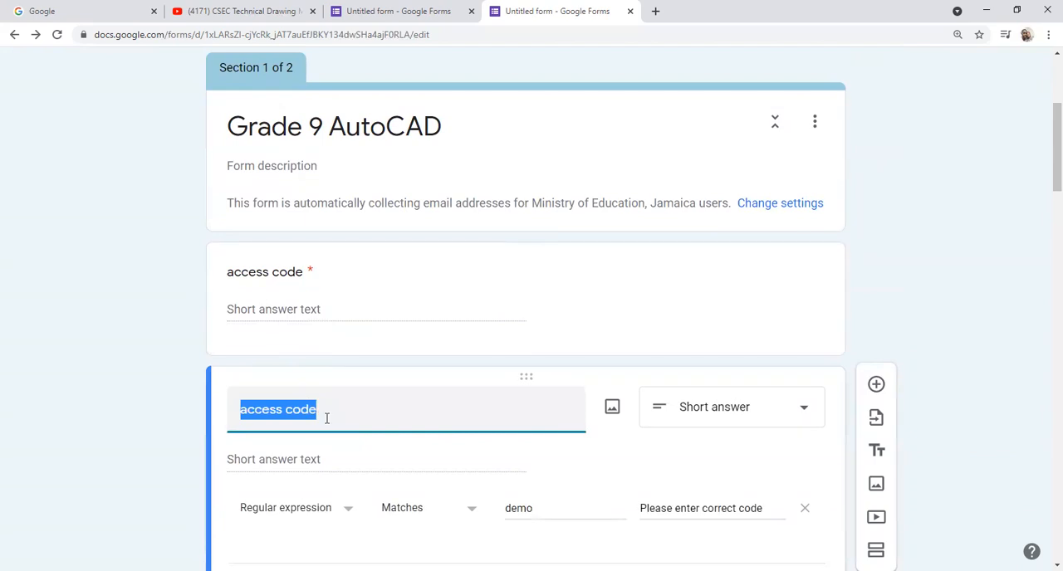
pyautogui.scroll(-2, 326, 419)
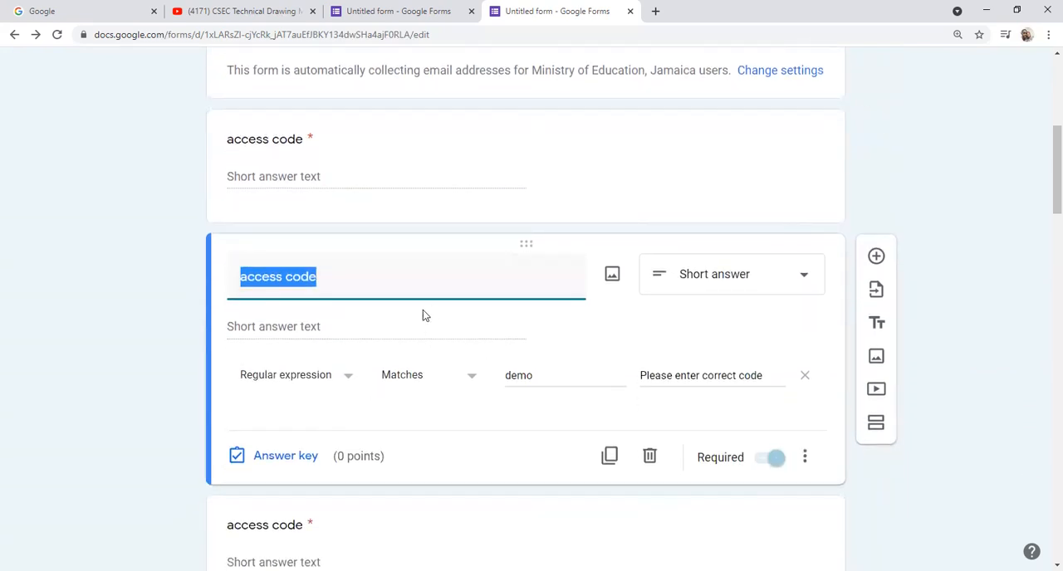
pyautogui.scroll(3, 788, 152)
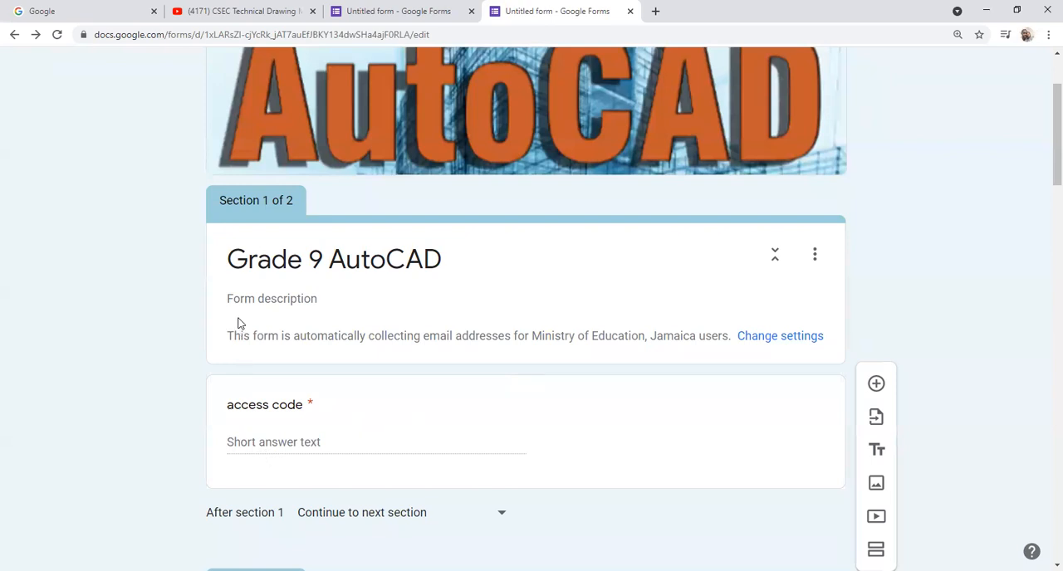
# Step: Choose "Continue to next section" as the action after section 1
pyautogui.scroll(-3, 496, 467)
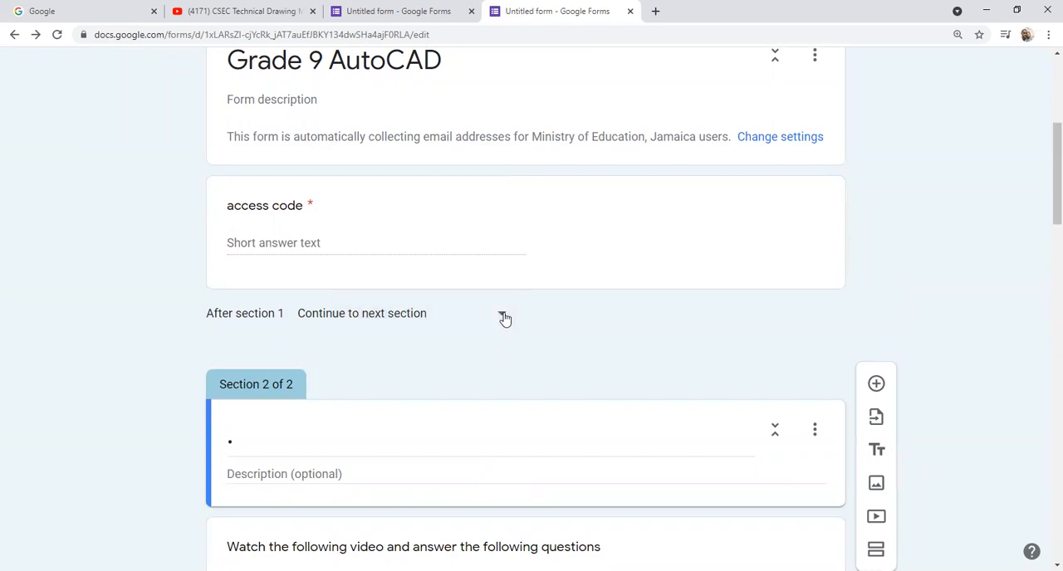
pyautogui.click(504, 318)
pyautogui.click(380, 315)
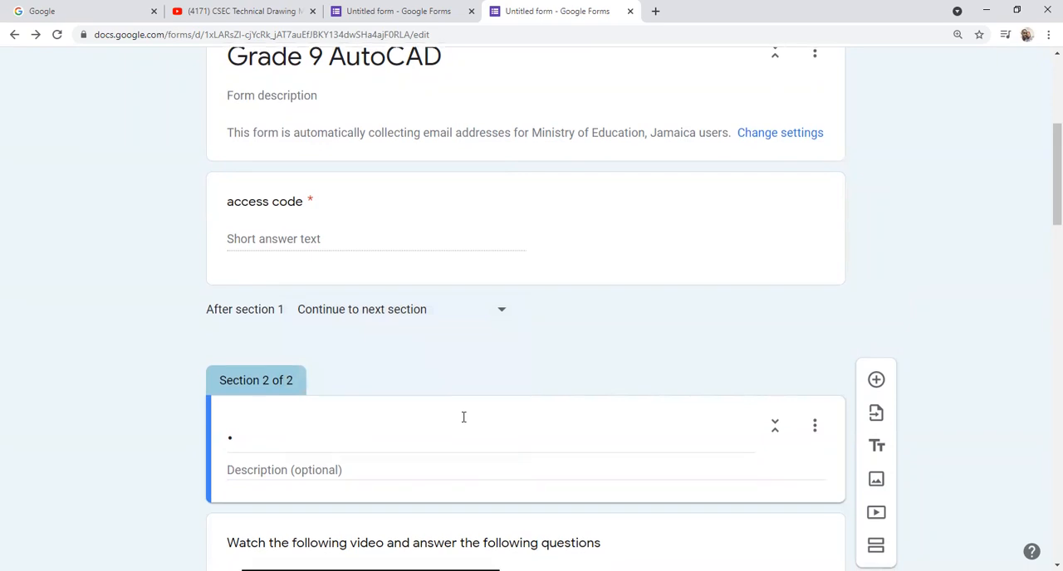
# Step: Add a short-answer question titled "What is your name" at the start of section 2
pyautogui.scroll(-3, 463, 417)
pyautogui.scroll(2, 463, 417)
pyautogui.click(467, 379)
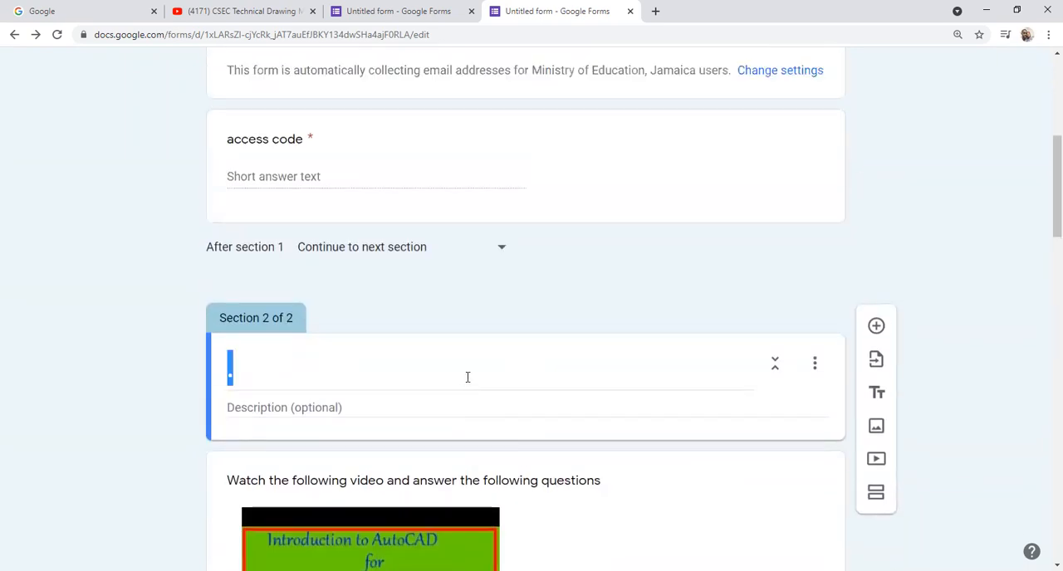
pyautogui.click(875, 325)
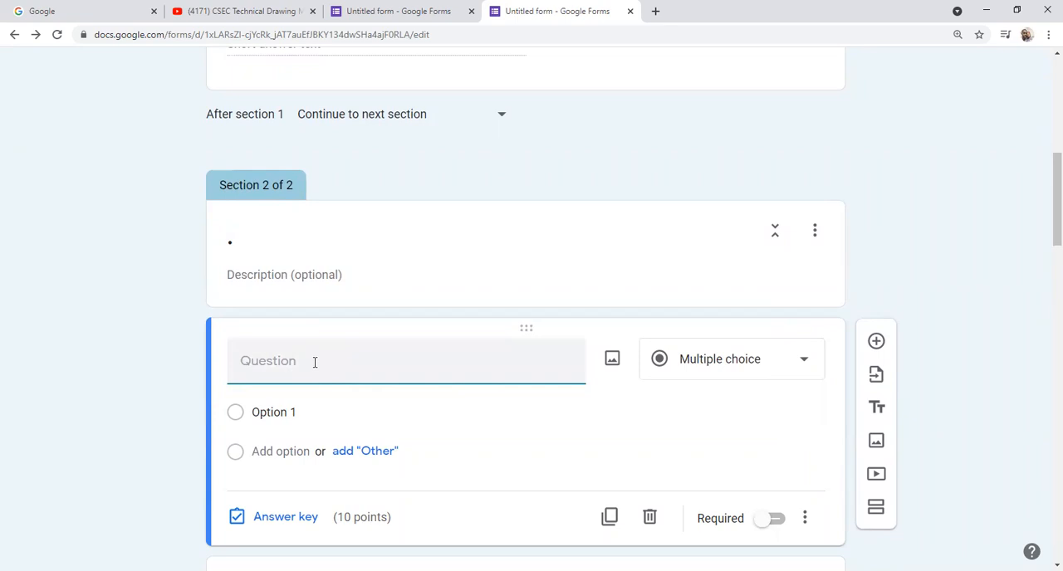
pyautogui.write('What is your name')
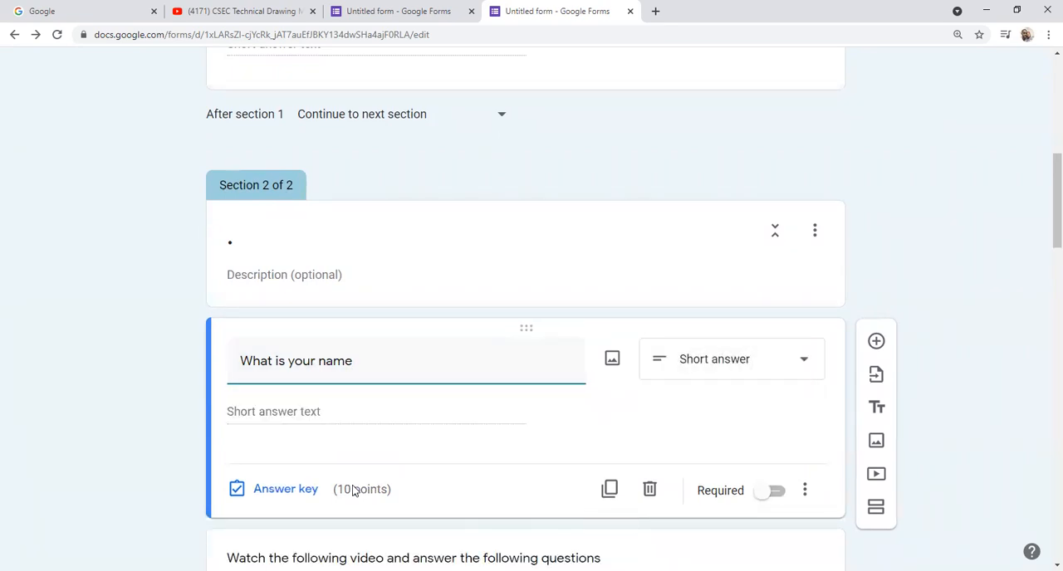
# Step: Set the "What is your name" question to 0 points and make it required
pyautogui.click(286, 490)
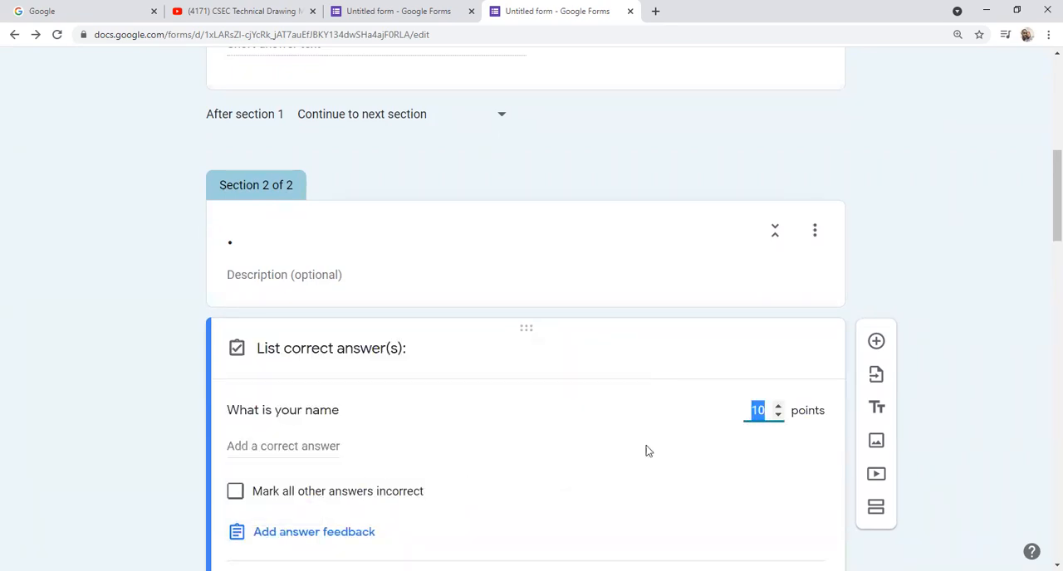
pyautogui.write('0')
pyautogui.scroll(-2, 503, 520)
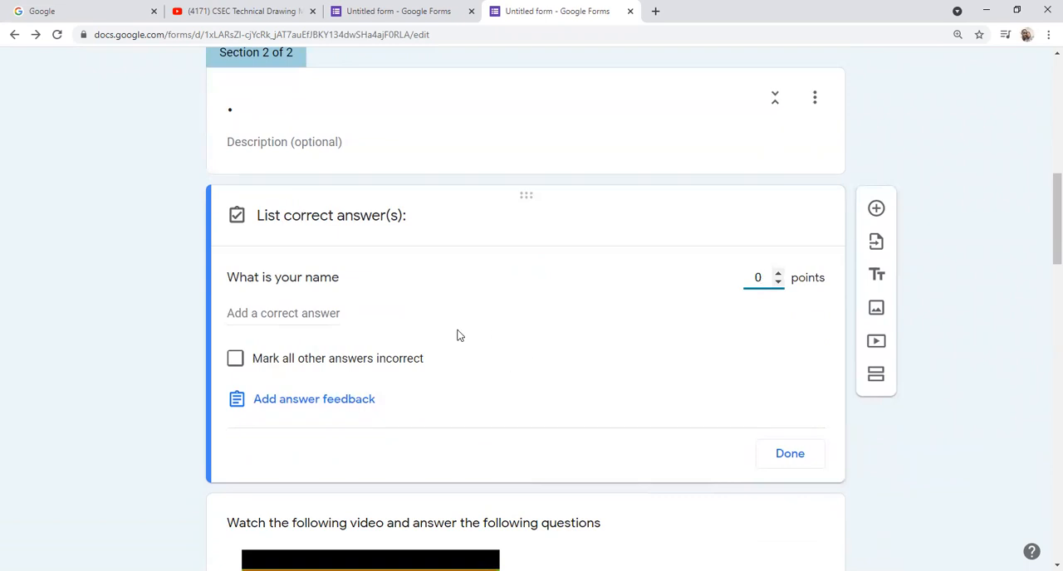
pyautogui.click(789, 454)
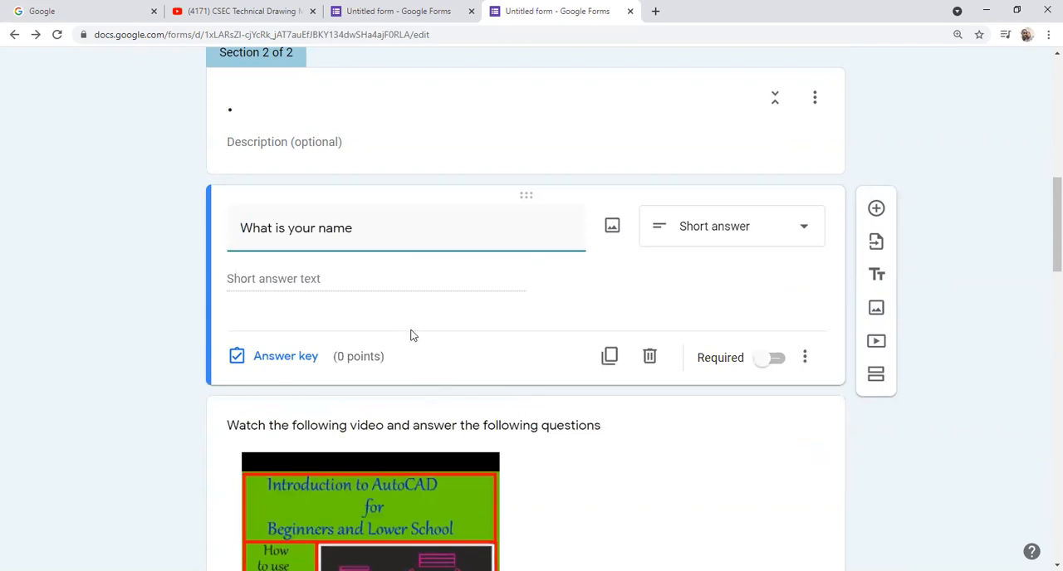
pyautogui.click(769, 358)
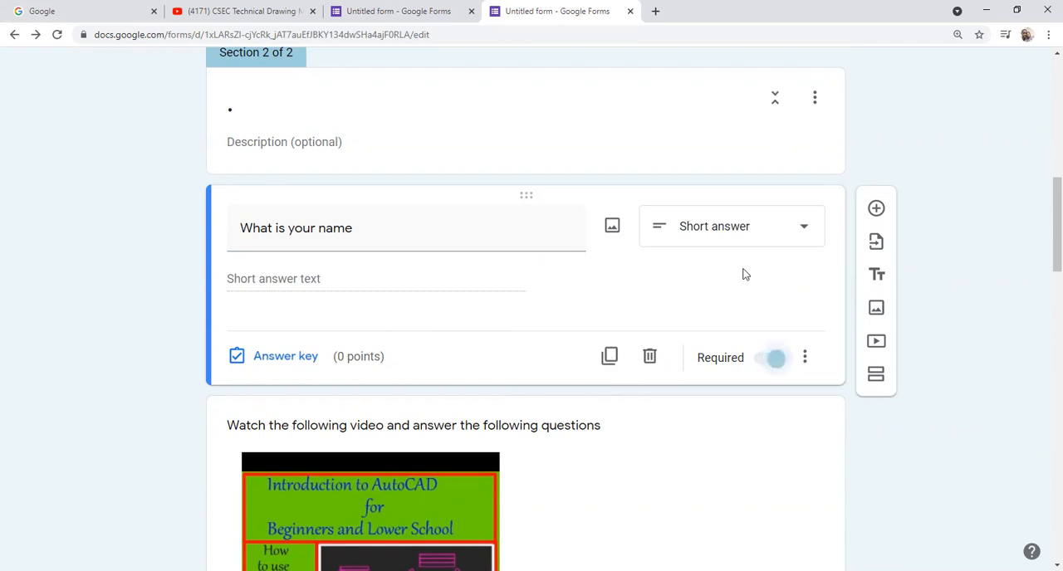
pyautogui.scroll(6, 707, 270)
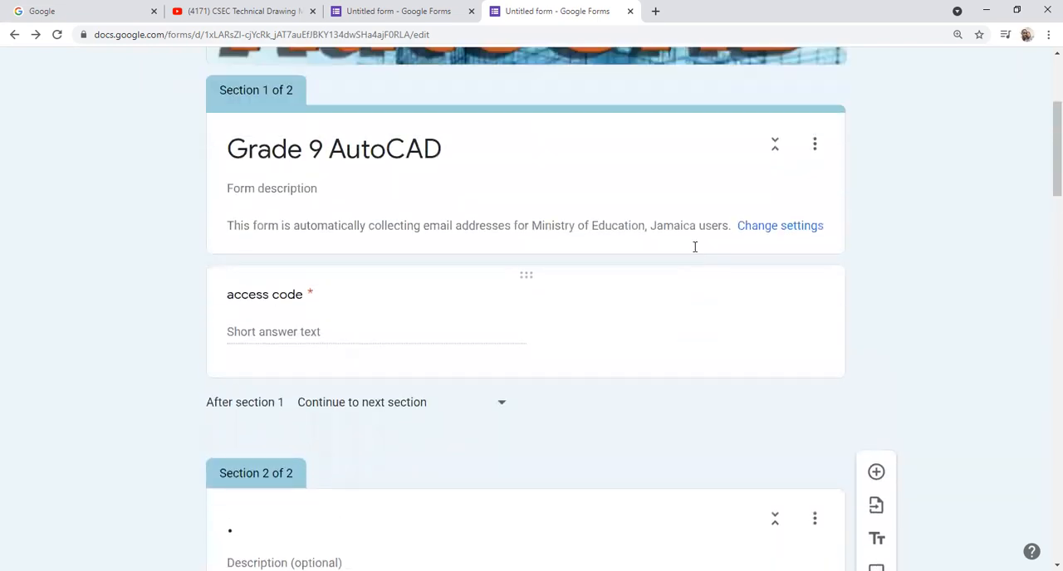
pyautogui.scroll(2, 695, 246)
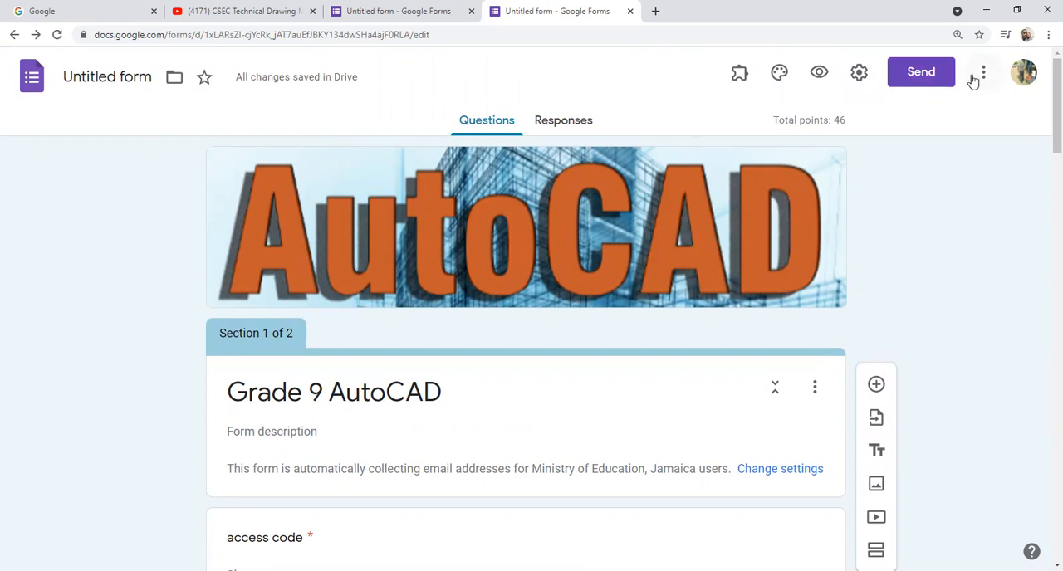
pyautogui.click(859, 74)
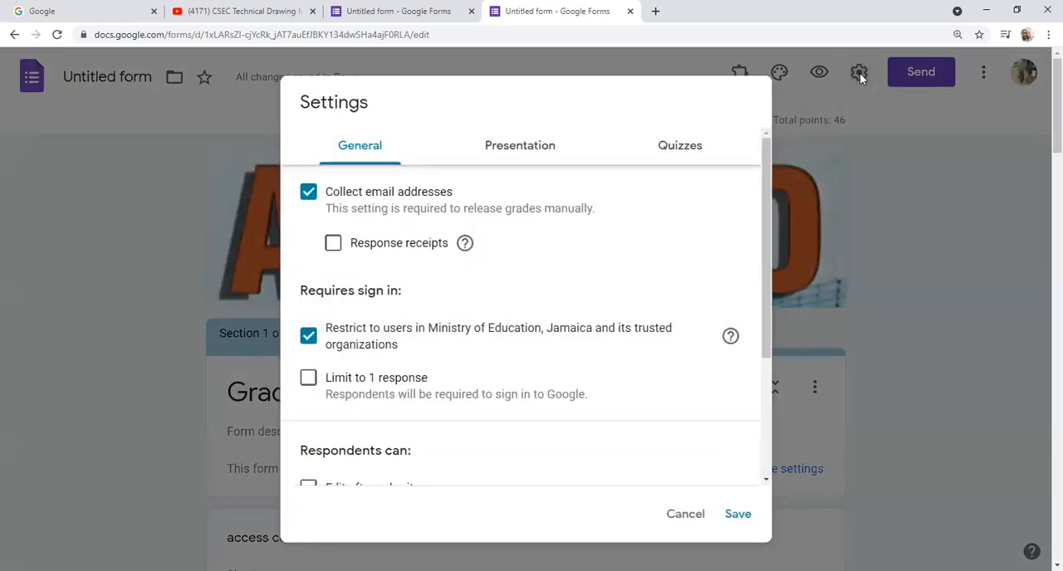
pyautogui.click(859, 74)
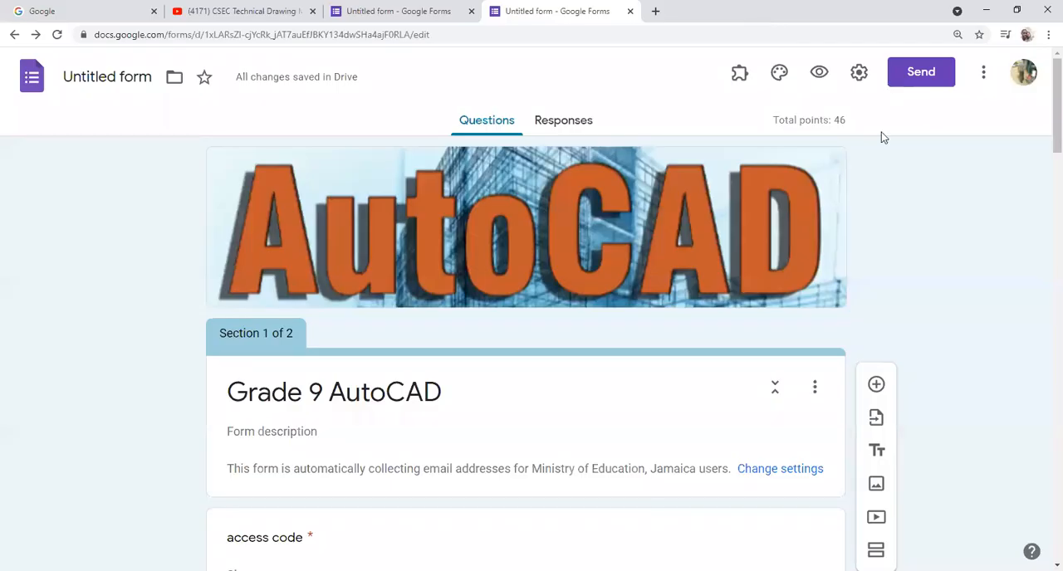
# Step: Try to add a suggested contact as an editor of the form
pyautogui.click(983, 76)
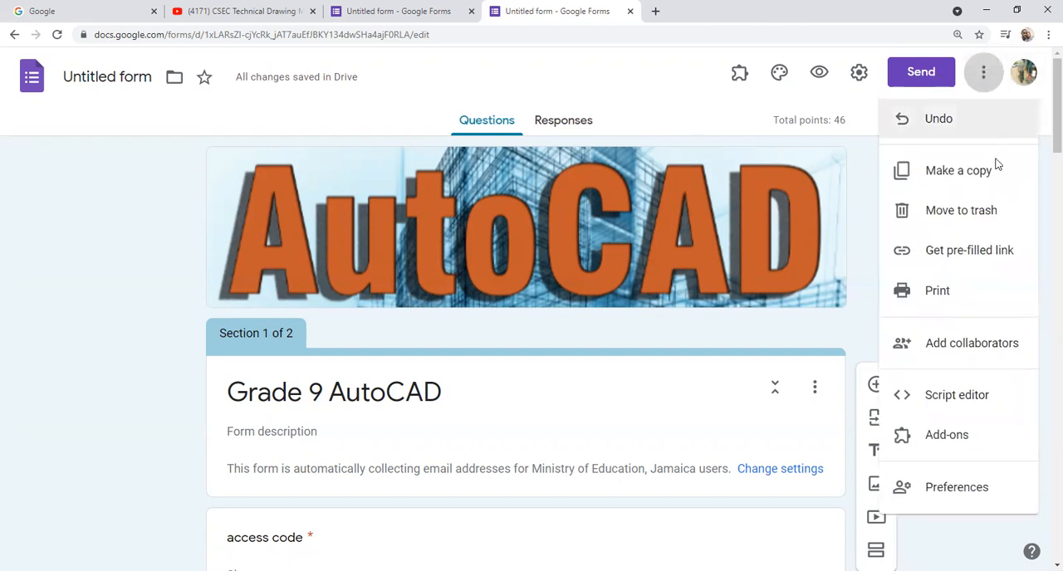
pyautogui.click(966, 347)
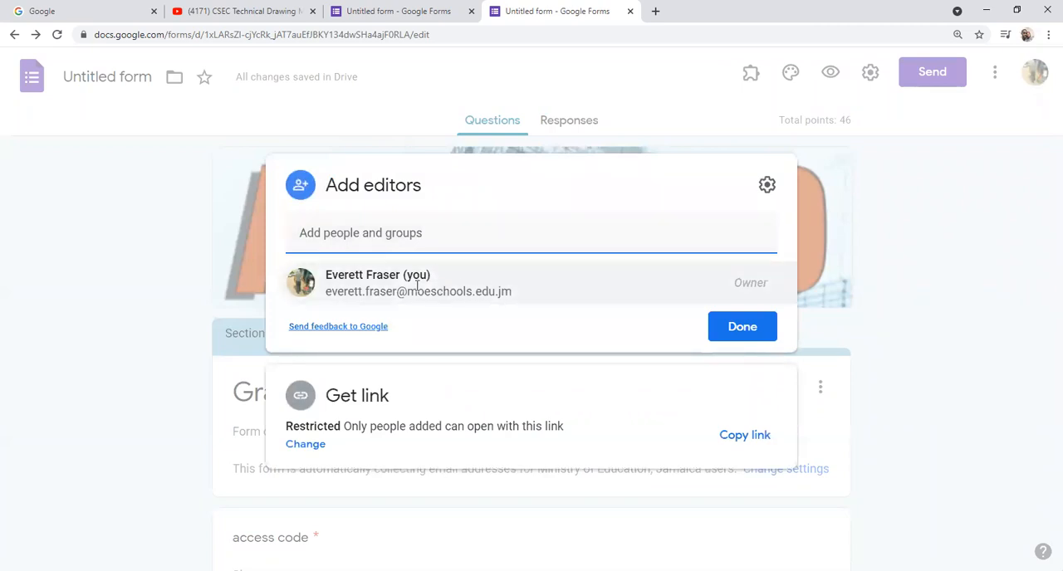
pyautogui.click(457, 237)
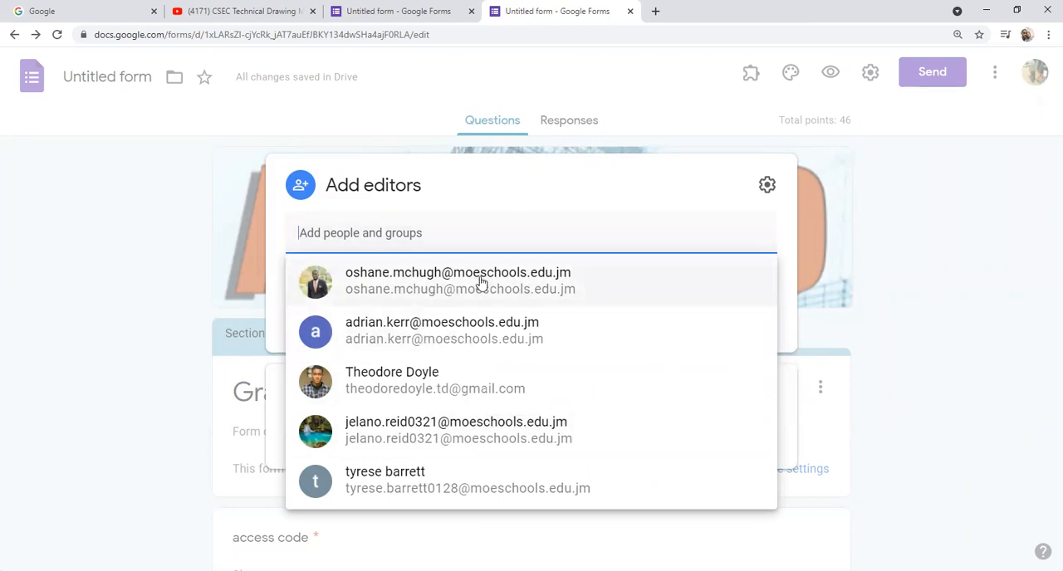
pyautogui.moveTo(481, 283)
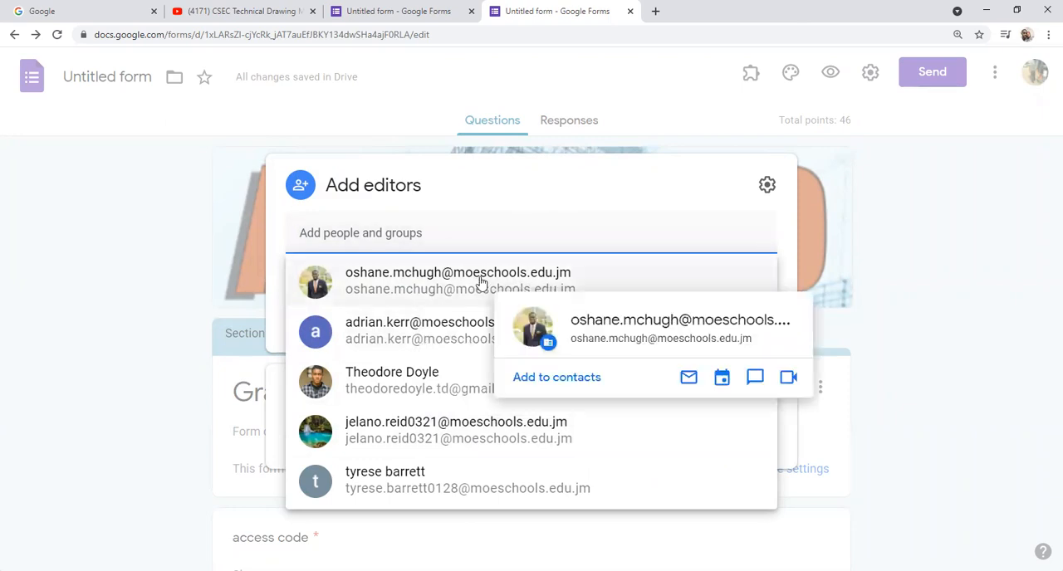
pyautogui.click(448, 326)
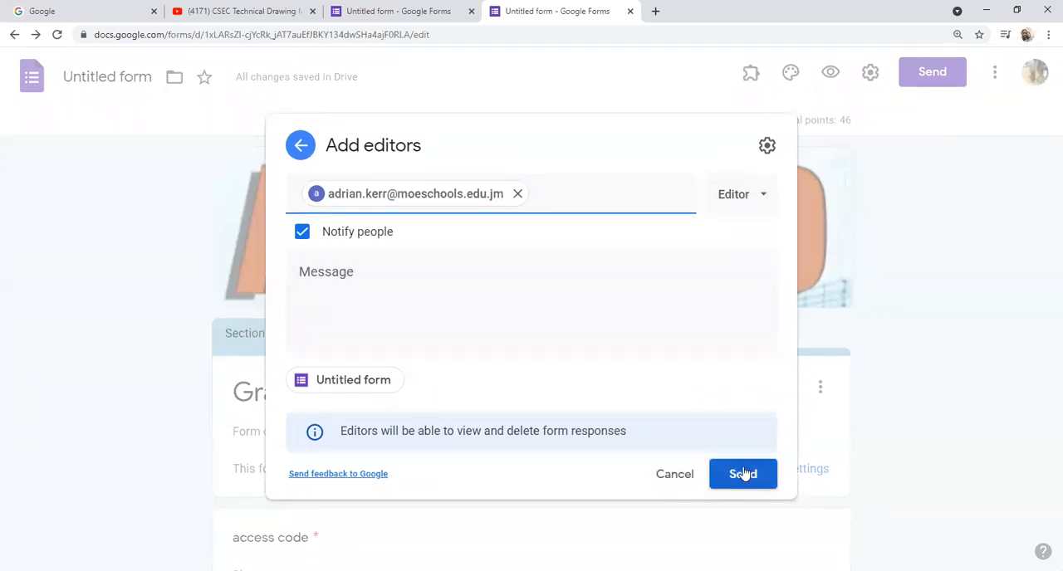
pyautogui.click(675, 476)
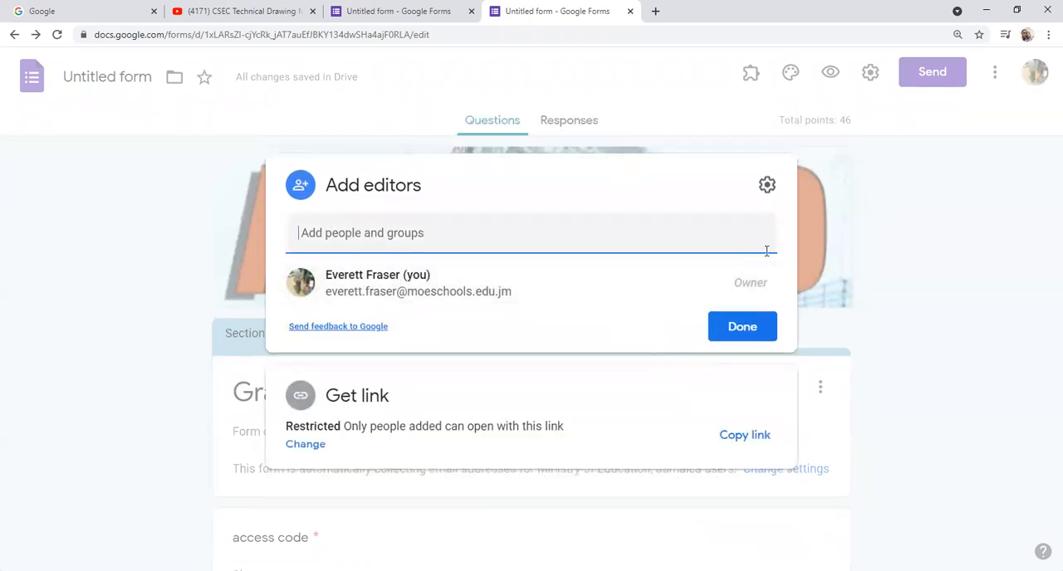
pyautogui.click(750, 332)
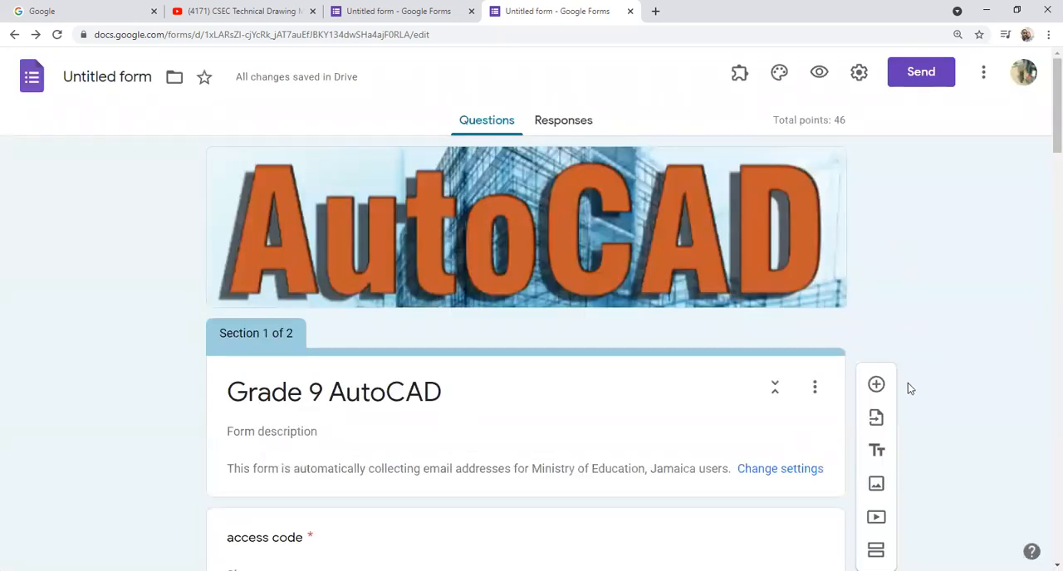
# Step: Make a copy of the form named "Copy of Untitled form" in My Drive and restore its missing file upload folders
pyautogui.click(984, 73)
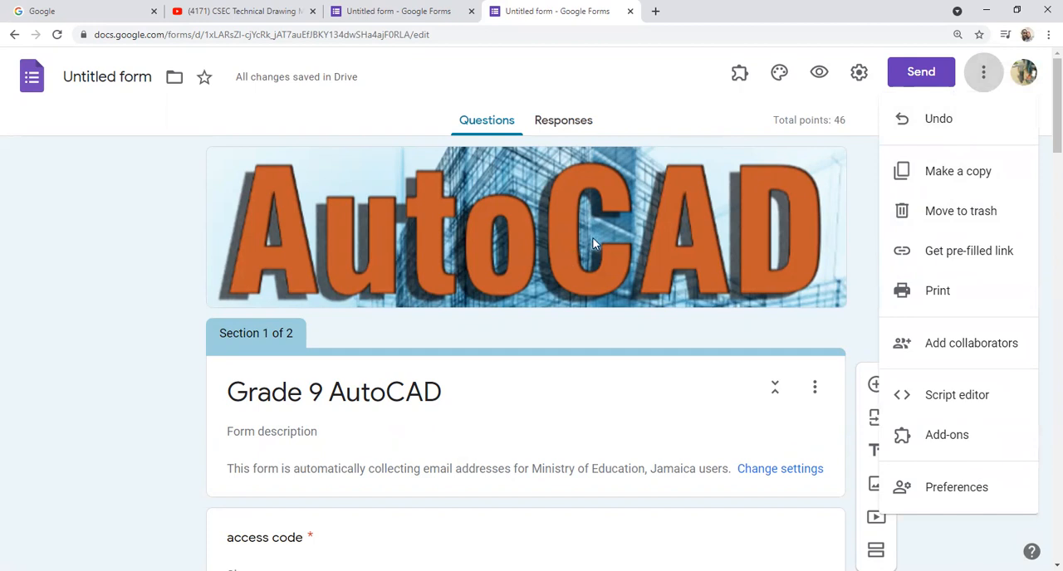
pyautogui.click(957, 173)
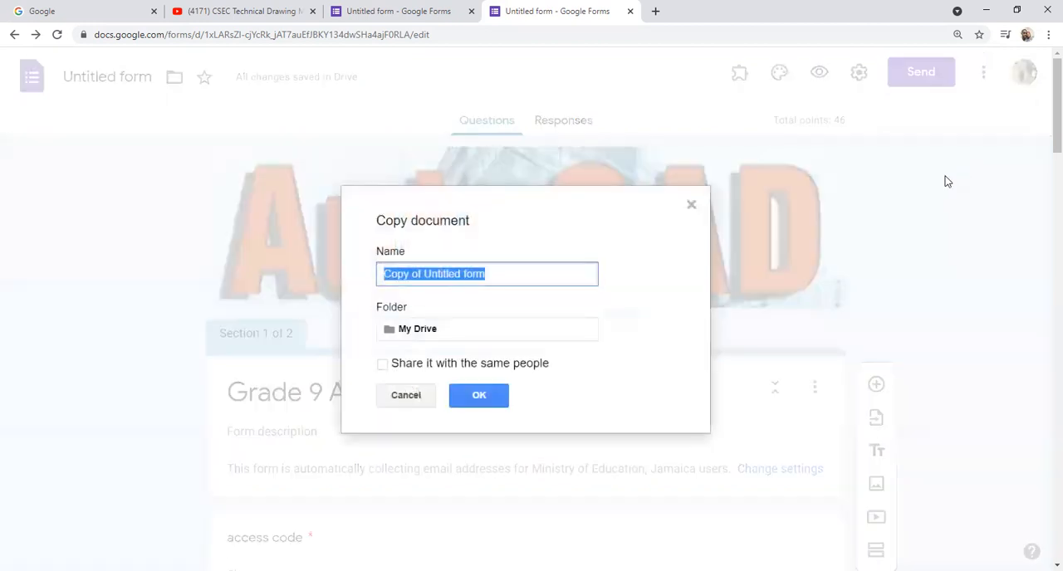
pyautogui.click(484, 396)
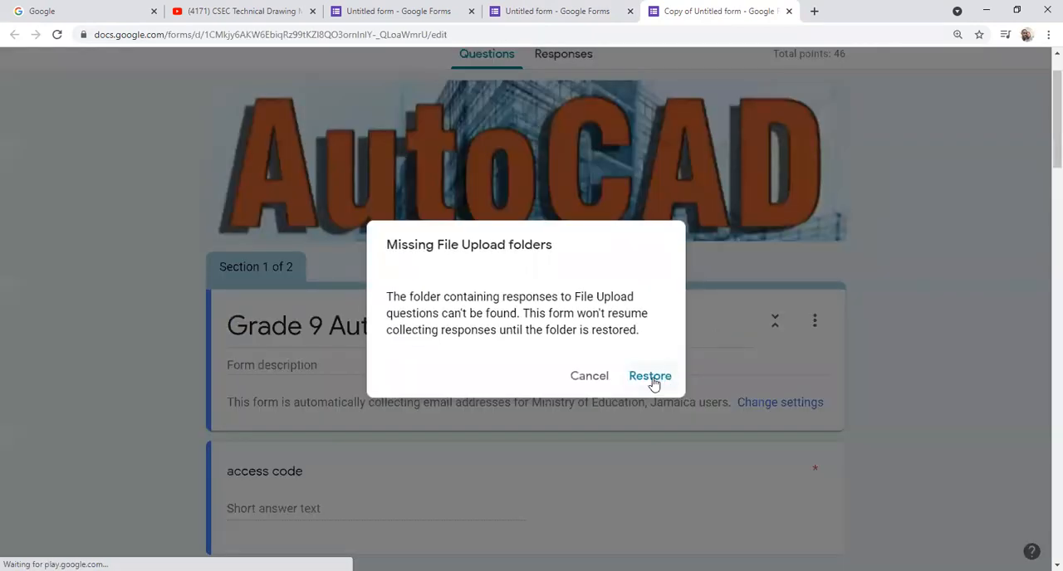
pyautogui.click(652, 378)
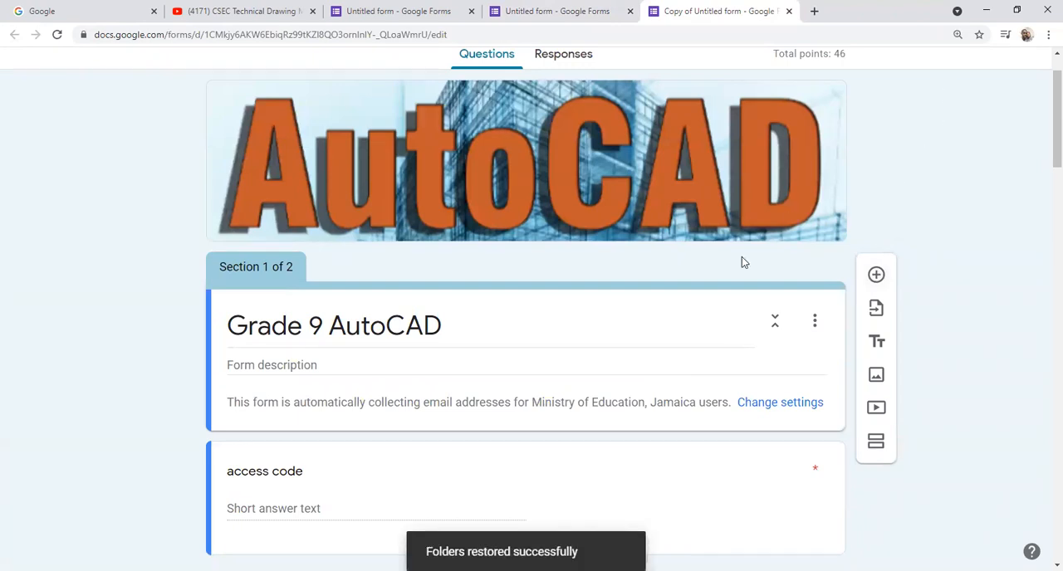
pyautogui.scroll(1, 826, 194)
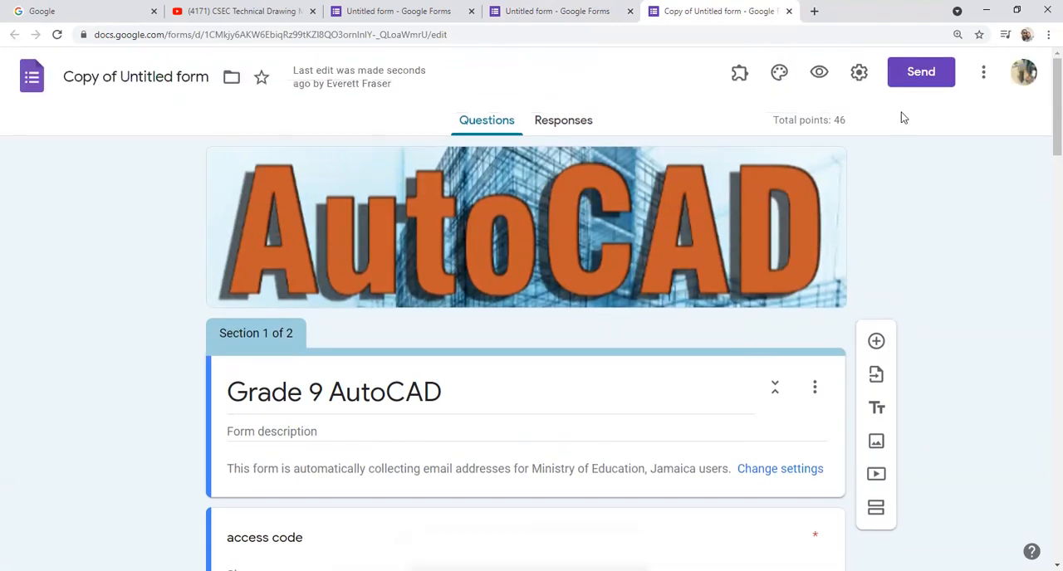
# Step: Duplicate the copied form as "Copy of Copy of Untitled form" in My Drive and restore its file upload folders
pyautogui.click(983, 73)
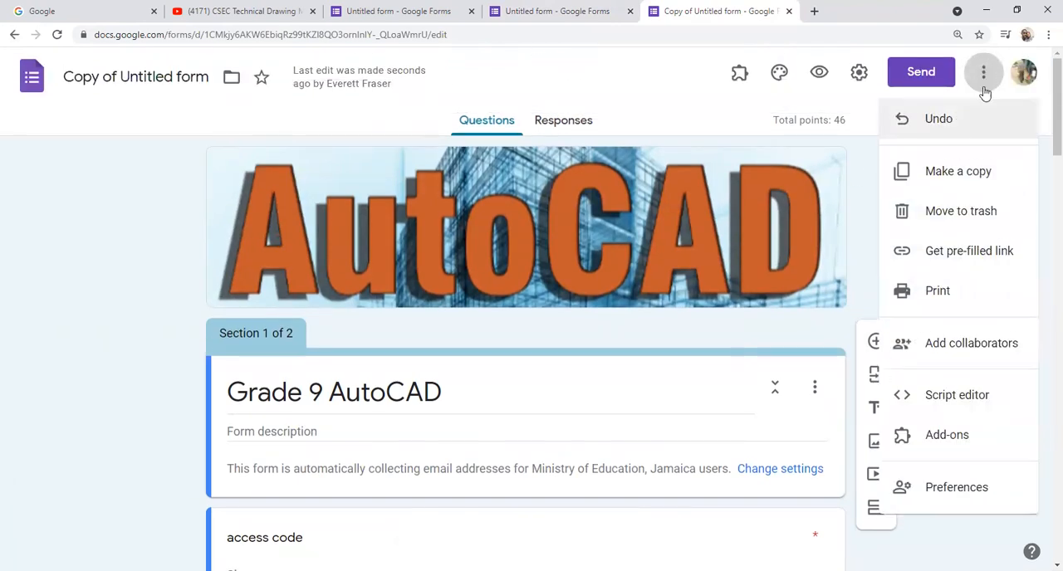
pyautogui.click(954, 174)
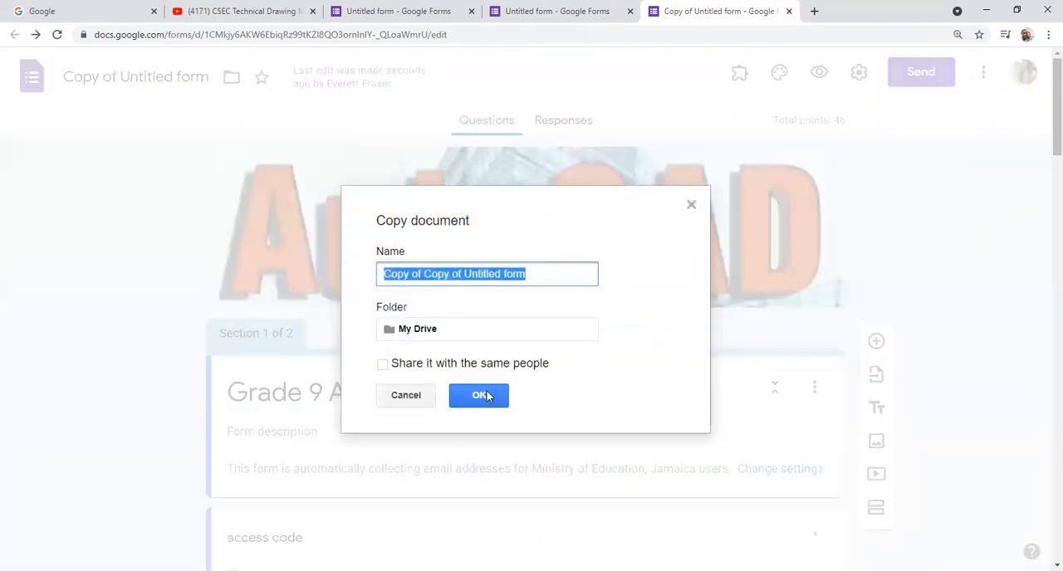
pyautogui.click(481, 396)
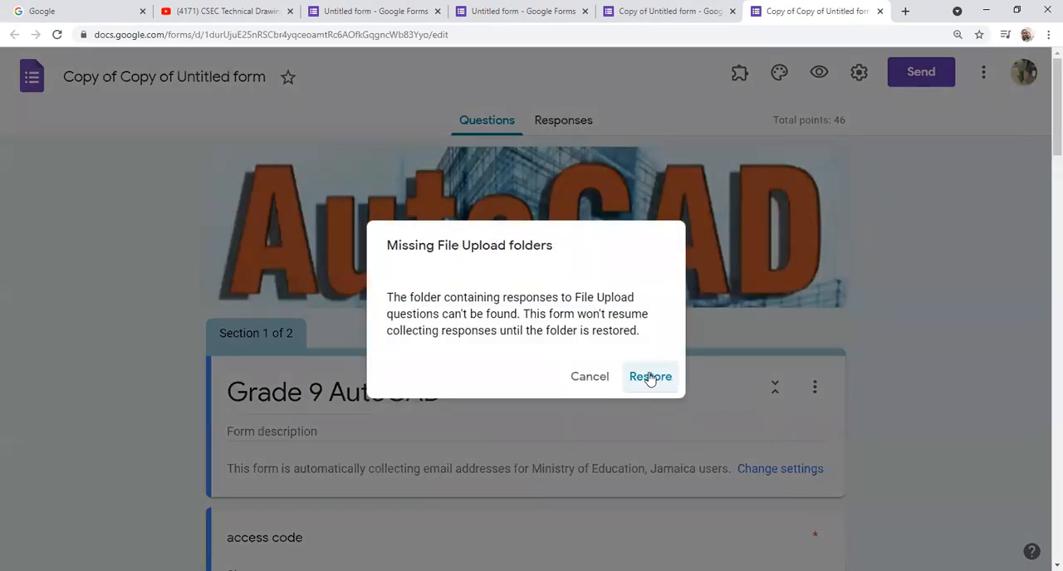
pyautogui.click(650, 377)
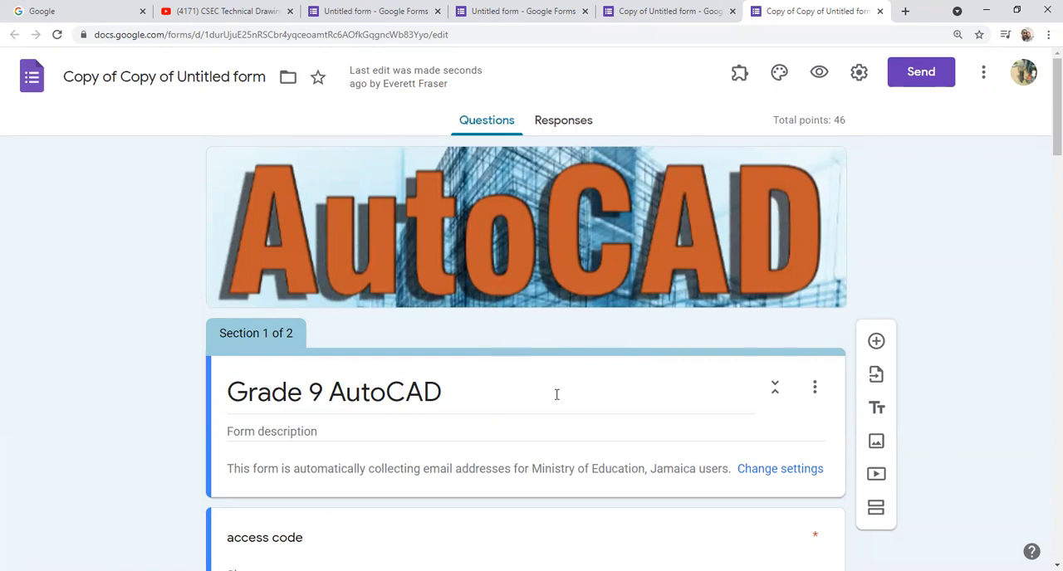
# Step: Review the sections and questions carried over into the second copy of the form
pyautogui.scroll(-3, 556, 394)
pyautogui.scroll(2, 556, 399)
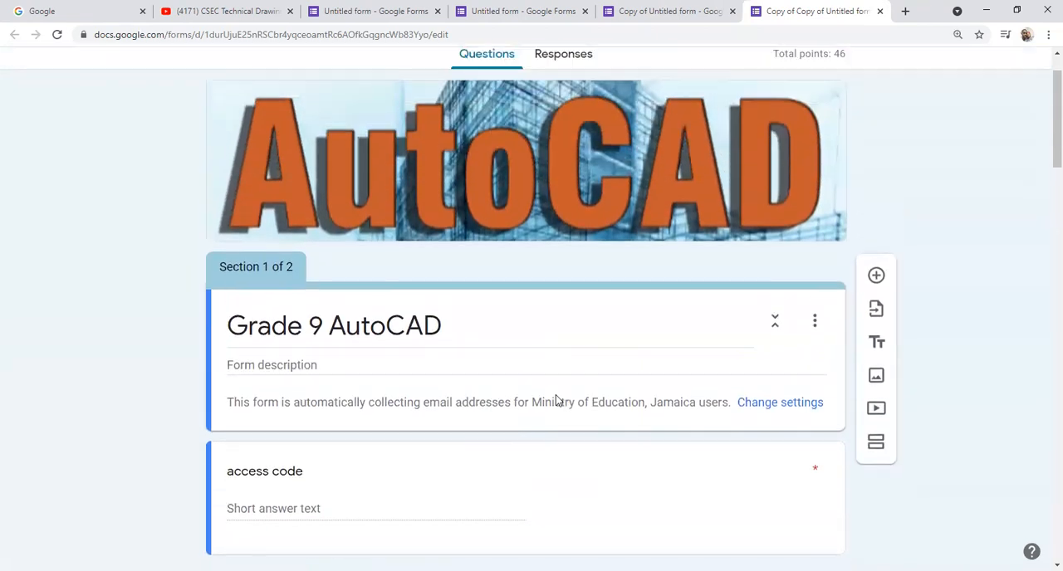
pyautogui.scroll(-1, 556, 400)
pyautogui.scroll(-4, 556, 400)
pyautogui.scroll(-4, 556, 401)
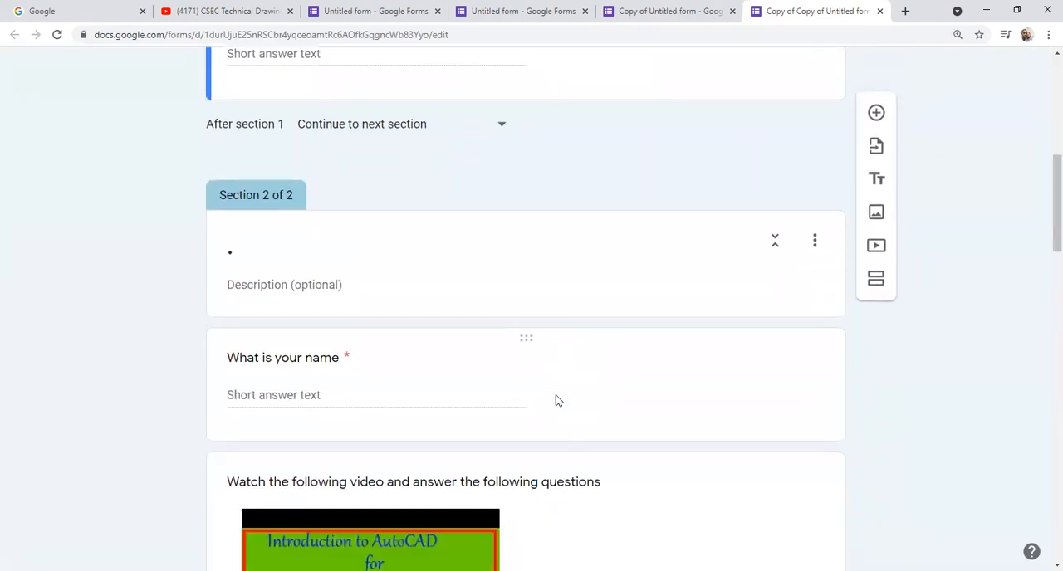
pyautogui.scroll(-3, 556, 401)
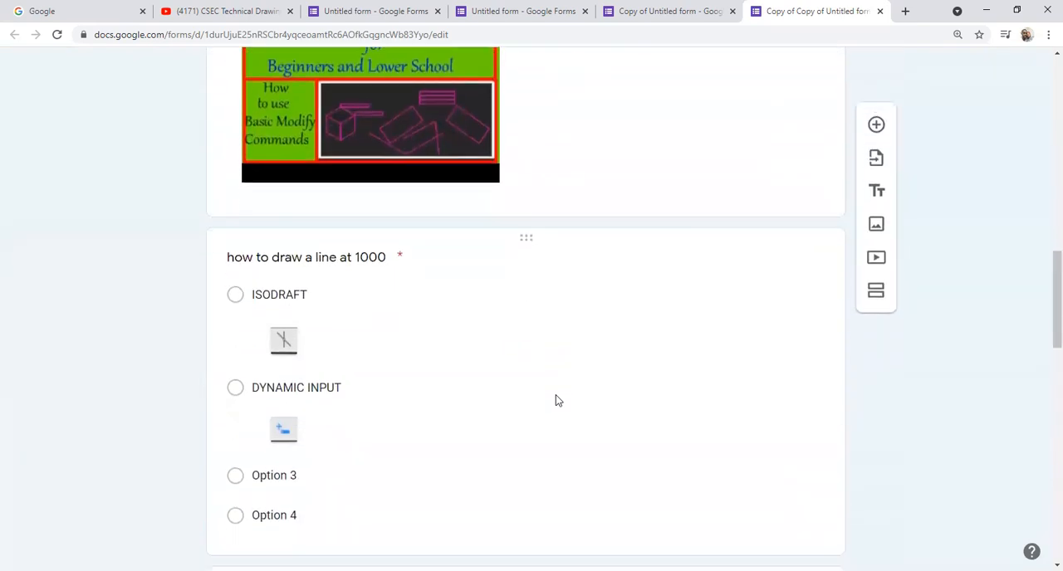
pyautogui.scroll(-2, 557, 401)
pyautogui.scroll(-2, 556, 401)
pyautogui.scroll(5, 557, 401)
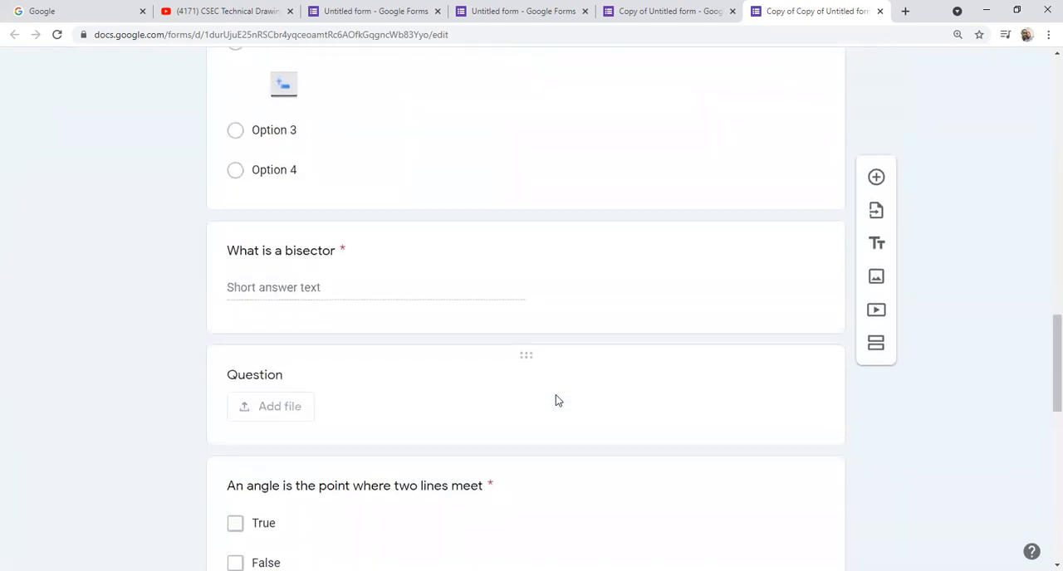
pyautogui.scroll(10, 557, 400)
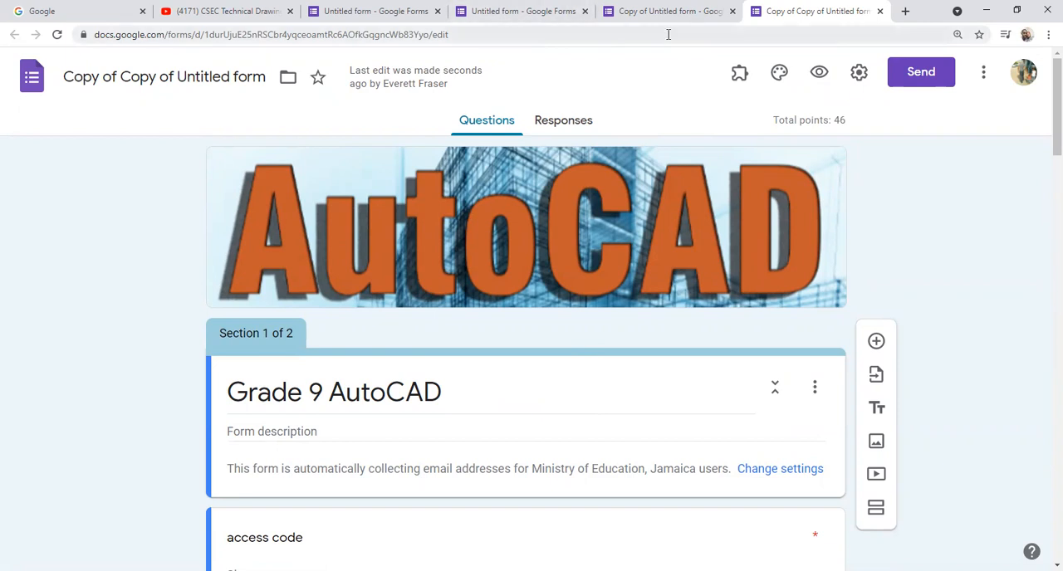
# Step: Return to the original Grade 9 AutoCAD form and close it, keeping both copies open
pyautogui.click(566, 11)
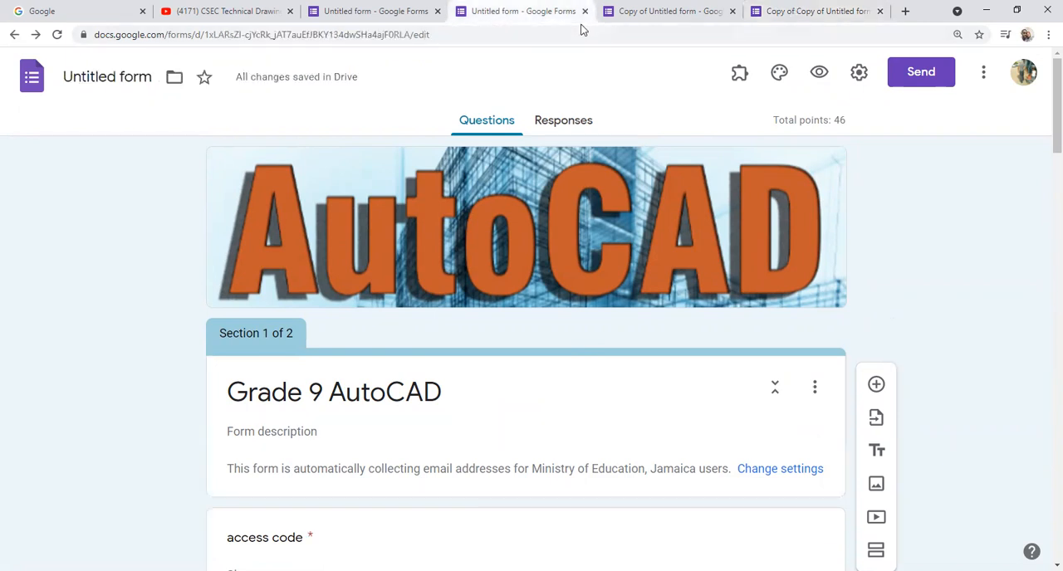
pyautogui.hotkey('ctrl', 'w')
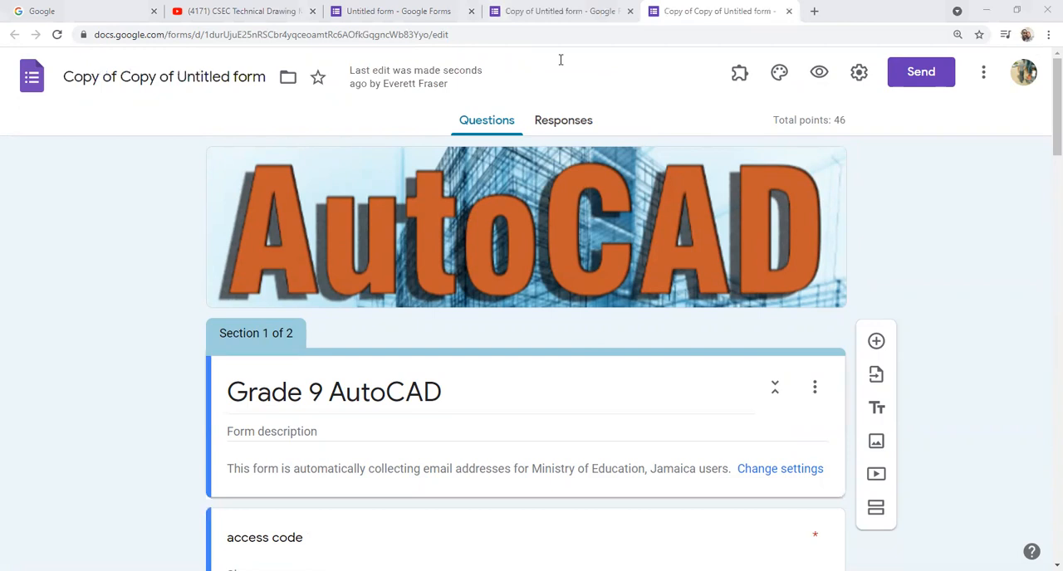